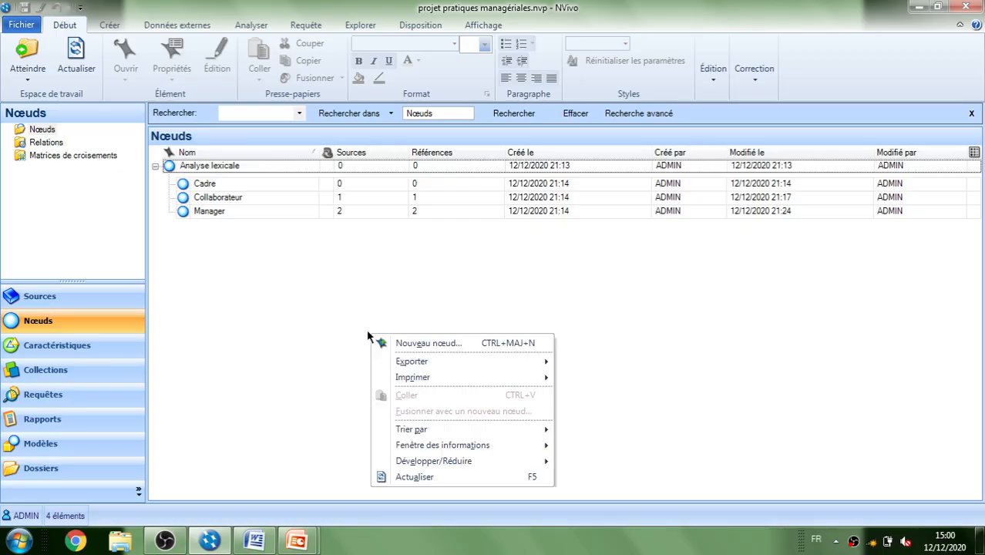
Create a top-level node named "Valeurs de la collectivité territoriale", copying the name from the first theme on the PowerPoint slide
{"action": "left_click", "coordinate": [394, 343]}
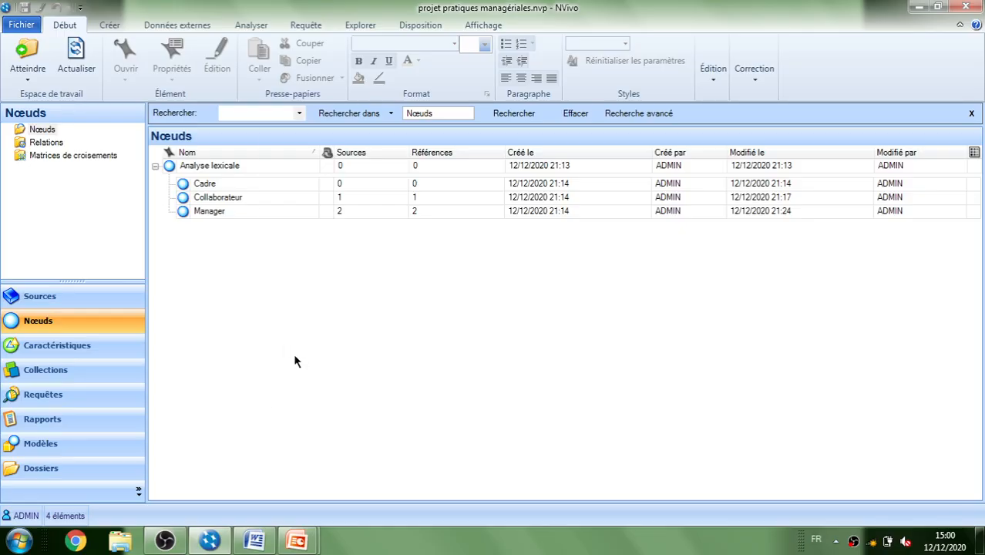
{"action": "mouse_move", "coordinate": [297, 541]}
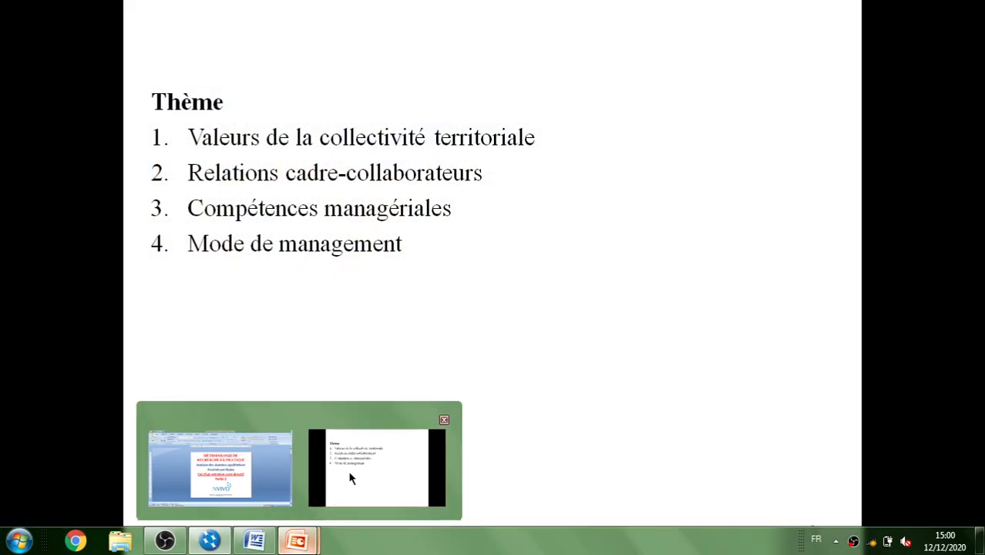
{"action": "left_click", "coordinate": [346, 470]}
{"action": "key", "text": "Escape"}
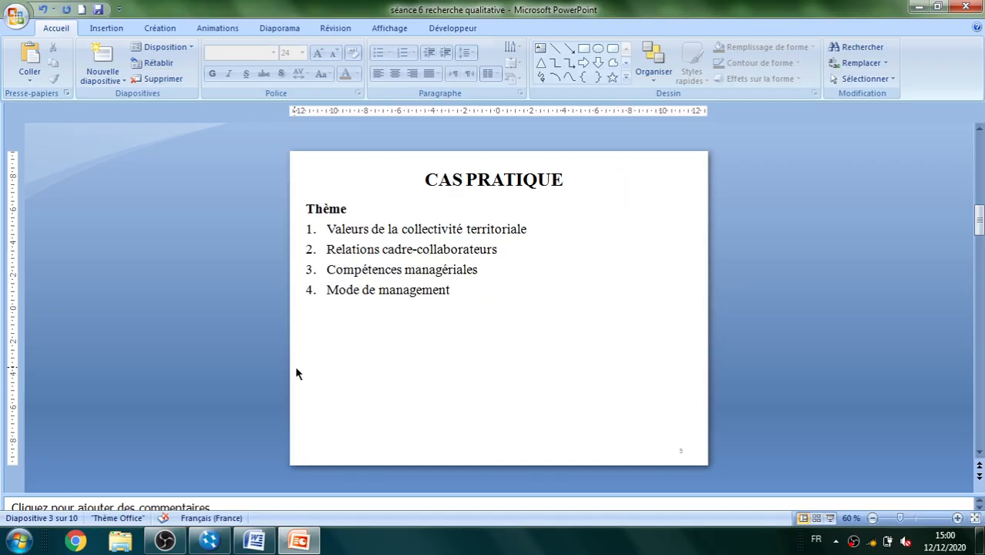
{"action": "left_click_drag", "start_coordinate": [528, 229], "coordinate": [339, 229]}
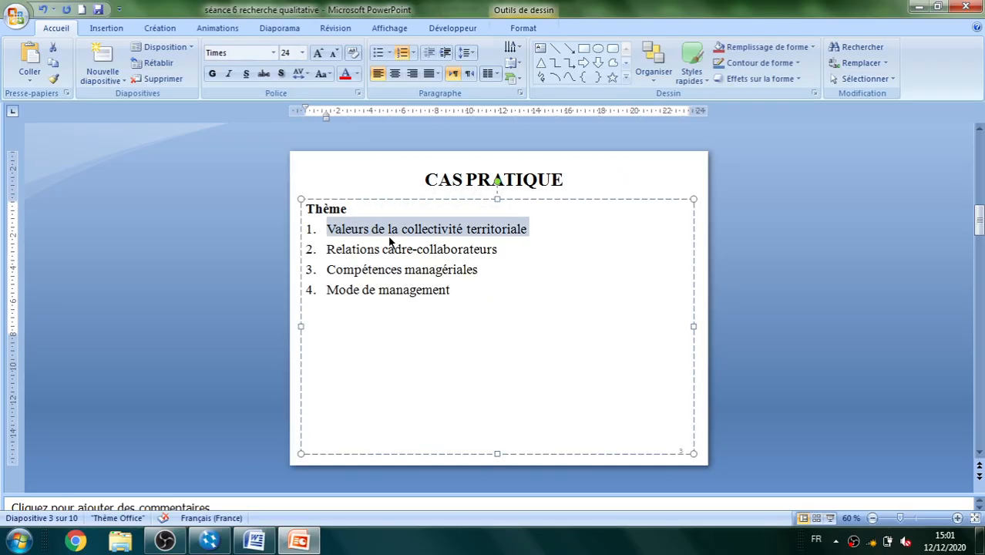
{"action": "key", "text": "ctrl+c"}
{"action": "key", "text": "alt+Tab"}
{"action": "key", "text": "ctrl+v"}
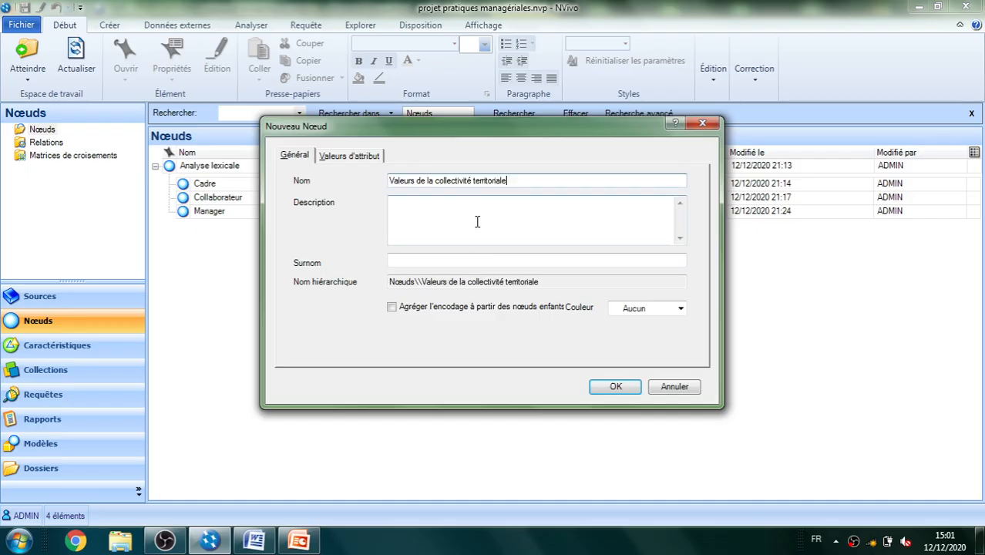
{"action": "left_click", "coordinate": [605, 389]}
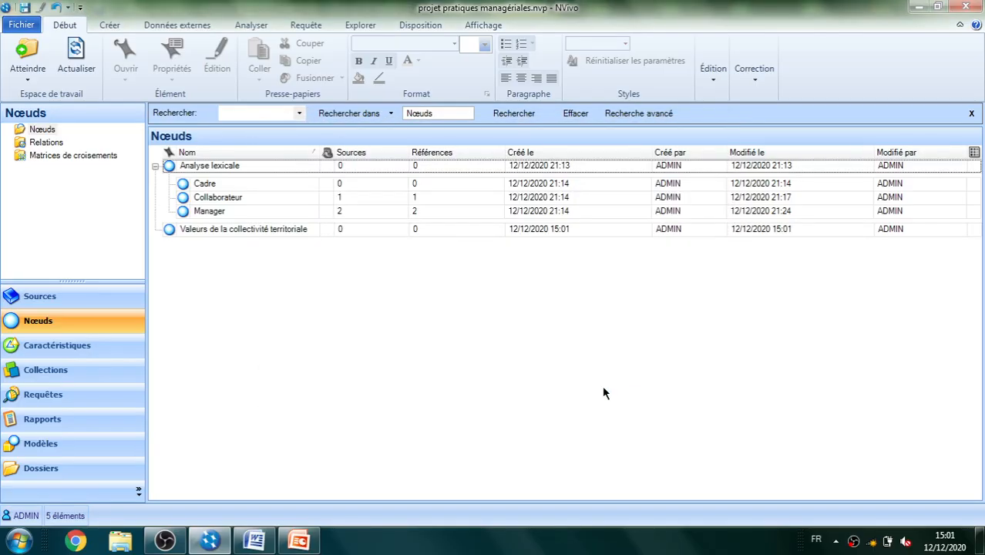
Create a top-level node named "Relations cadre-collaborateurs", copying the name from the second theme on the PowerPoint slide
{"action": "right_click", "coordinate": [603, 385]}
{"action": "left_click", "coordinate": [629, 379]}
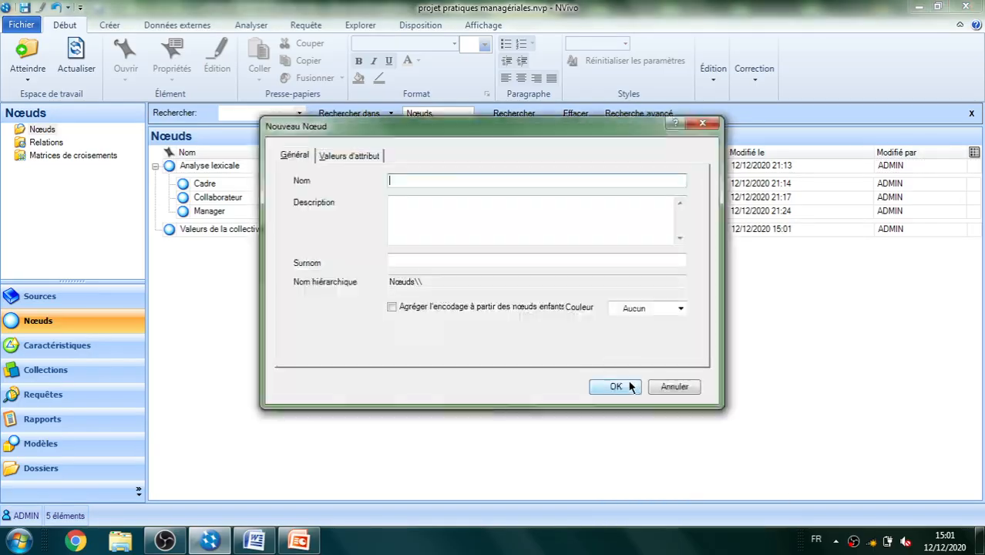
{"action": "key", "text": "alt+Tab"}
{"action": "left_click_drag", "start_coordinate": [499, 250], "coordinate": [335, 249]}
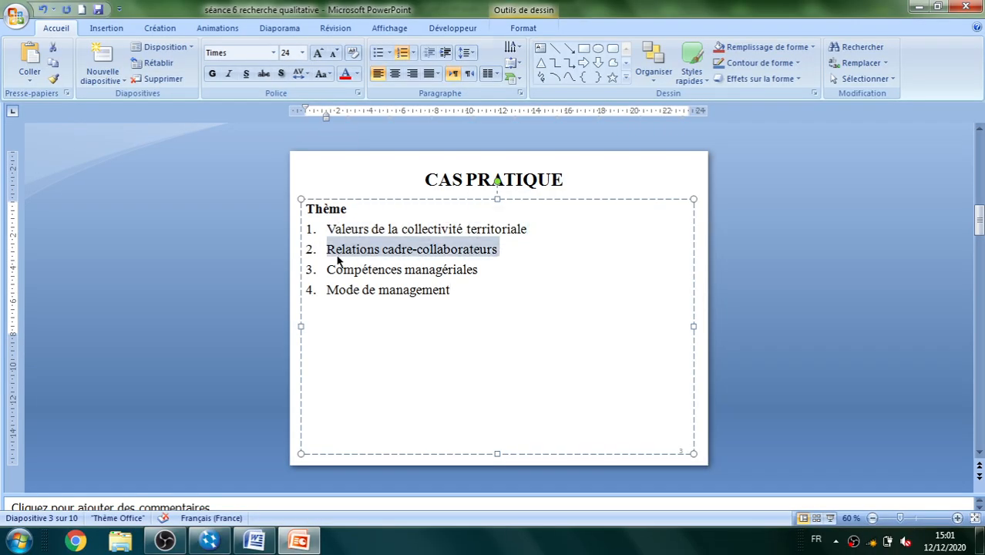
{"action": "key", "text": "alt+Tab"}
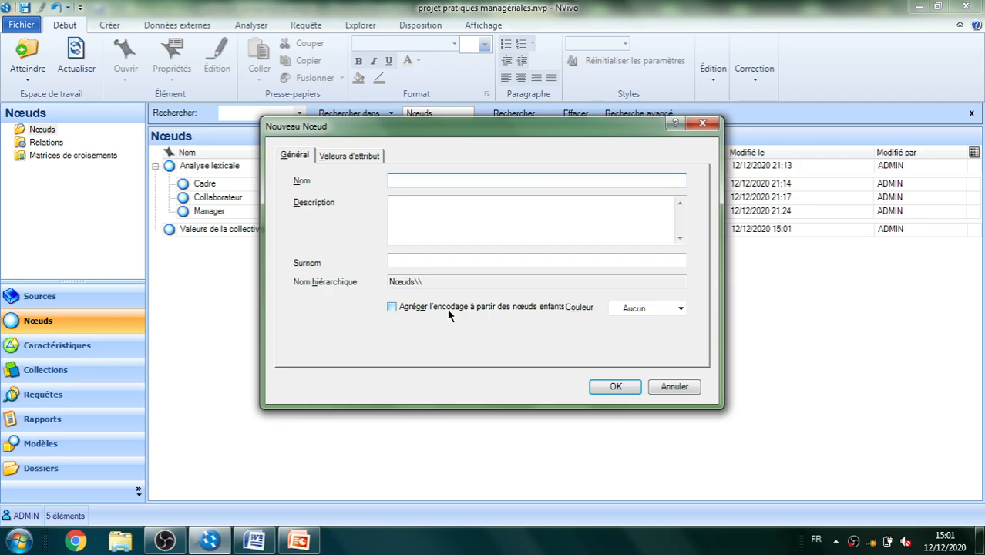
{"action": "key", "text": "ctrl+v"}
{"action": "left_click", "coordinate": [607, 385]}
Create a top-level node named "Compétences managériales", copying the name from the third theme on the PowerPoint slide
{"action": "key", "text": "alt+Tab"}
{"action": "left_click_drag", "start_coordinate": [478, 266], "coordinate": [334, 275]}
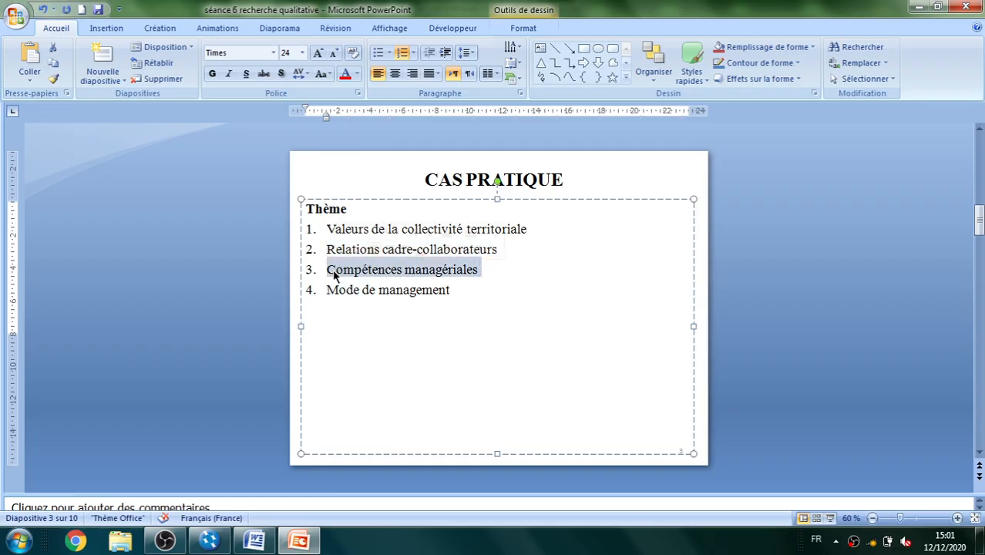
{"action": "key", "text": "alt+Tab"}
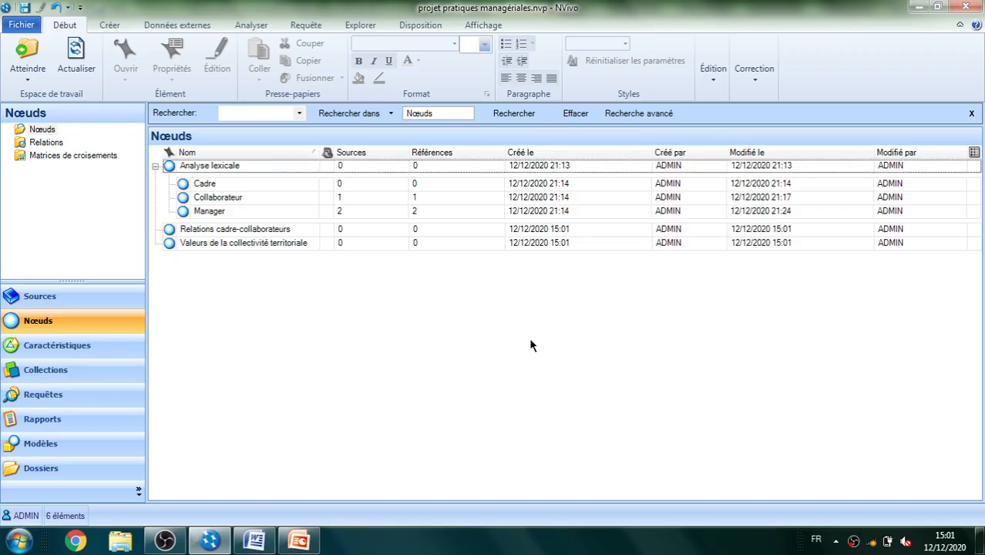
{"action": "right_click", "coordinate": [530, 345]}
{"action": "left_click", "coordinate": [564, 349]}
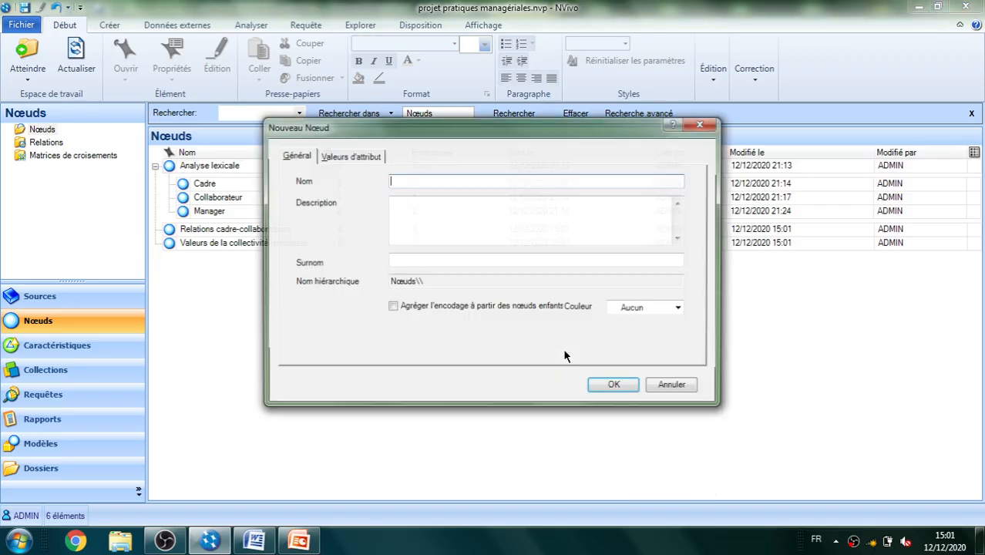
{"action": "key", "text": "ctrl+v"}
{"action": "left_click", "coordinate": [613, 387]}
Copy the fourth theme, "Mode de management", from the PowerPoint slide and return to the NVivo node list
{"action": "key", "text": "alt+Tab"}
{"action": "left_click_drag", "start_coordinate": [453, 290], "coordinate": [327, 292]}
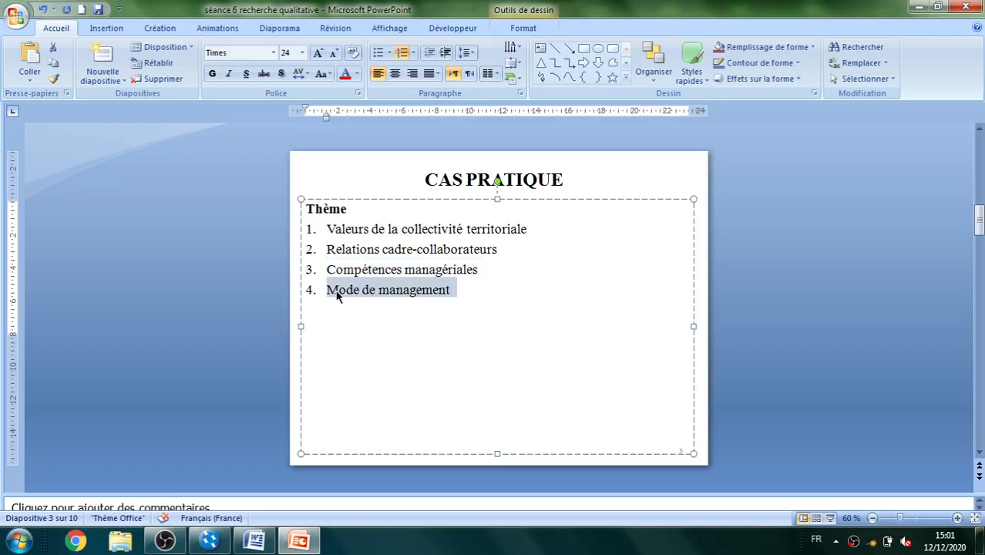
{"action": "key", "text": "alt+Tab"}
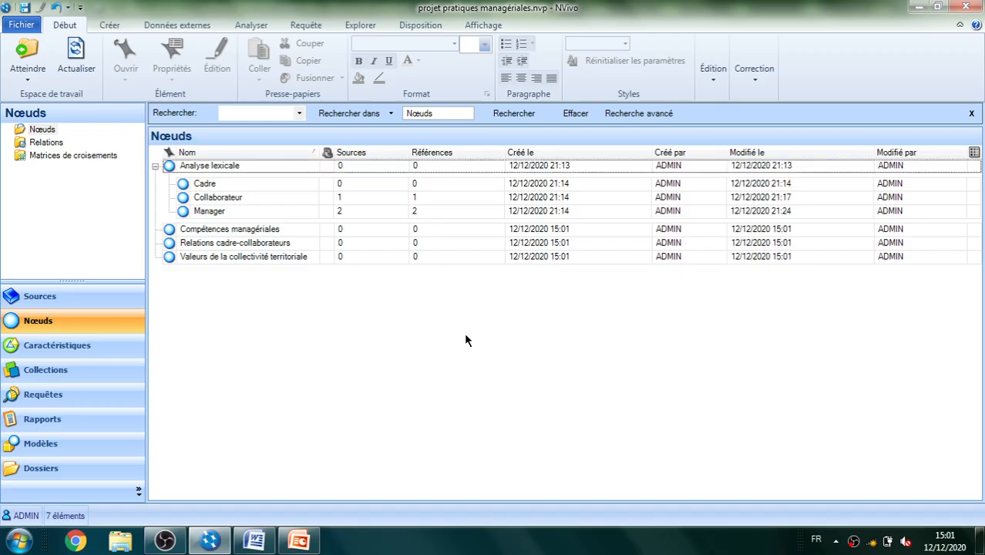
{"action": "right_click", "coordinate": [465, 337]}
{"action": "left_click", "coordinate": [509, 344]}
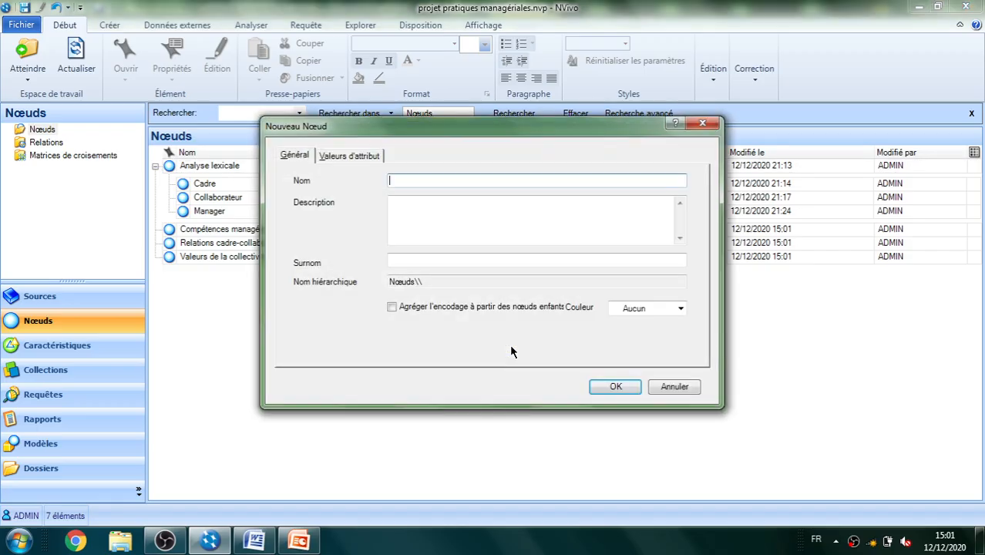
{"action": "key", "text": "ctrl+v"}
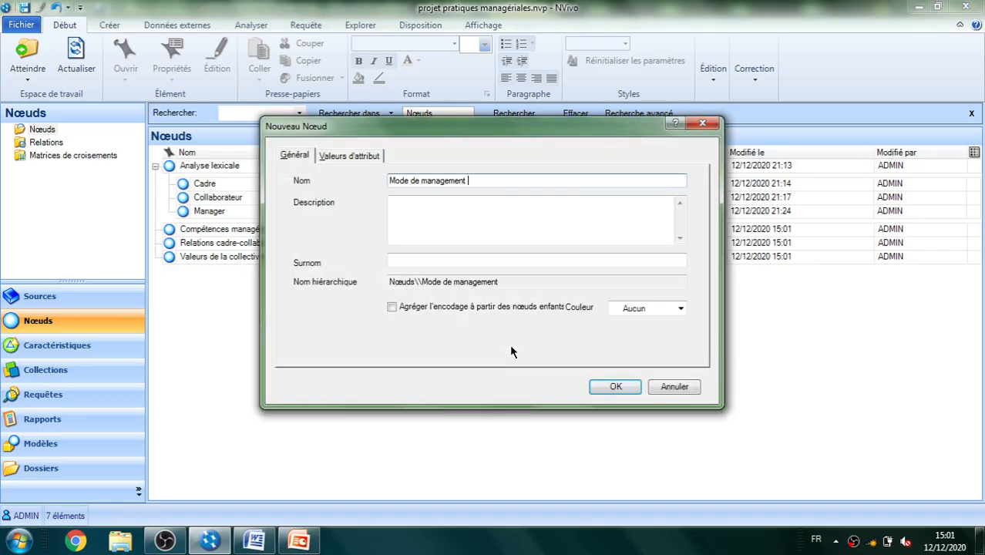
{"action": "left_click", "coordinate": [703, 124]}
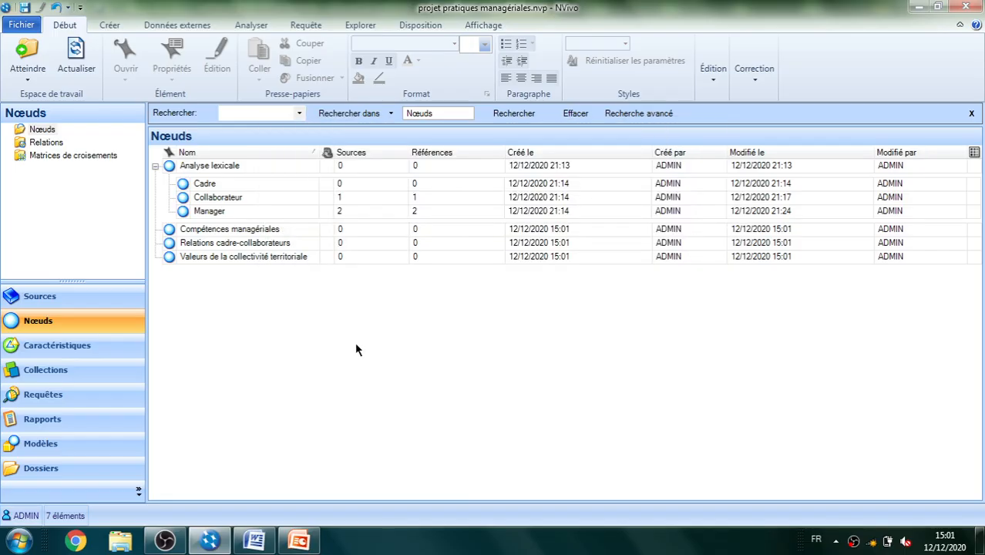
Create a top-level node using the copied theme "Mode de management" as its name
{"action": "right_click", "coordinate": [269, 349]}
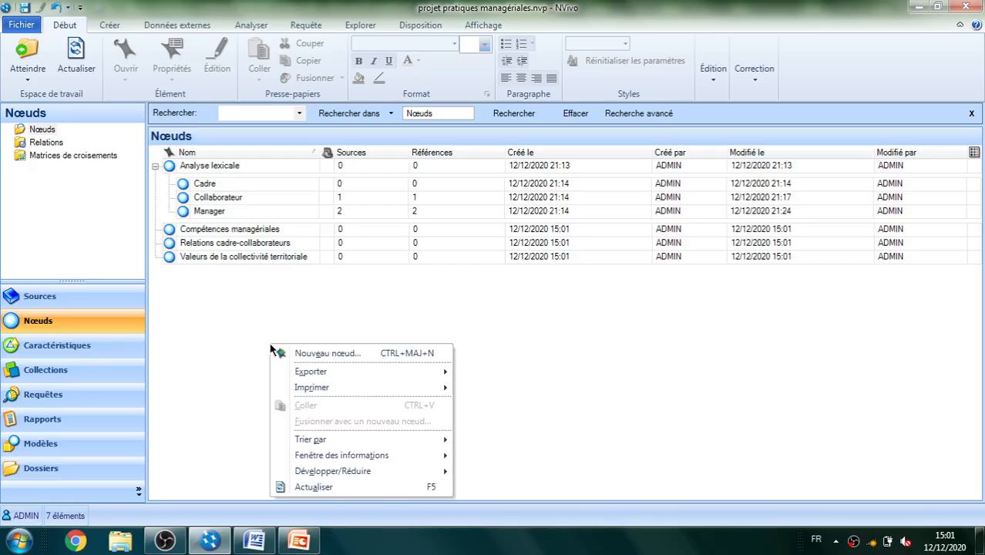
{"action": "left_click", "coordinate": [315, 355]}
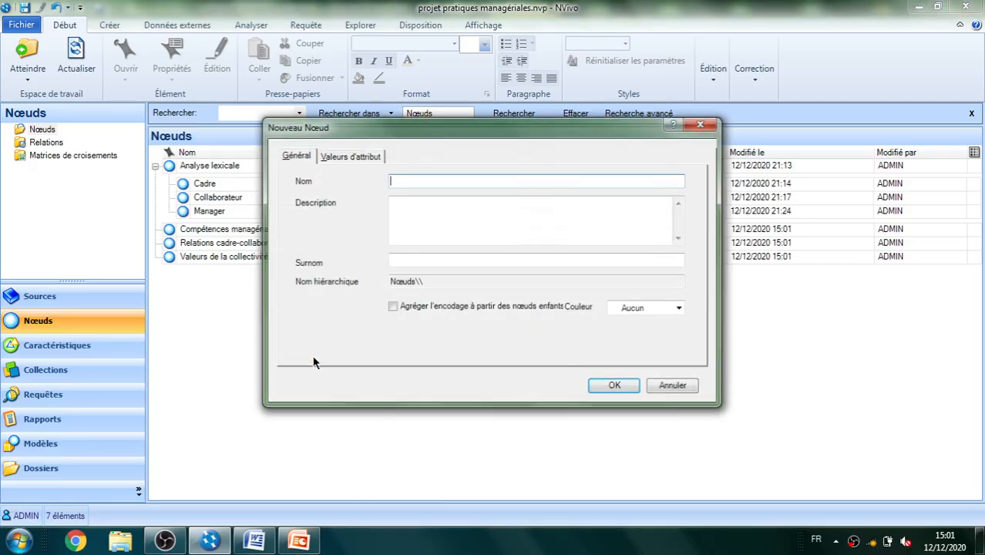
{"action": "key", "text": "ctrl+v"}
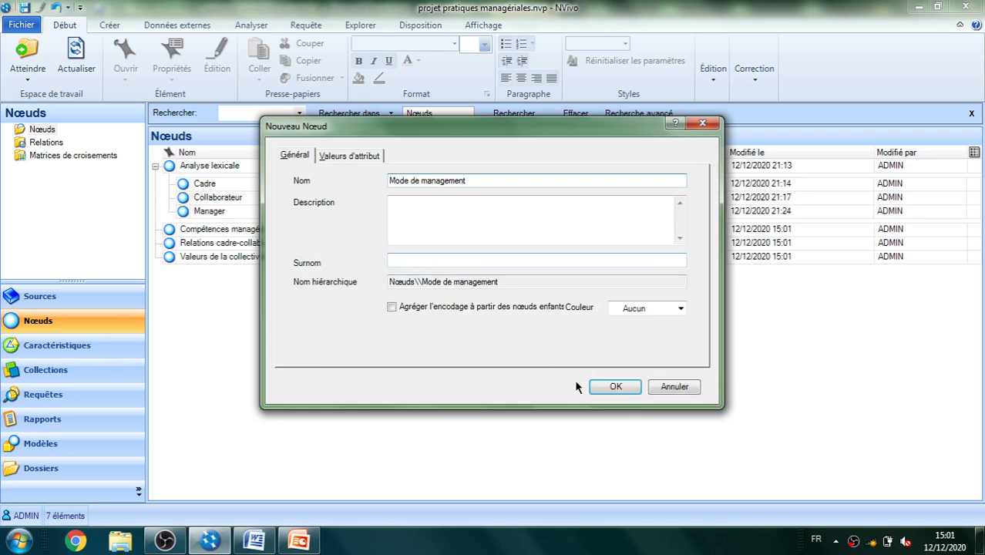
{"action": "left_click", "coordinate": [614, 387]}
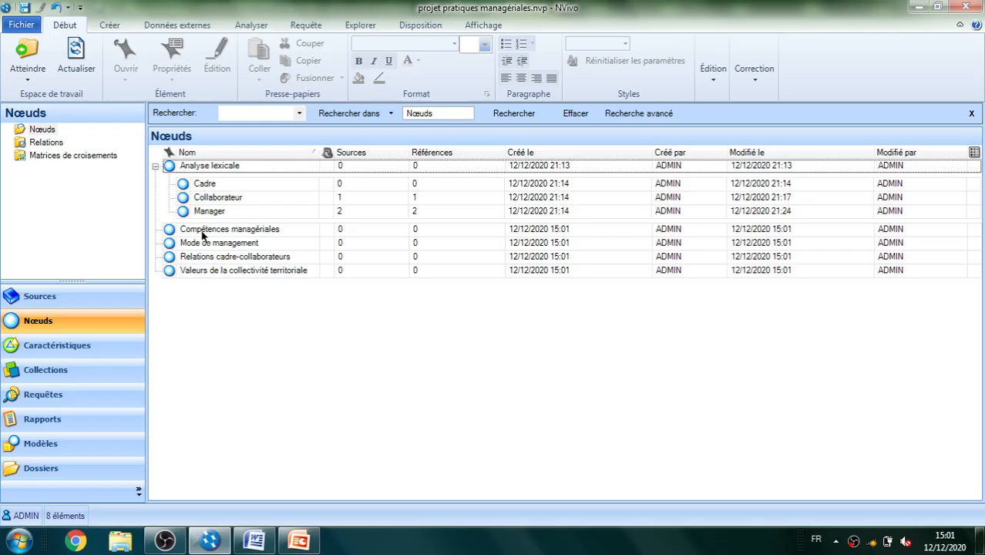
Create a top-level node named "Analyse thématique"
{"action": "right_click", "coordinate": [247, 324]}
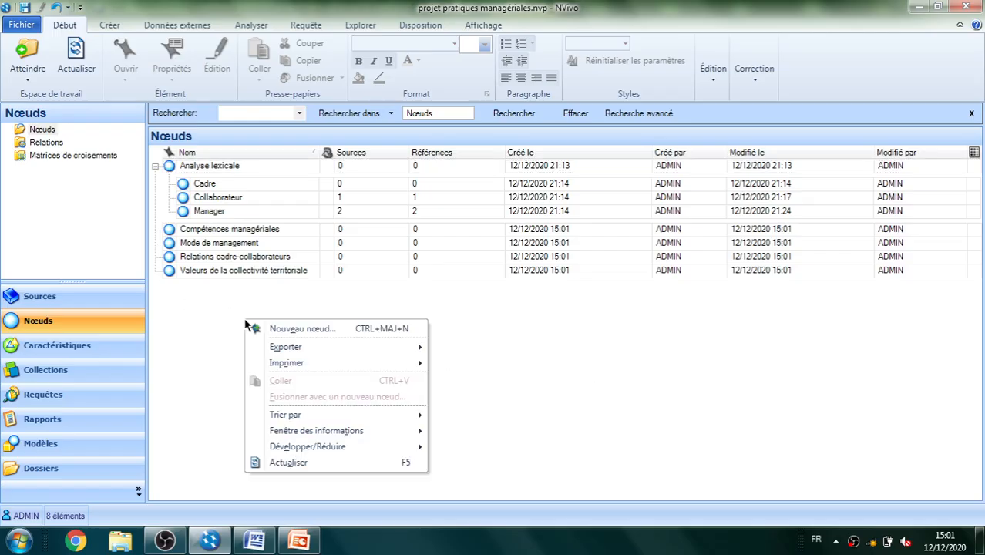
{"action": "left_click", "coordinate": [285, 330]}
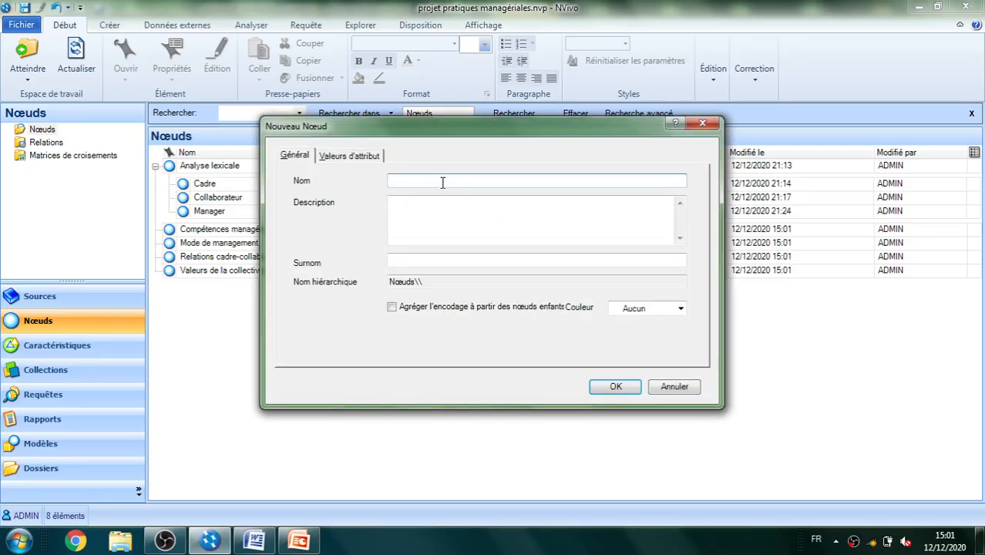
{"action": "type", "text": "Analyse thématique"}
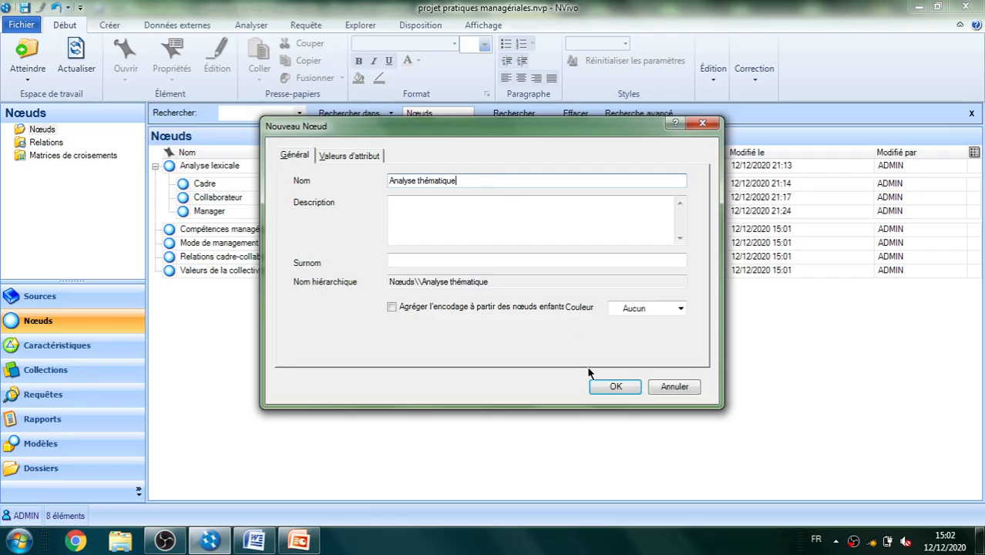
{"action": "left_click", "coordinate": [613, 388]}
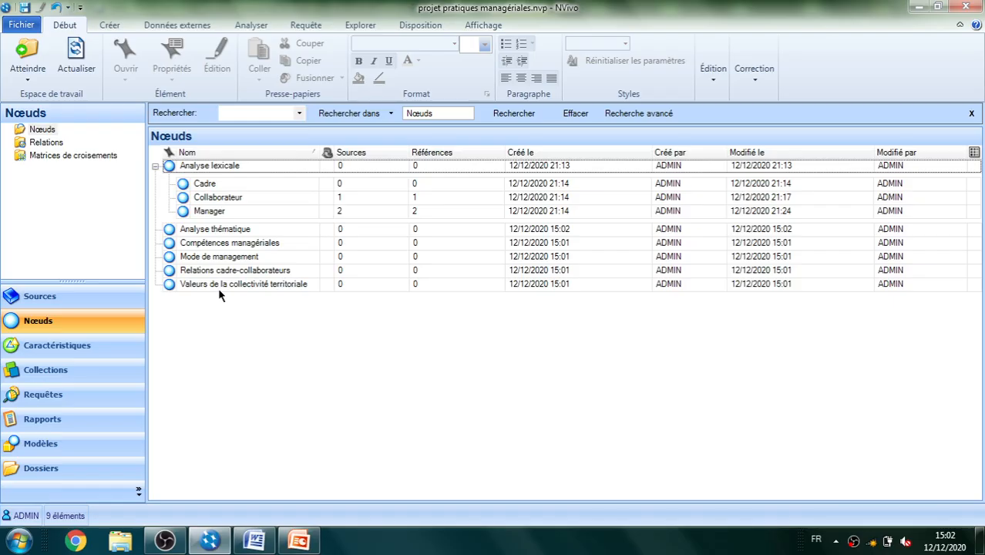
{"action": "left_click", "coordinate": [216, 285]}
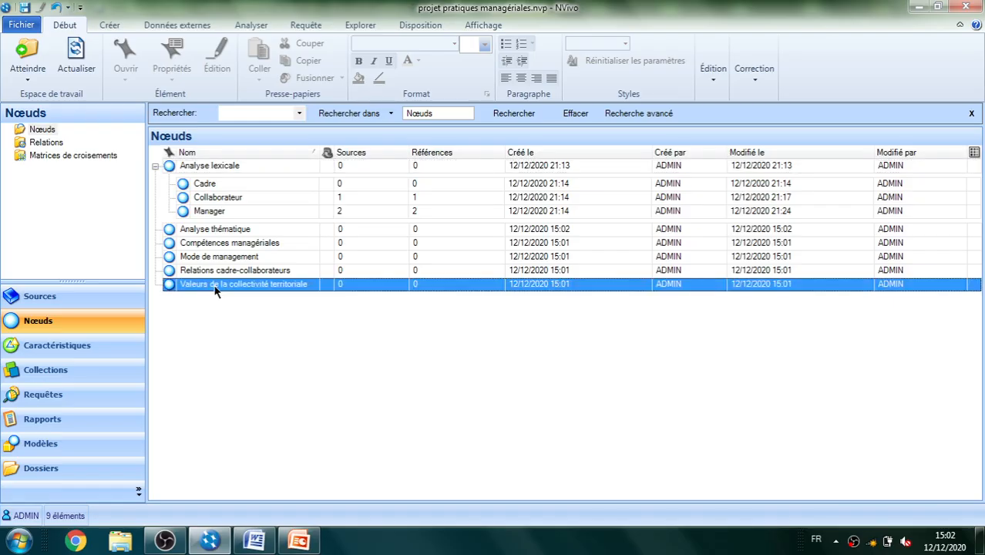
{"action": "left_click", "coordinate": [208, 284]}
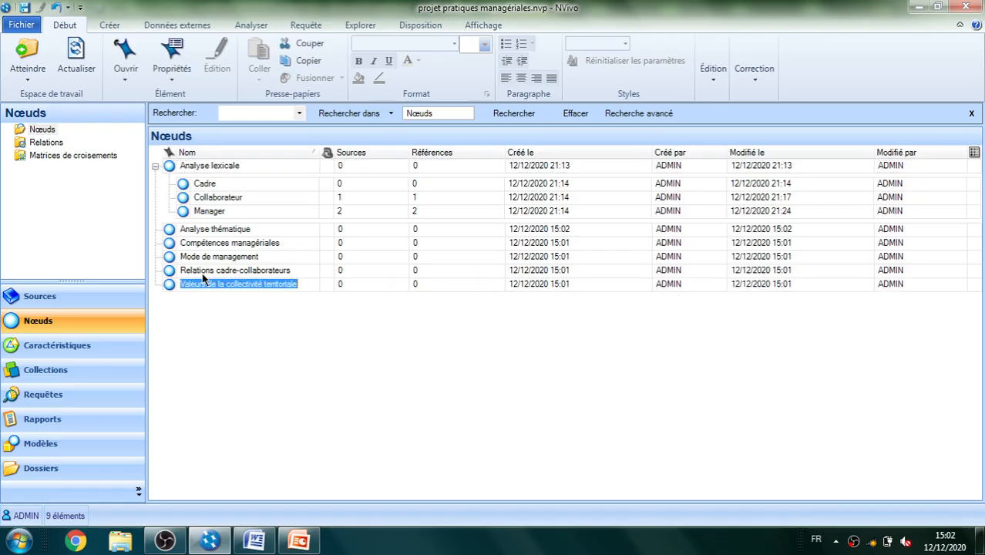
{"action": "left_click", "coordinate": [204, 270]}
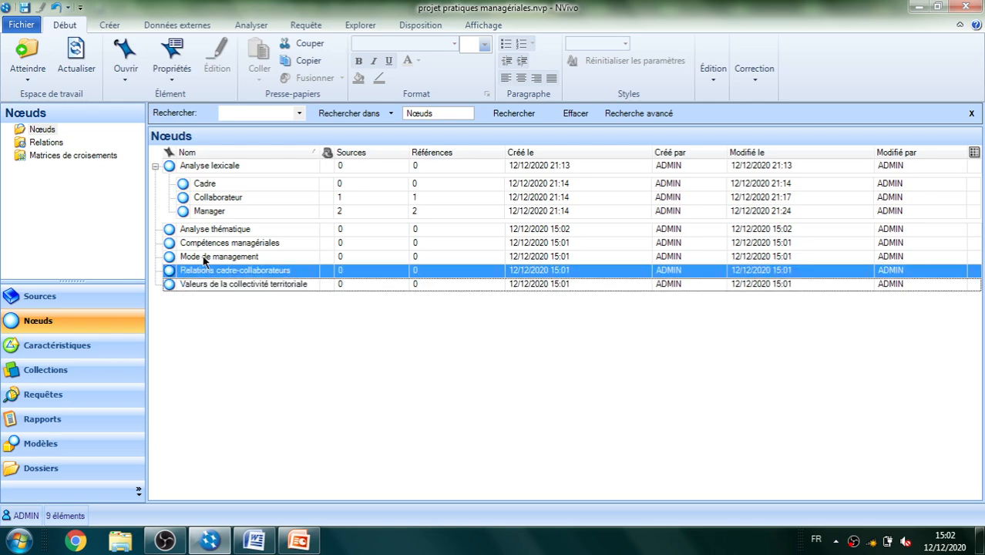
{"action": "left_click", "coordinate": [204, 258]}
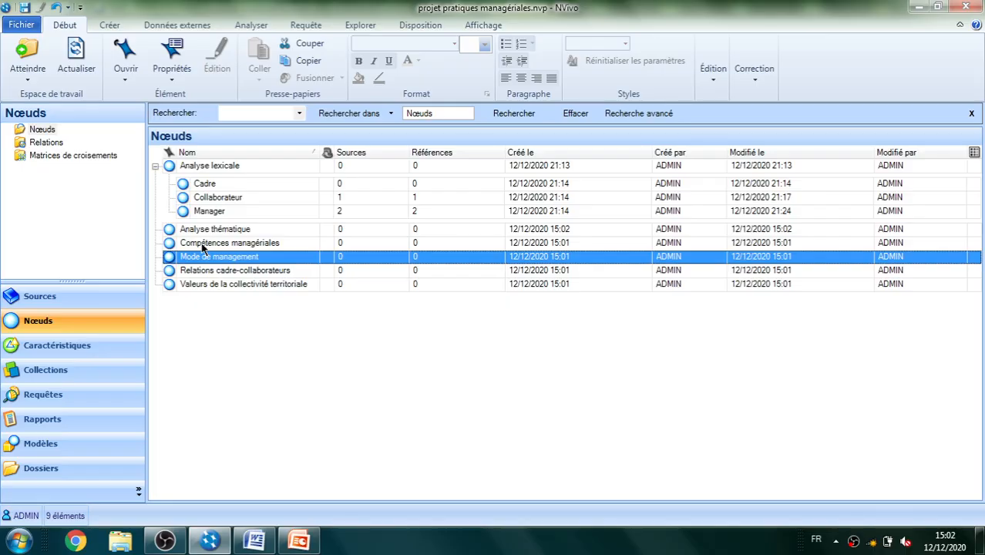
{"action": "left_click", "coordinate": [203, 243]}
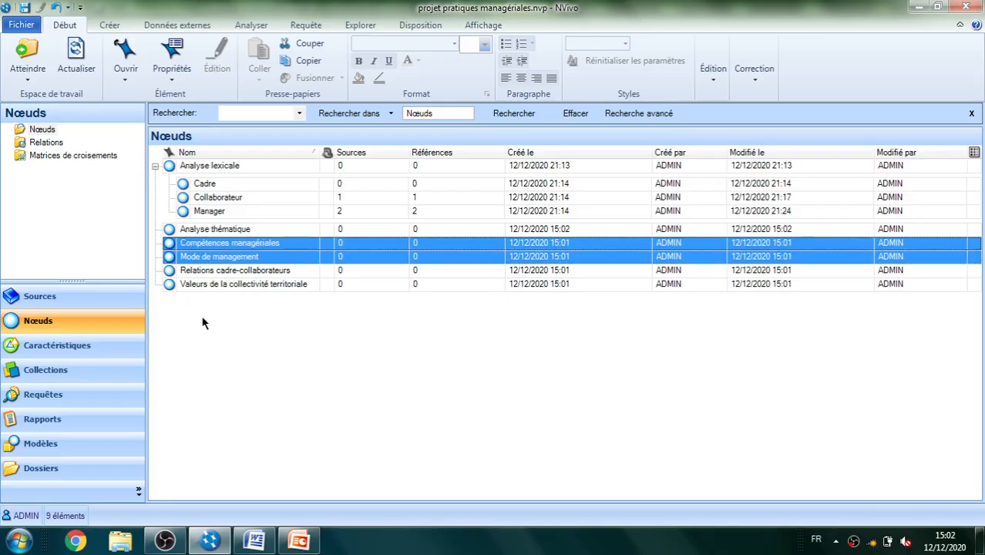
{"action": "left_click", "coordinate": [200, 310]}
Move the four theme nodes, from "Compétences managériales" to "Valeurs de la collectivité territoriale", under "Analyse thématique" and expand that parent node
{"action": "left_click", "coordinate": [207, 284]}
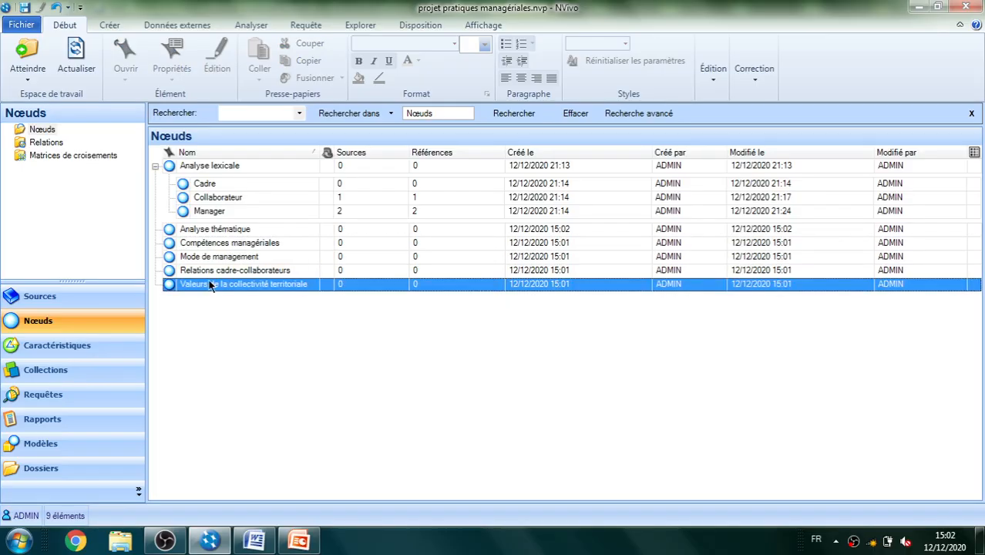
{"action": "left_click", "coordinate": [210, 245], "text": "shift"}
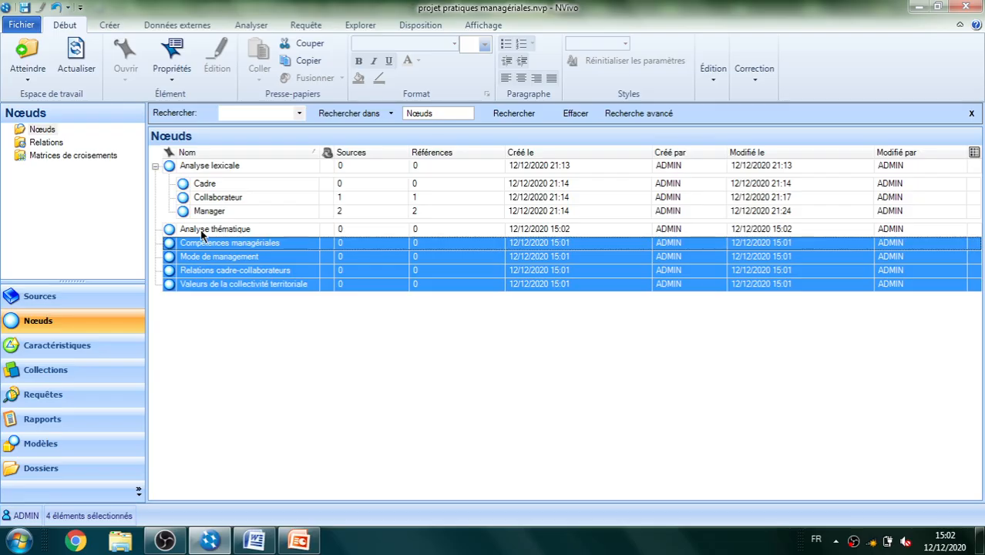
{"action": "left_click_drag", "start_coordinate": [200, 230], "coordinate": [200, 229]}
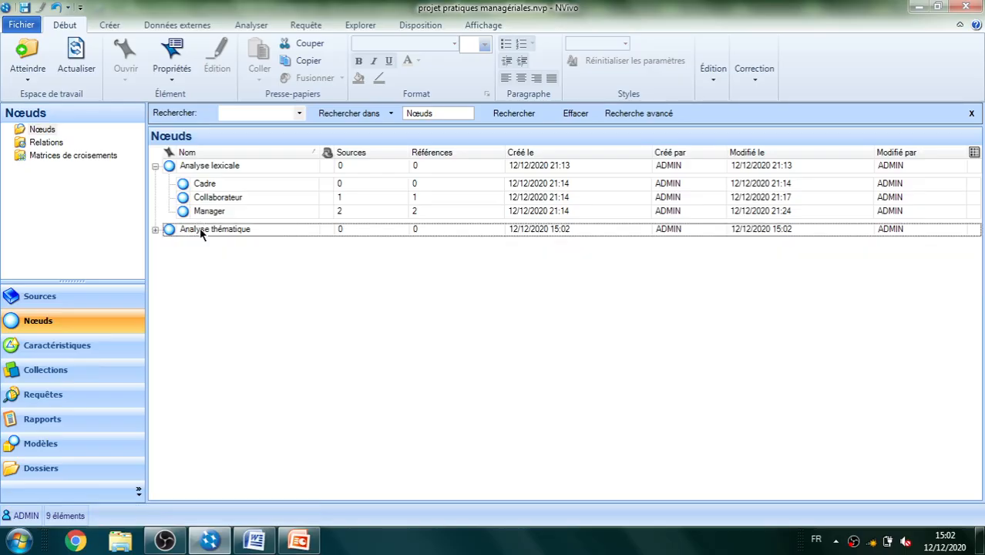
{"action": "left_click", "coordinate": [160, 231]}
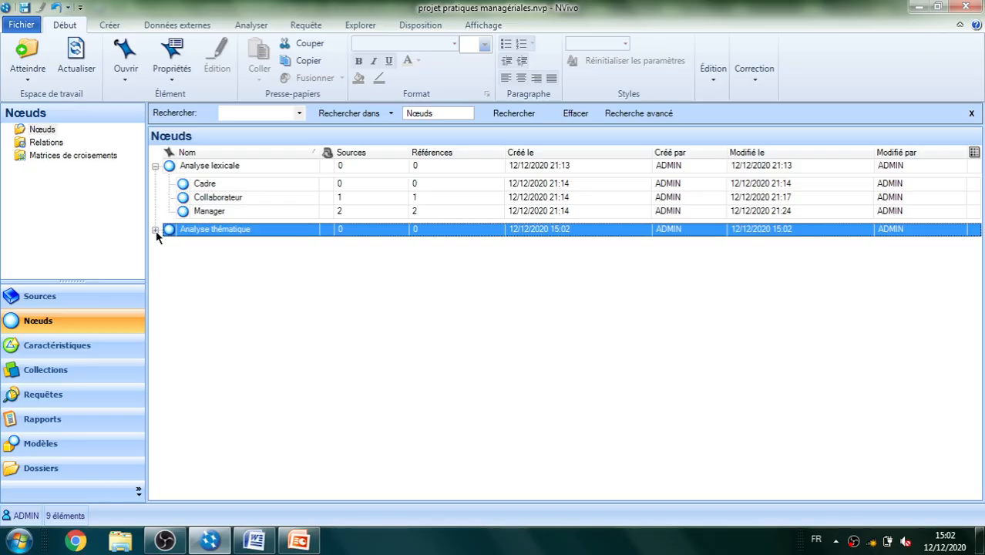
{"action": "left_click", "coordinate": [155, 231]}
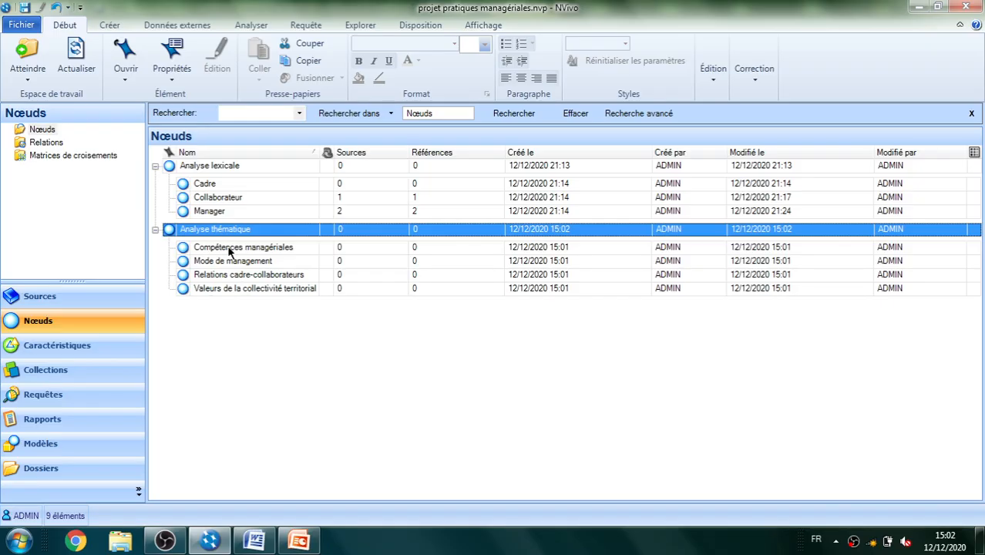
Open the first interview from the internal sources, widen its reading area, and display the node list beside it
{"action": "left_click", "coordinate": [247, 377]}
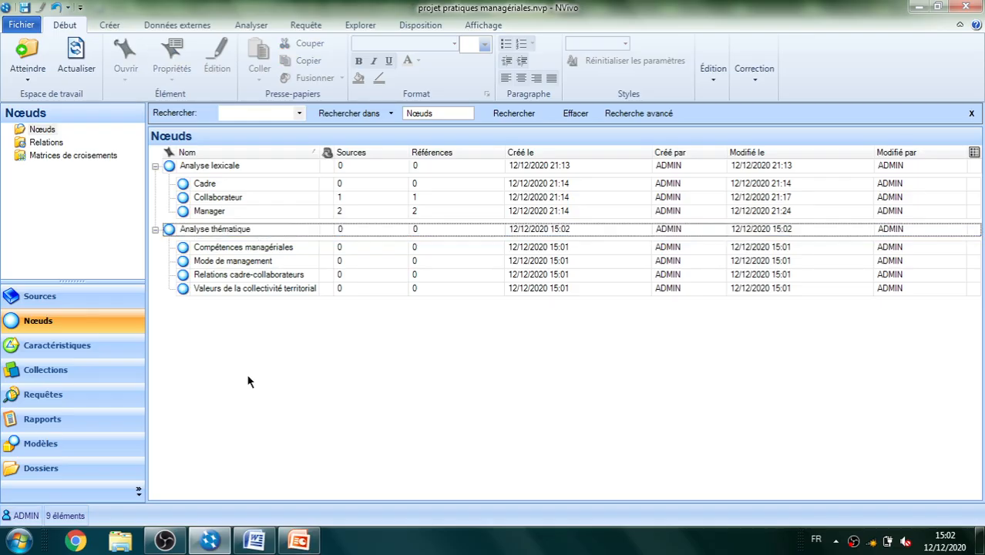
{"action": "left_click", "coordinate": [40, 298]}
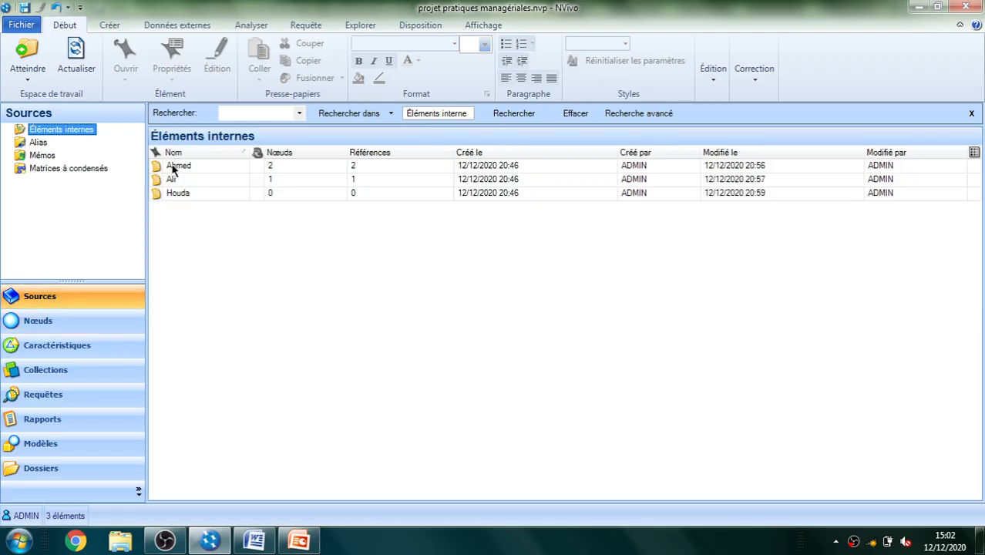
{"action": "left_click", "coordinate": [175, 166]}
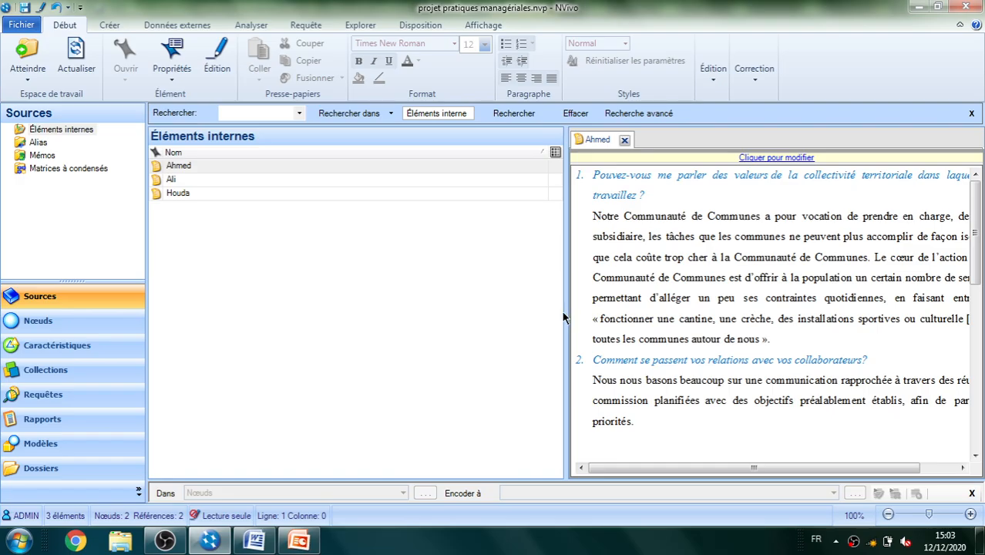
{"action": "left_click_drag", "start_coordinate": [565, 308], "coordinate": [416, 290]}
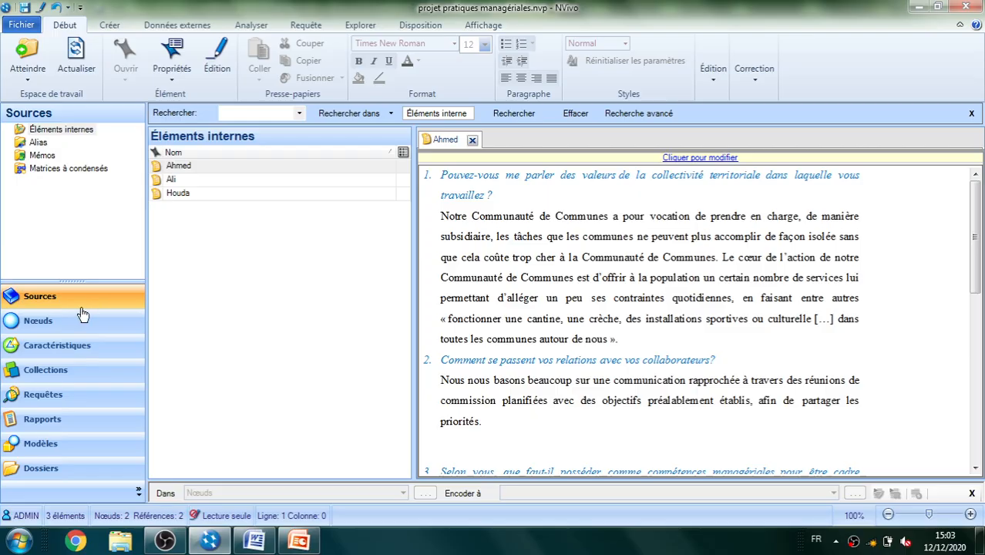
{"action": "left_click", "coordinate": [40, 321]}
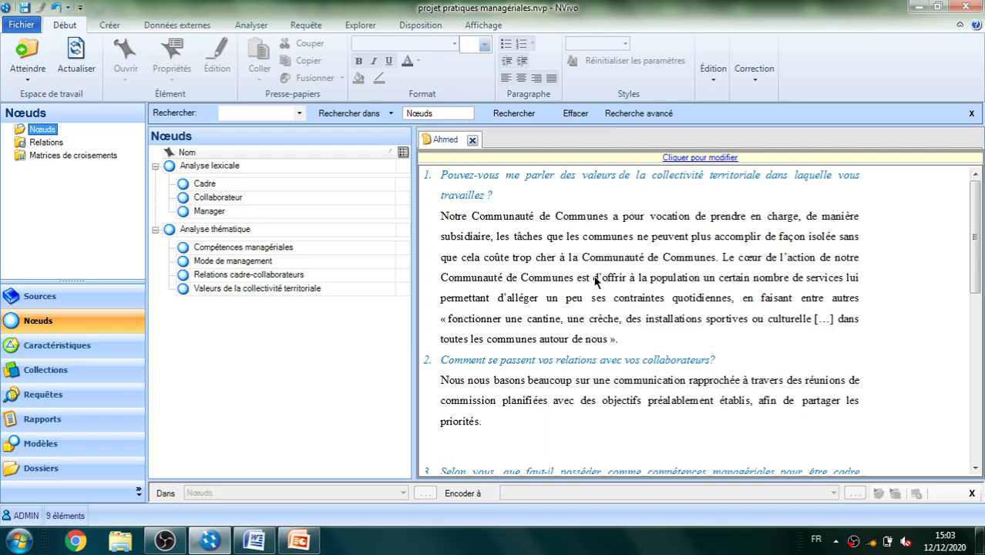
Code the passage from "d'offrir à la population" to "contraintes quotidiennes" at the node "Valeurs de la collectivité territoriale"
{"action": "left_click_drag", "start_coordinate": [595, 282], "coordinate": [631, 286]}
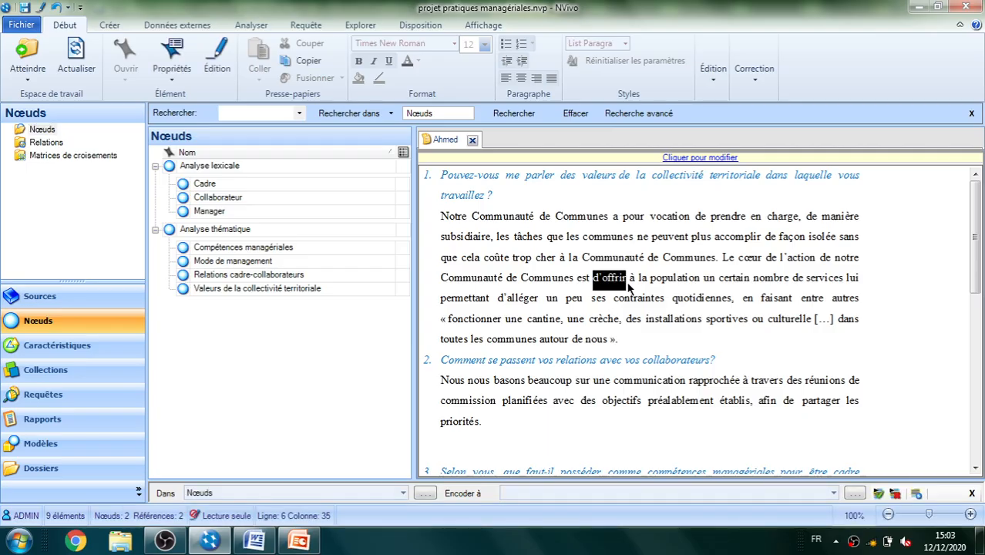
{"action": "left_click_drag", "start_coordinate": [631, 285], "coordinate": [734, 309]}
{"action": "left_click_drag", "start_coordinate": [655, 295], "coordinate": [287, 289]}
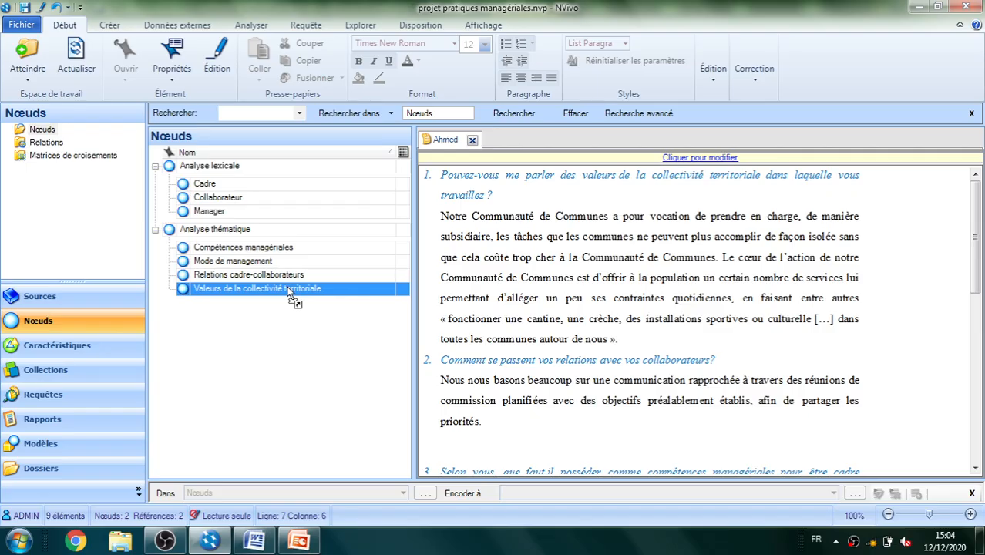
{"action": "left_click_drag", "start_coordinate": [288, 290], "coordinate": [289, 291]}
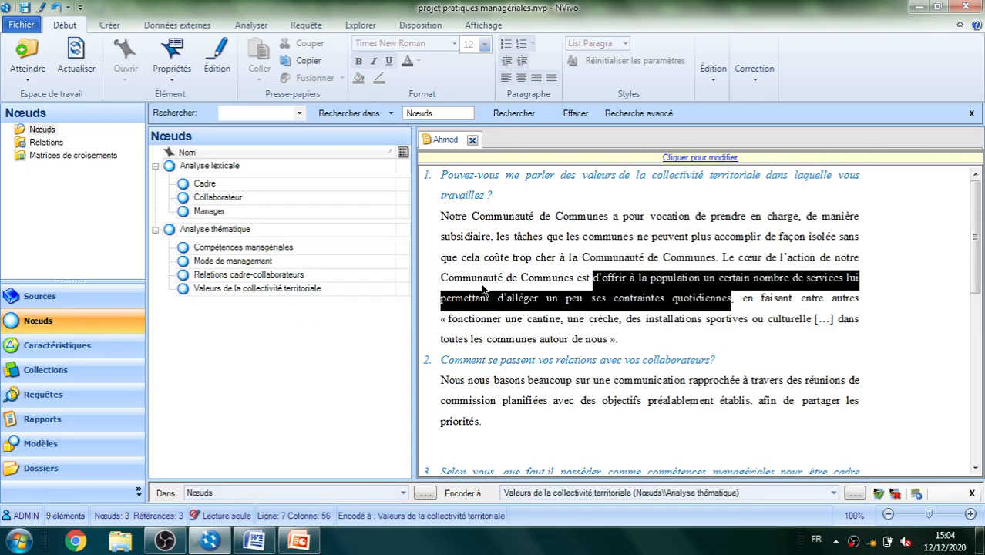
Code the quotation from "fonctionner une cantine" to "autour de nous" at "Valeurs de la collectivité territoriale"
{"action": "left_click", "coordinate": [452, 323]}
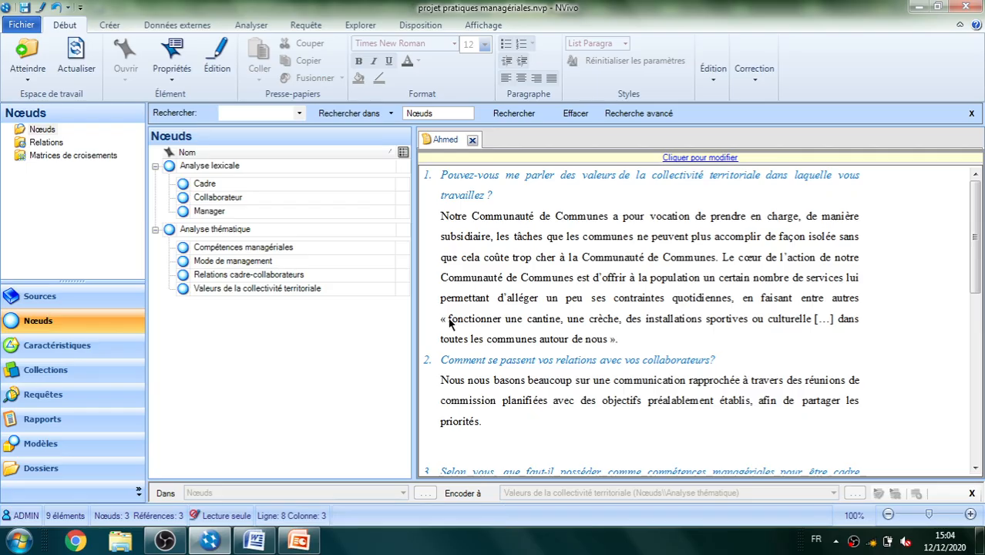
{"action": "left_click_drag", "start_coordinate": [452, 323], "coordinate": [610, 343]}
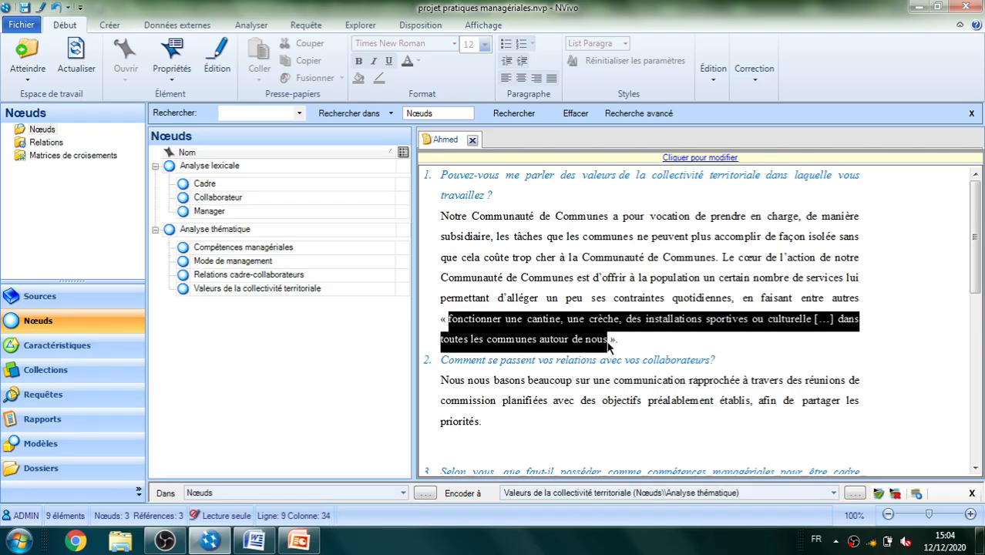
{"action": "left_click_drag", "start_coordinate": [449, 319], "coordinate": [279, 293]}
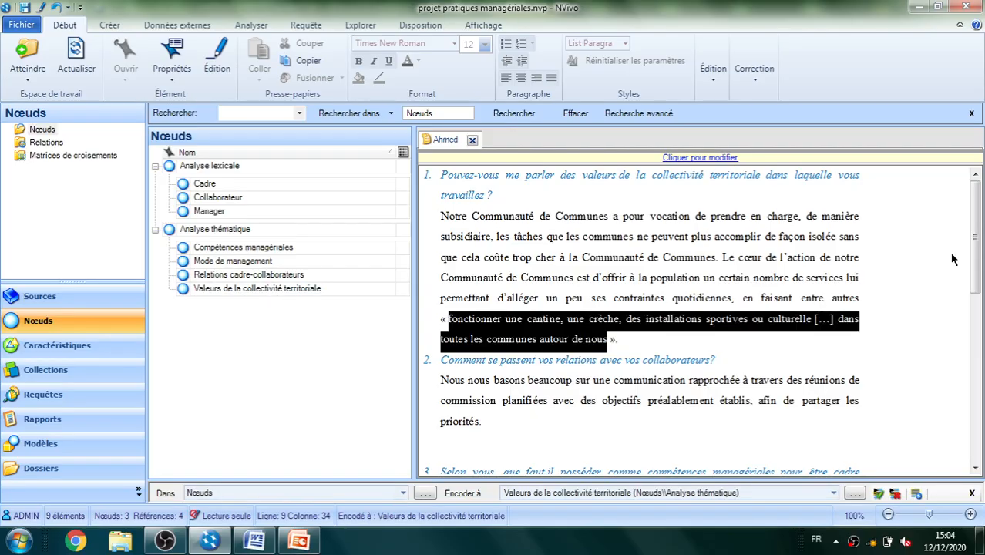
In answer 2, code "une communication rapprochée" and "des réunions de commission planifiées" at the node "Relations cadre-collaborateurs"
{"action": "left_click_drag", "start_coordinate": [973, 262], "coordinate": [982, 312]}
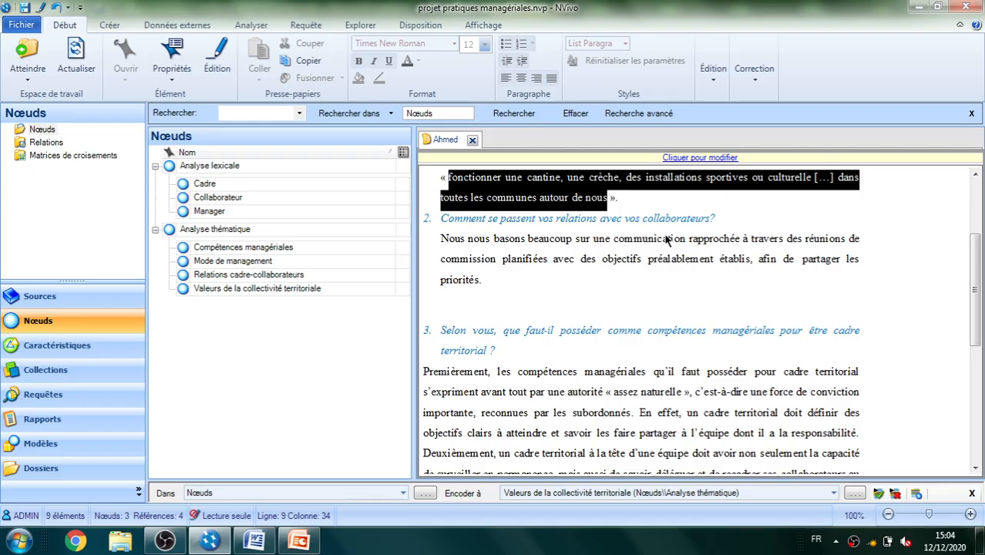
{"action": "left_click", "coordinate": [595, 244]}
{"action": "left_click_drag", "start_coordinate": [689, 242], "coordinate": [281, 278]}
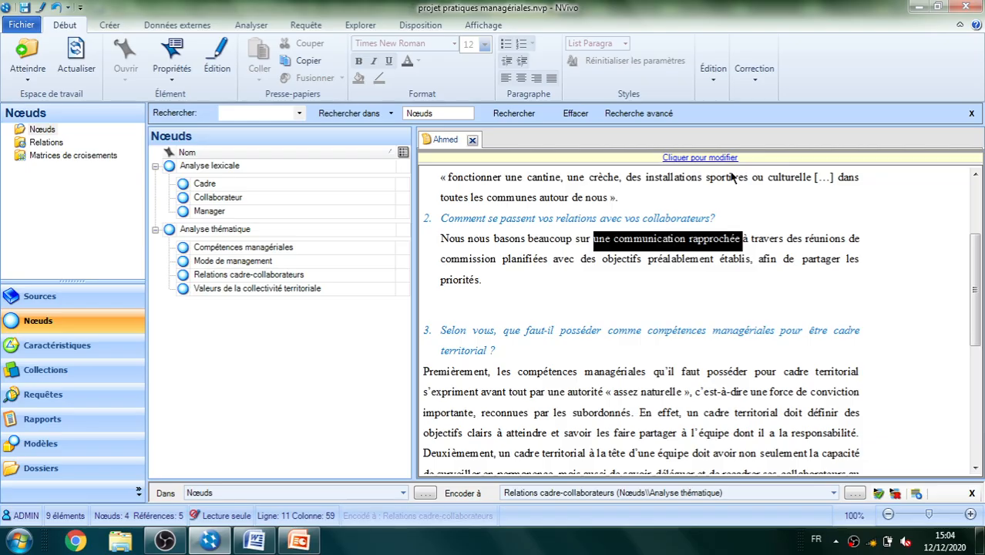
{"action": "left_click_drag", "start_coordinate": [788, 241], "coordinate": [284, 277]}
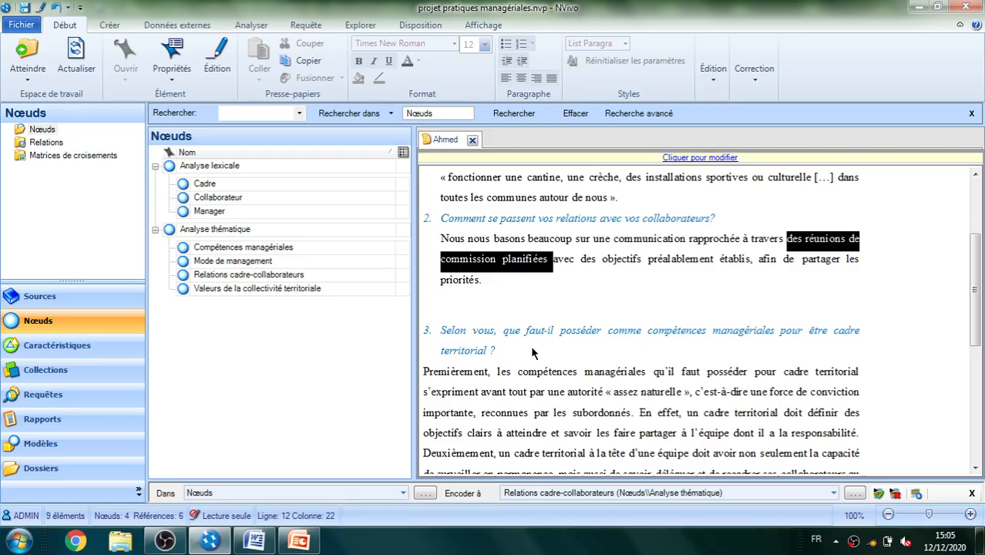
In answer 3, code "une autorité « assez naturelle »" at the node "Compétences managériales"
{"action": "left_click_drag", "start_coordinate": [975, 264], "coordinate": [980, 307]}
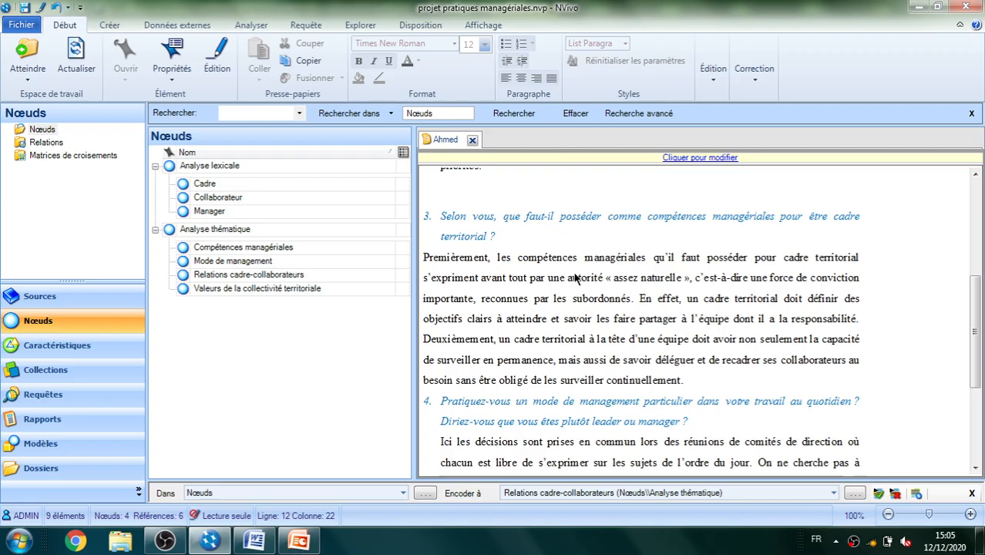
{"action": "left_click_drag", "start_coordinate": [551, 283], "coordinate": [683, 285]}
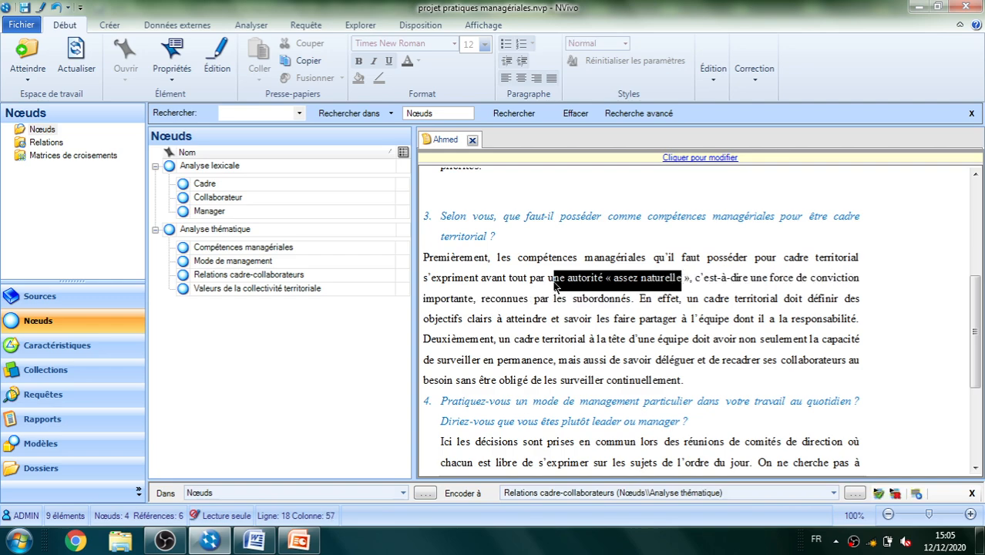
{"action": "left_click_drag", "start_coordinate": [548, 282], "coordinate": [690, 287]}
{"action": "left_click_drag", "start_coordinate": [625, 279], "coordinate": [251, 257]}
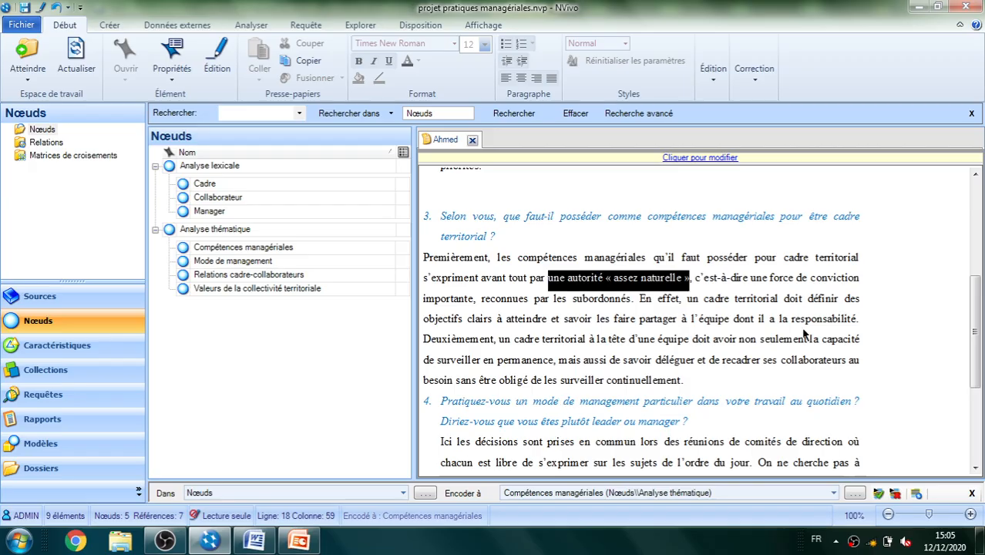
Code "une force de conviction importante" and "définir des objectifs clairs" at the node "Compétences managériales"
{"action": "left_click", "coordinate": [753, 285]}
{"action": "left_click_drag", "start_coordinate": [754, 284], "coordinate": [267, 259]}
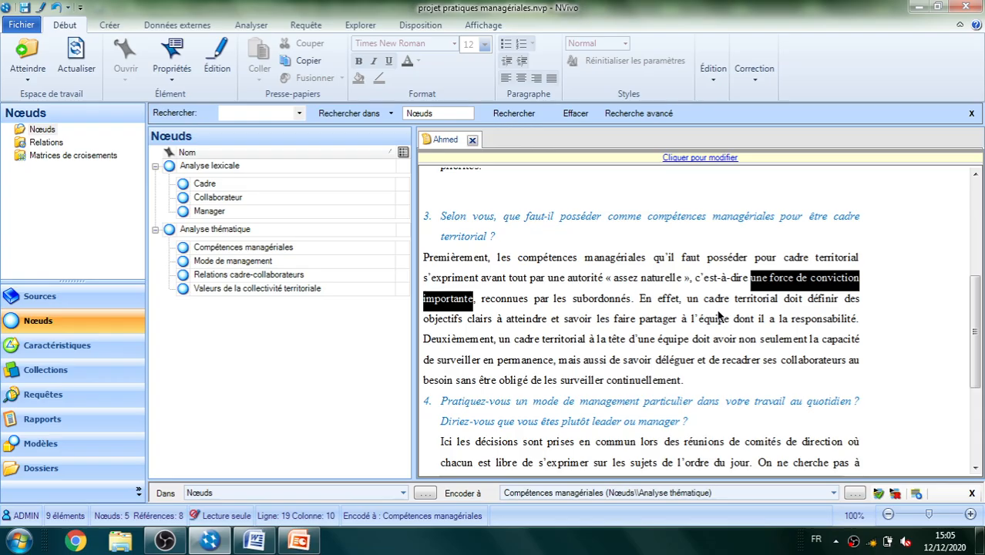
{"action": "left_click", "coordinate": [809, 302]}
{"action": "left_click_drag", "start_coordinate": [809, 301], "coordinate": [260, 251]}
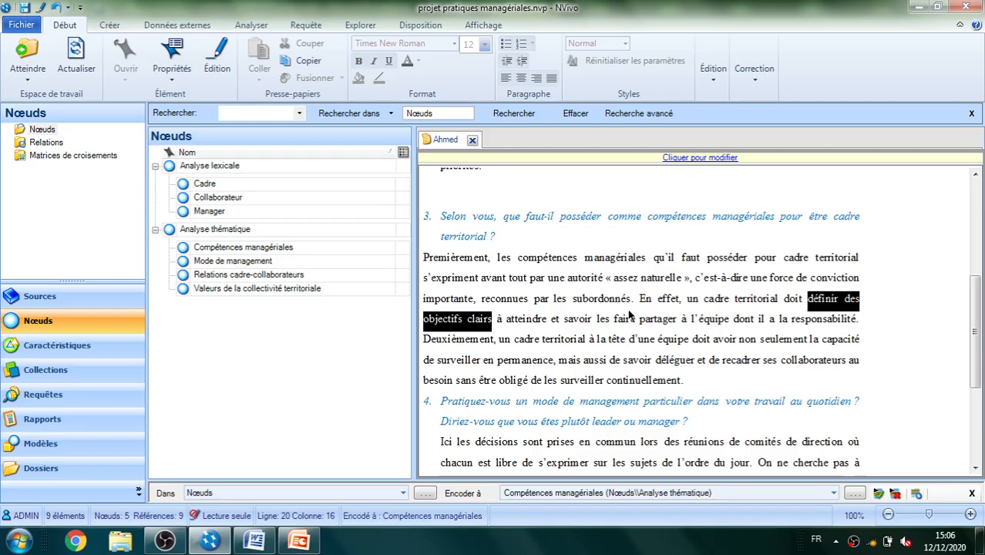
Code "faire partager", "la capacité de surveiller en permanence" and "savoir déléguer et de recadrer" at "Compétences managériales"
{"action": "left_click_drag", "start_coordinate": [616, 327], "coordinate": [274, 252]}
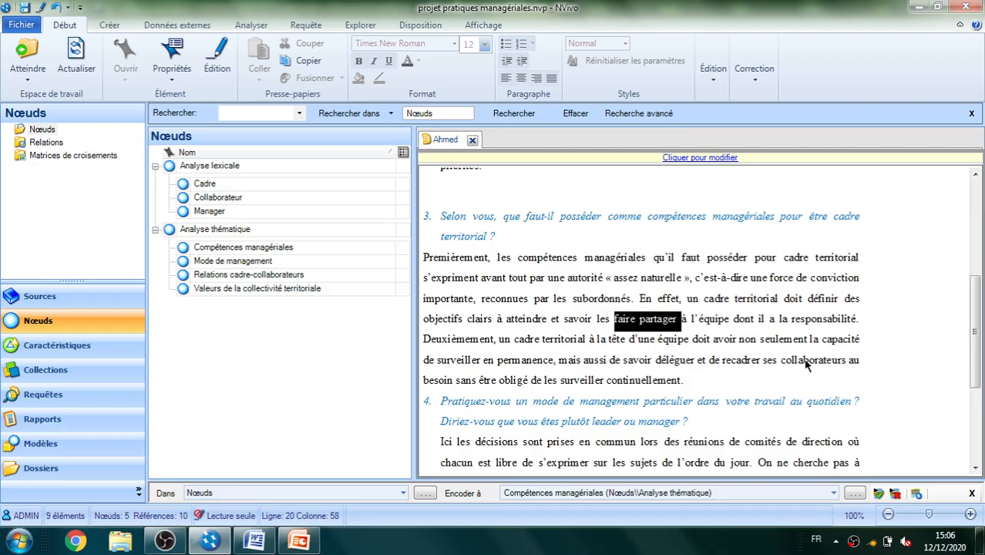
{"action": "left_click_drag", "start_coordinate": [812, 344], "coordinate": [252, 257]}
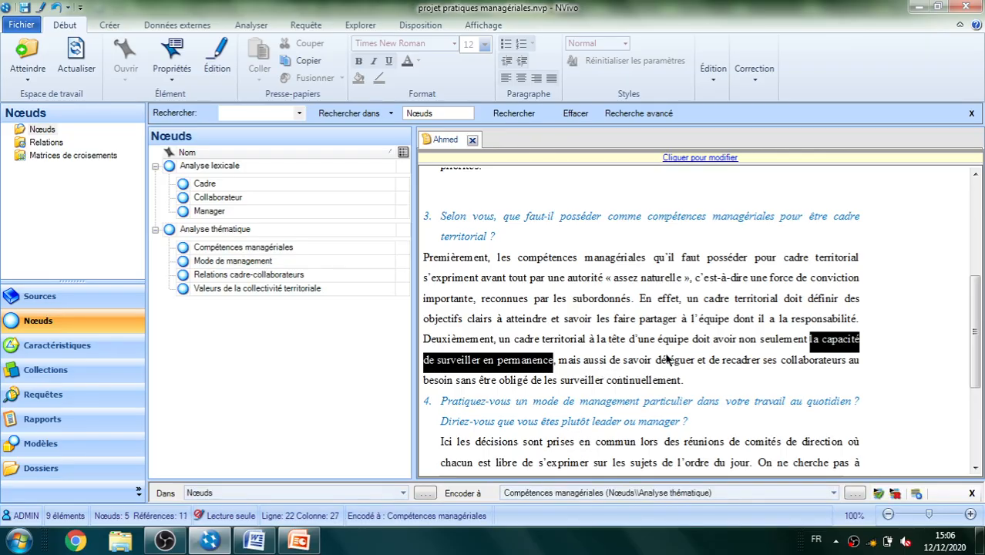
{"action": "left_click_drag", "start_coordinate": [623, 362], "coordinate": [763, 367]}
{"action": "left_click_drag", "start_coordinate": [694, 367], "coordinate": [284, 256]}
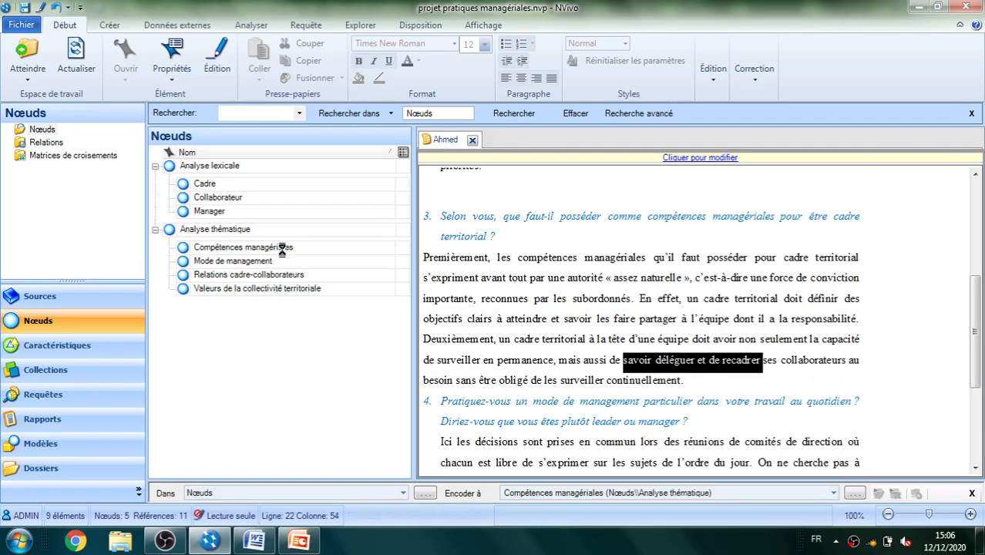
In answer 4, code "décisions sont prises en commun", "libre de s'exprimer" and "On ne cherche pas à imposer" at "Mode de management"
{"action": "left_click_drag", "start_coordinate": [977, 324], "coordinate": [978, 375]}
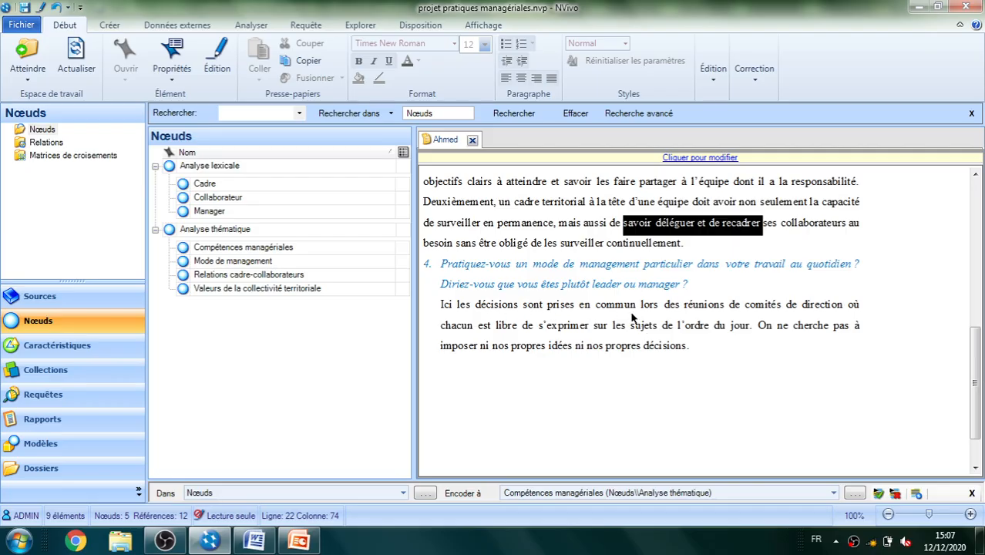
{"action": "left_click_drag", "start_coordinate": [475, 305], "coordinate": [251, 266]}
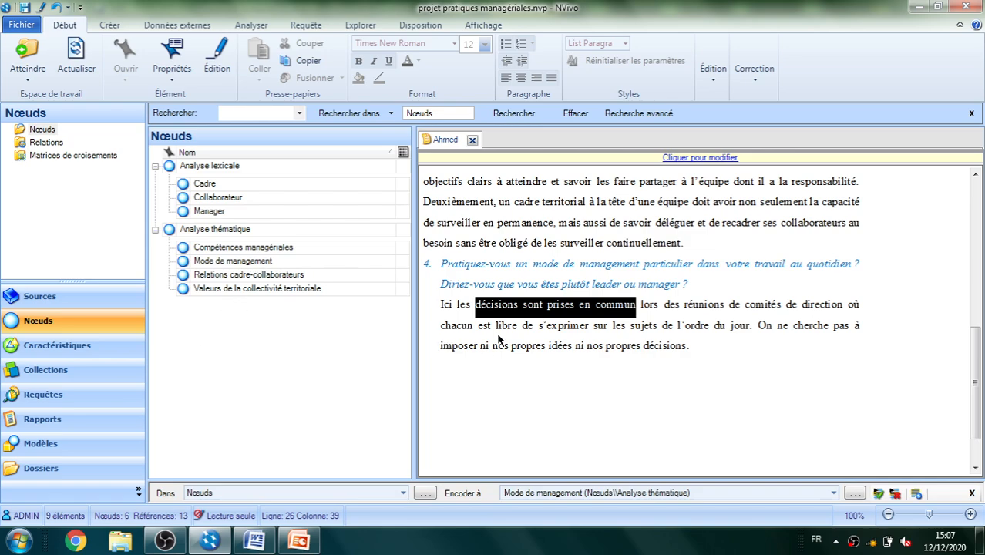
{"action": "left_click_drag", "start_coordinate": [496, 326], "coordinate": [592, 333]}
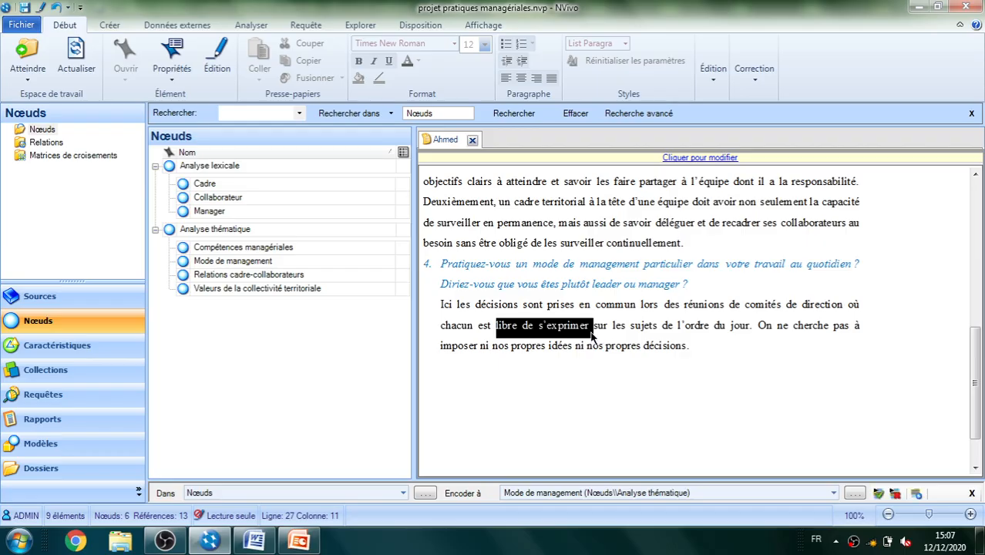
{"action": "left_click", "coordinate": [560, 334]}
{"action": "left_click_drag", "start_coordinate": [287, 290], "coordinate": [260, 268]}
{"action": "left_click_drag", "start_coordinate": [853, 328], "coordinate": [483, 351]}
{"action": "left_click_drag", "start_coordinate": [762, 330], "coordinate": [260, 265]}
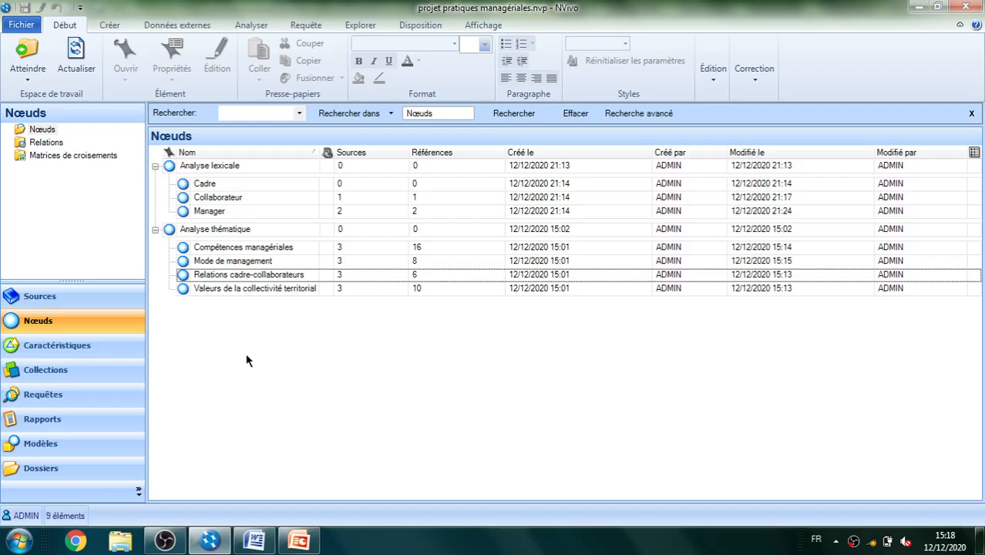
Switch to the interview transcript in Word and examine questions 1 and 2 and their answers, highlighting each passage in turn
{"action": "left_click", "coordinate": [255, 542]}
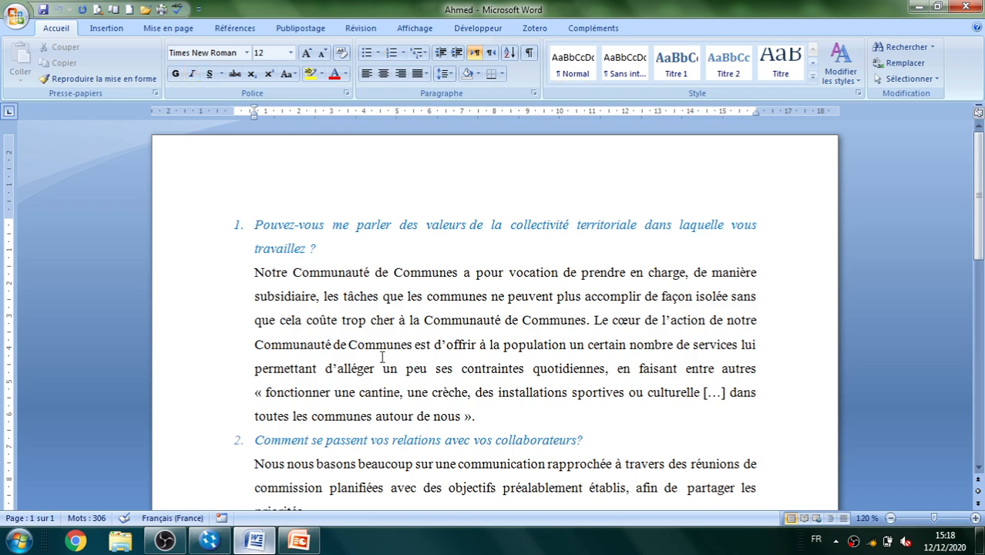
{"action": "left_click", "coordinate": [203, 229]}
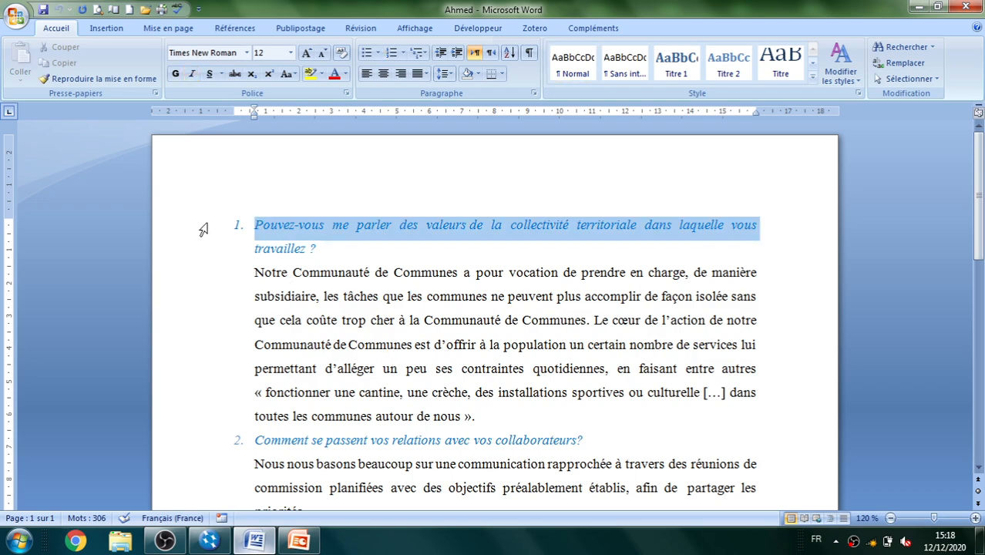
{"action": "left_click_drag", "start_coordinate": [203, 229], "coordinate": [206, 248]}
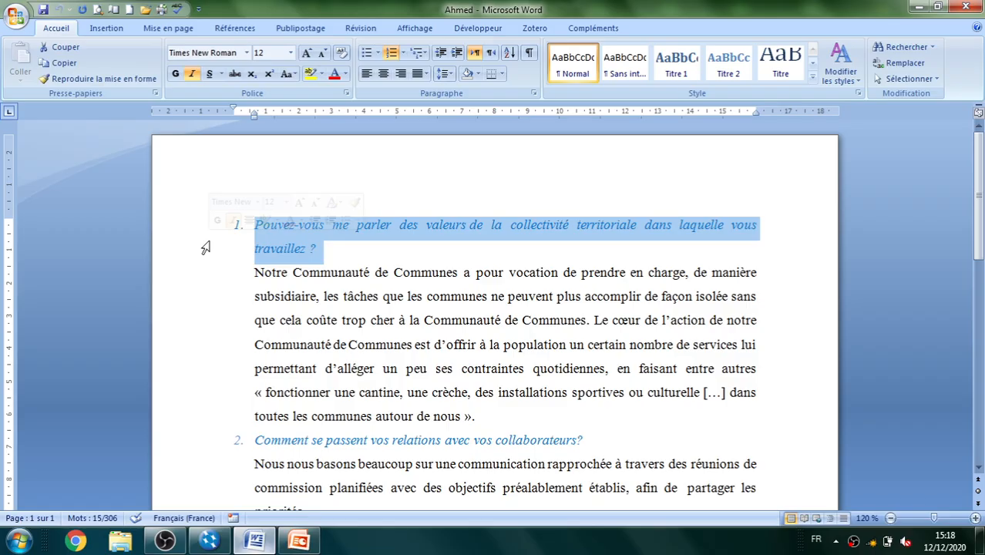
{"action": "left_click_drag", "start_coordinate": [218, 275], "coordinate": [245, 421]}
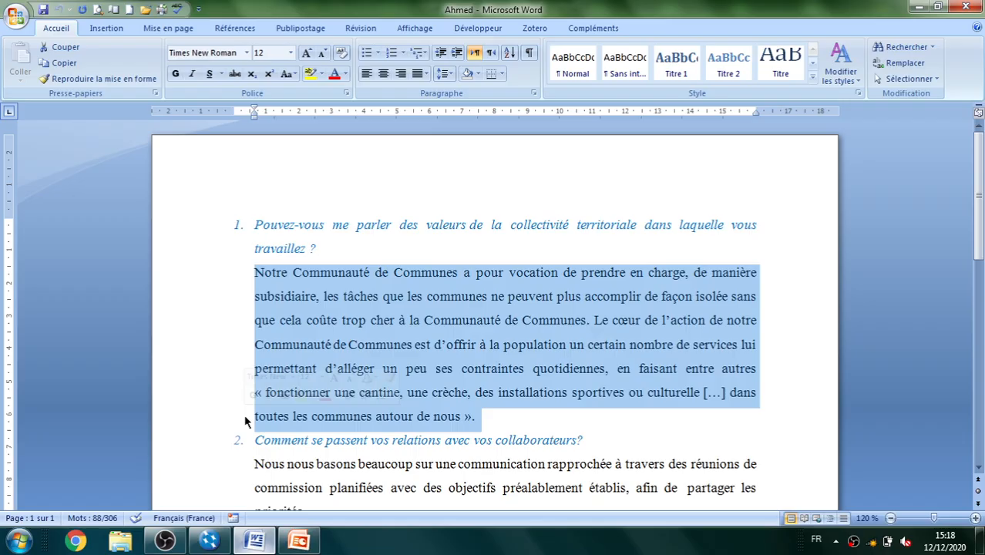
{"action": "left_click", "coordinate": [205, 447]}
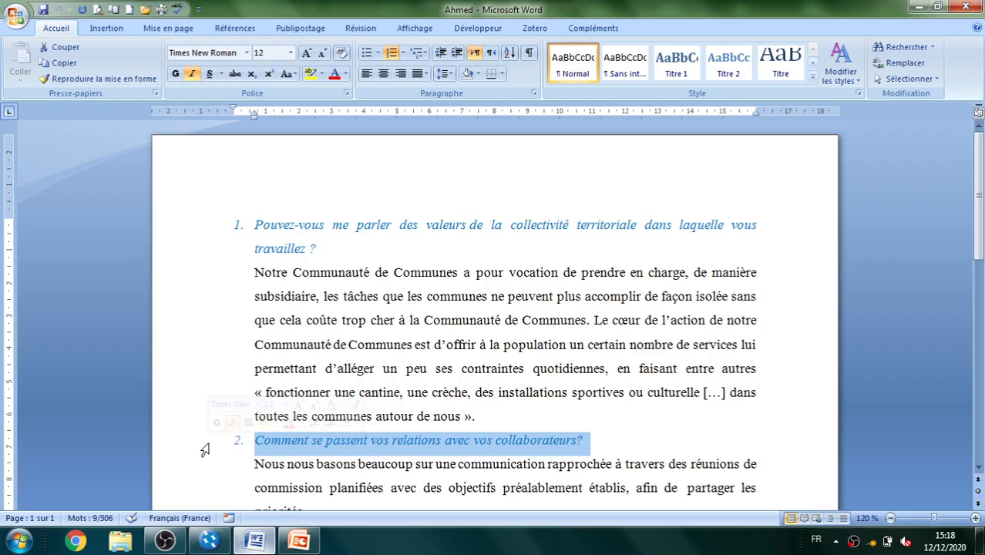
{"action": "left_click_drag", "start_coordinate": [208, 466], "coordinate": [249, 398]}
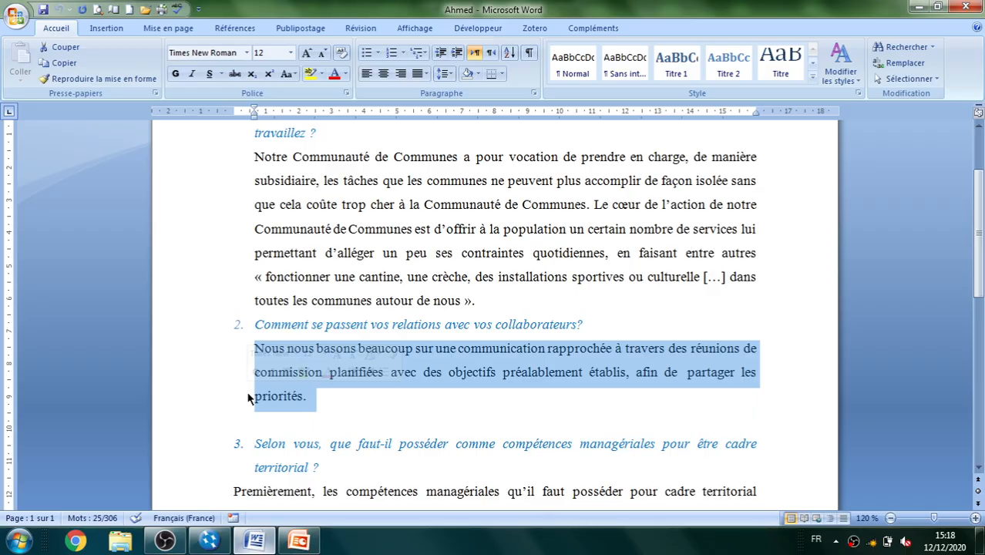
Examine questions 3 and 4 of the interview transcript and the answers given to them
{"action": "key", "text": "Down"}
{"action": "key", "text": "Down"}
{"action": "key", "text": "Down"}
{"action": "key", "text": "Down"}
{"action": "key", "text": "Down"}
{"action": "key", "text": "Down"}
{"action": "key", "text": "Down"}
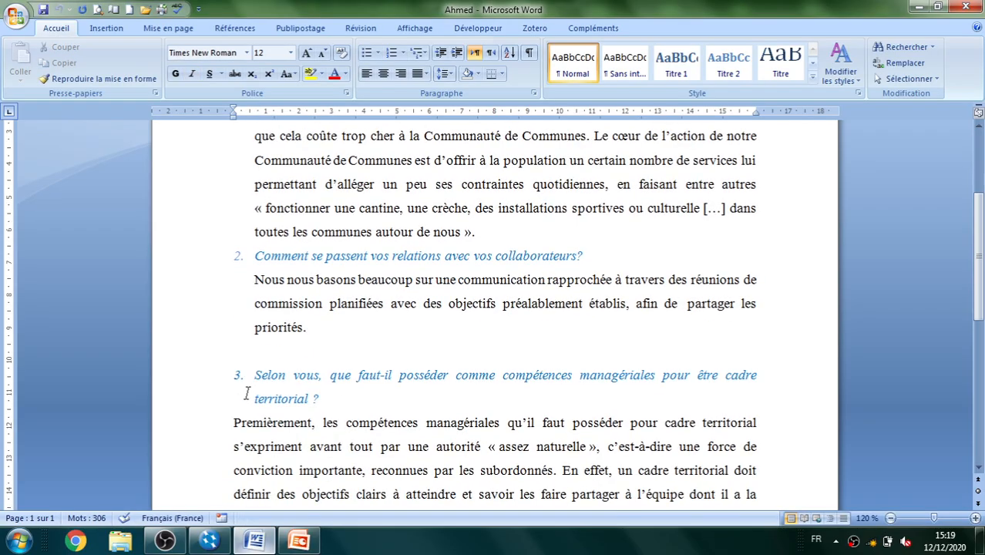
{"action": "key", "text": "Down"}
{"action": "key", "text": "Down"}
{"action": "key", "text": "Down"}
{"action": "key", "text": "Down"}
{"action": "key", "text": "Down"}
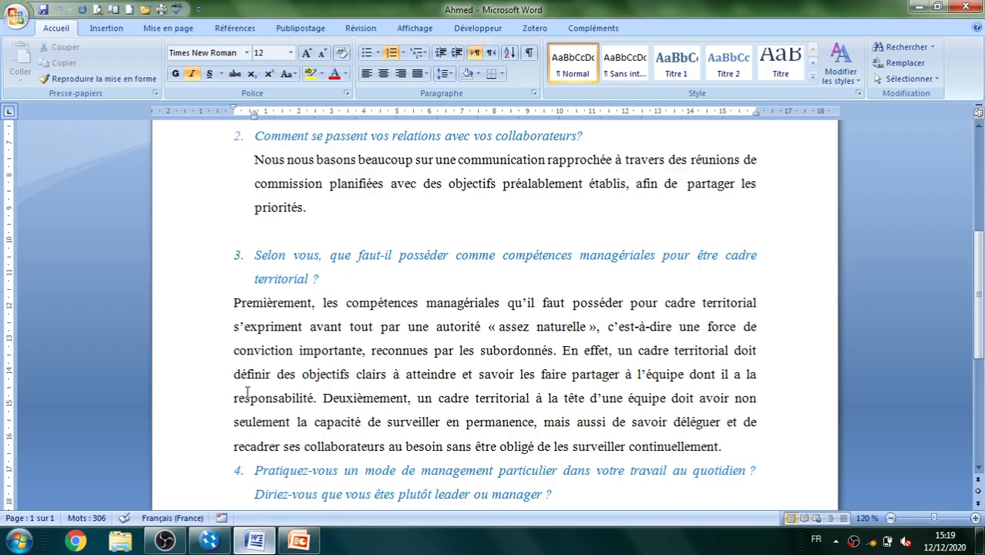
{"action": "key", "text": "Down"}
{"action": "key", "text": "Down"}
{"action": "key", "text": "Down"}
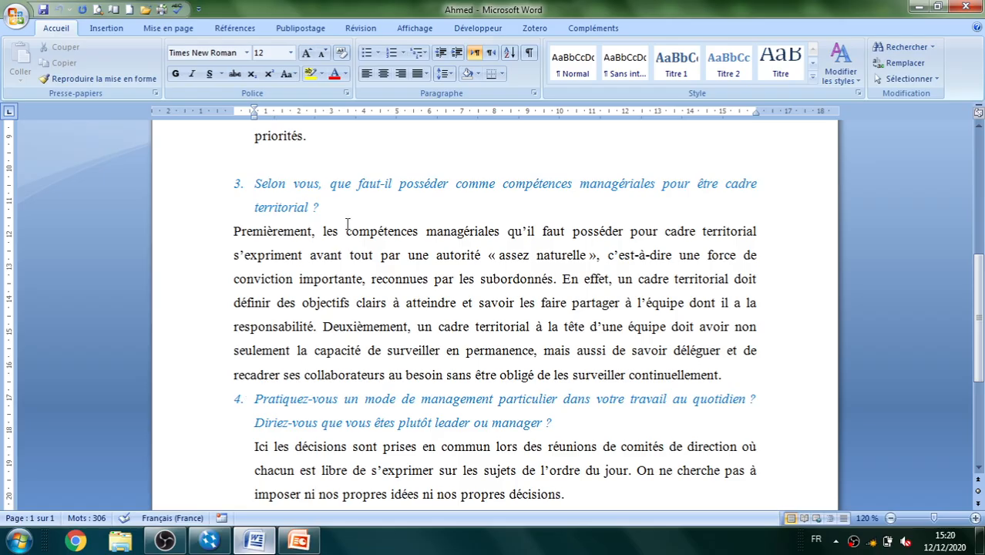
Switch back to NVivo and select all three interview transcripts among the internal sources
{"action": "left_click", "coordinate": [960, 8]}
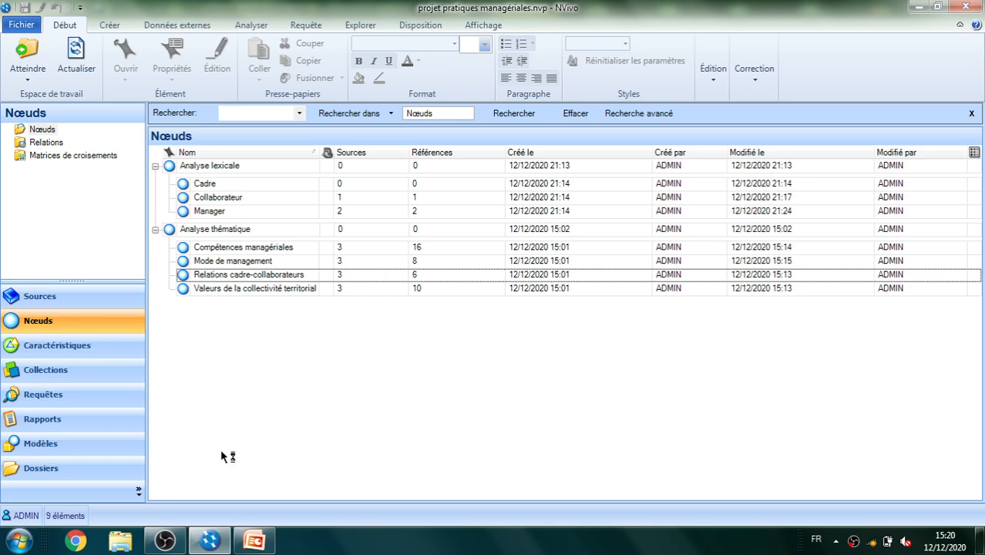
{"action": "left_click", "coordinate": [34, 299]}
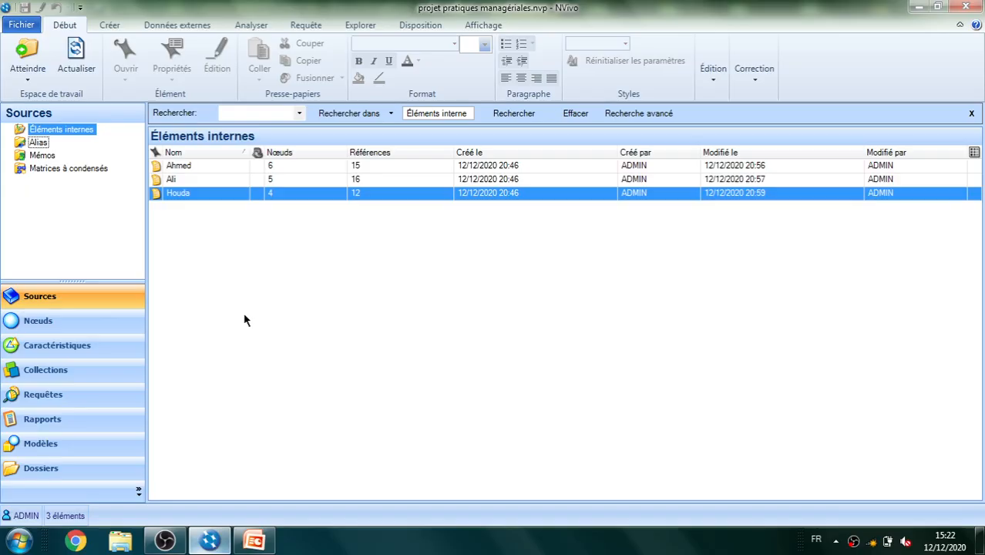
{"action": "left_click", "coordinate": [239, 262]}
{"action": "key", "text": "ctrl+a"}
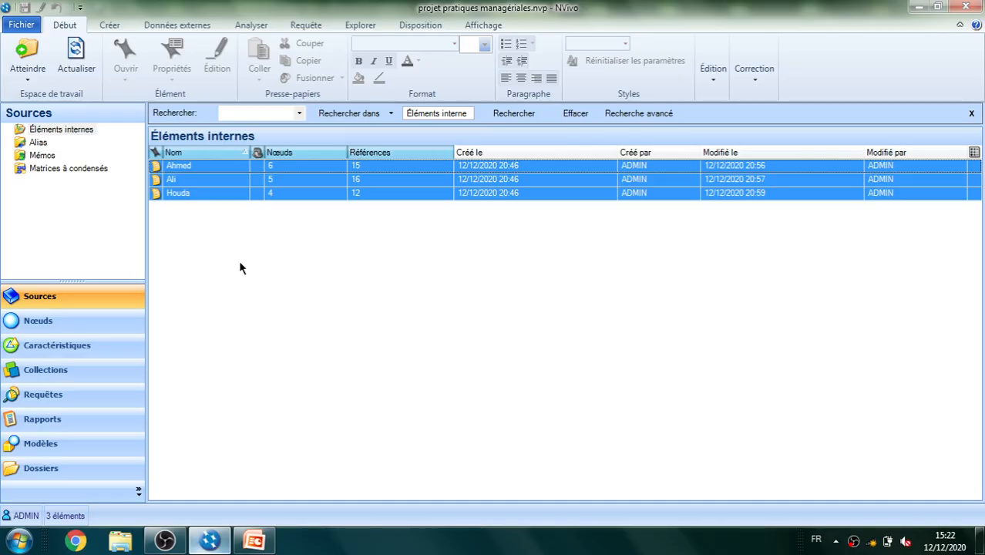
{"action": "right_click", "coordinate": [225, 199]}
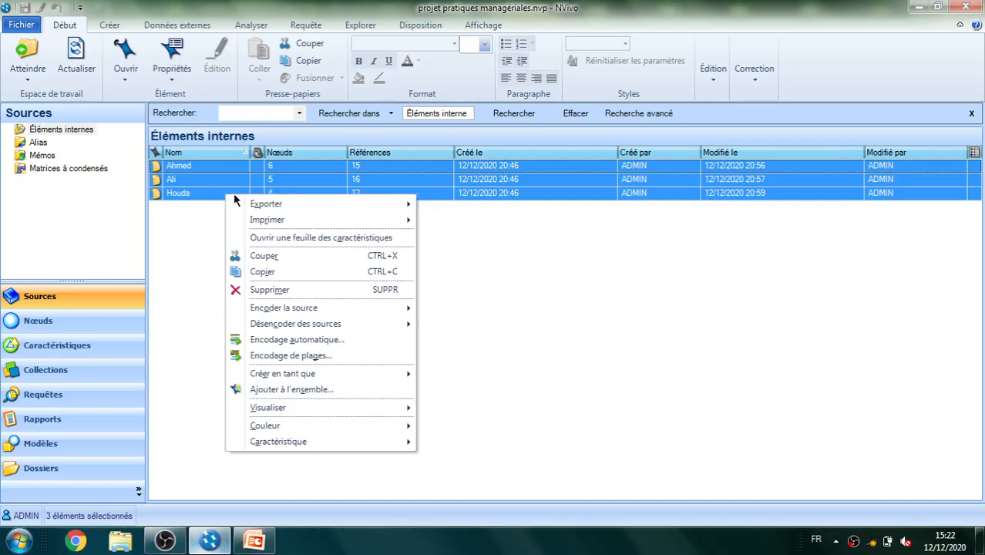
Set up automatic coding of the selected sources by source structure, using the paragraph style Normal
{"action": "left_click", "coordinate": [291, 342]}
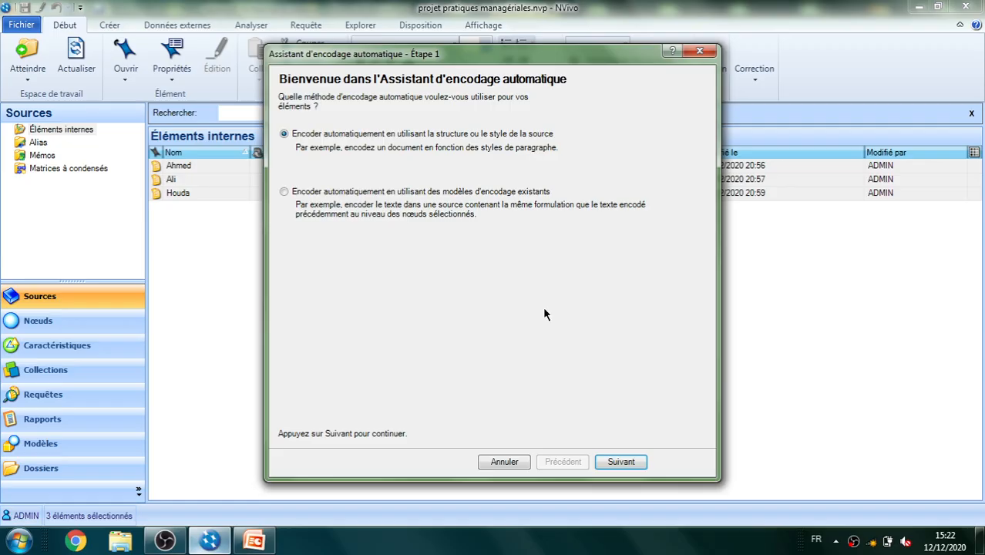
{"action": "left_click", "coordinate": [622, 462]}
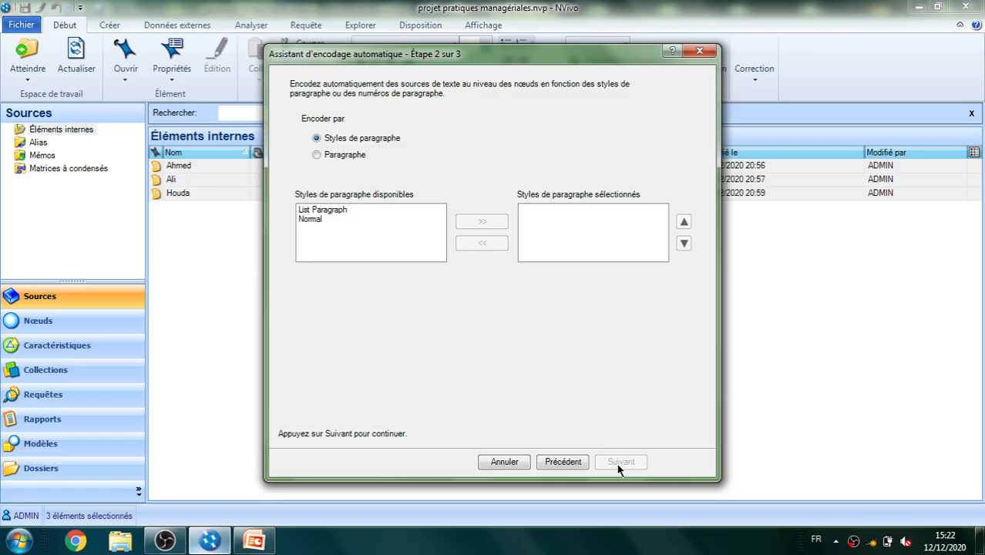
{"action": "left_click", "coordinate": [328, 161]}
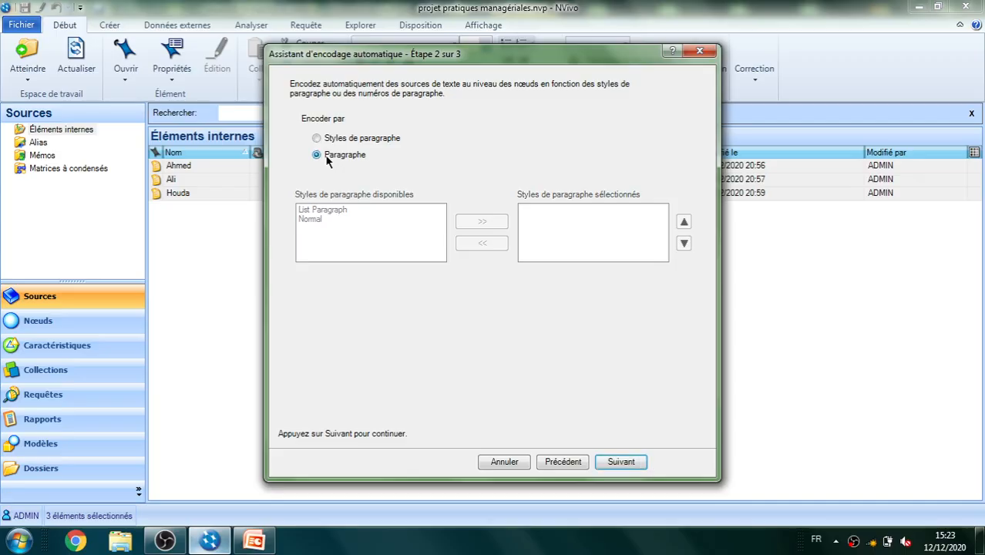
{"action": "left_click", "coordinate": [321, 138]}
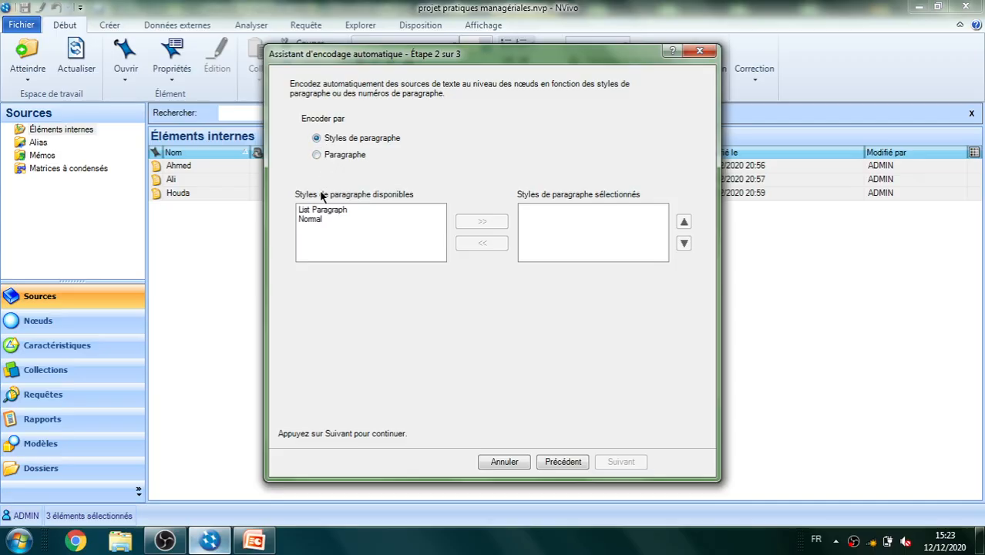
{"action": "left_click", "coordinate": [309, 219]}
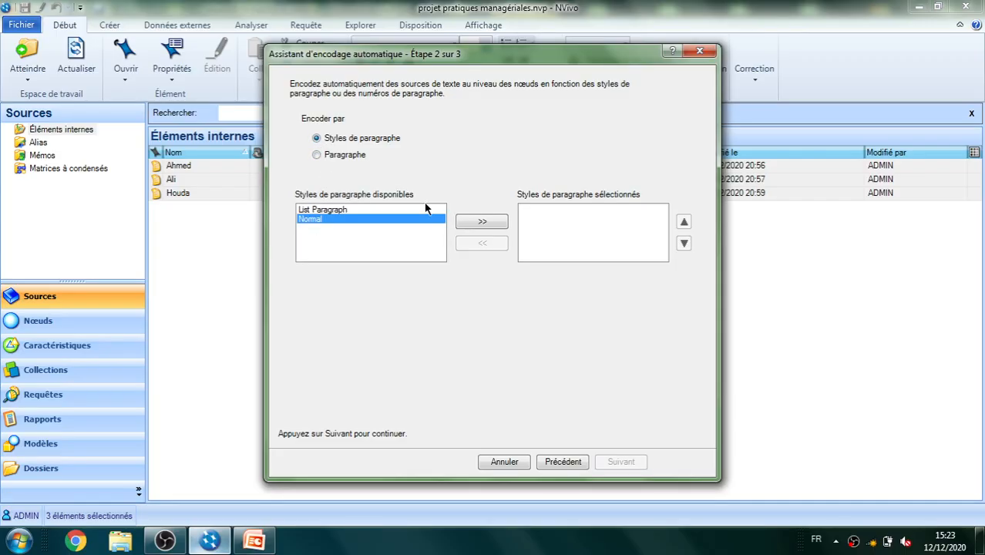
{"action": "left_click", "coordinate": [468, 219]}
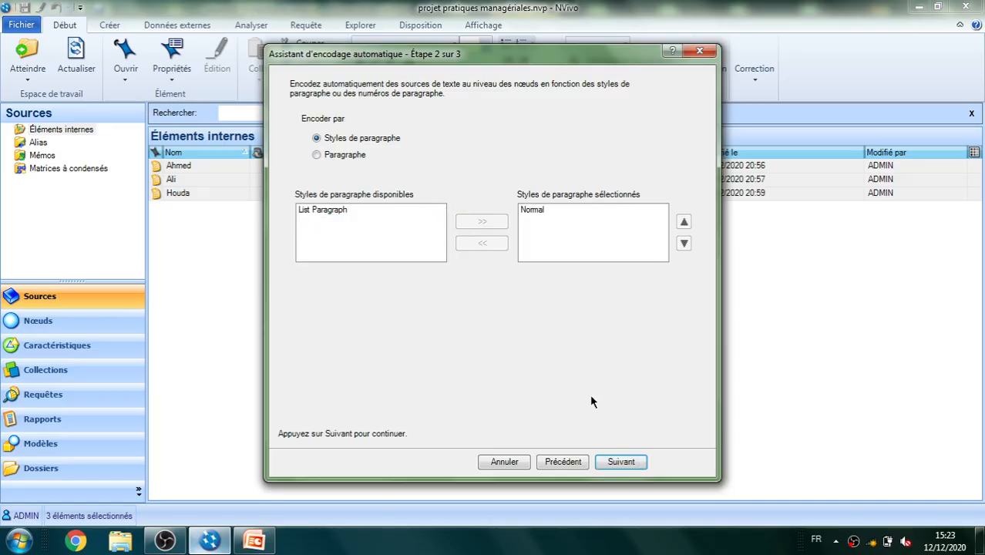
{"action": "left_click", "coordinate": [632, 465]}
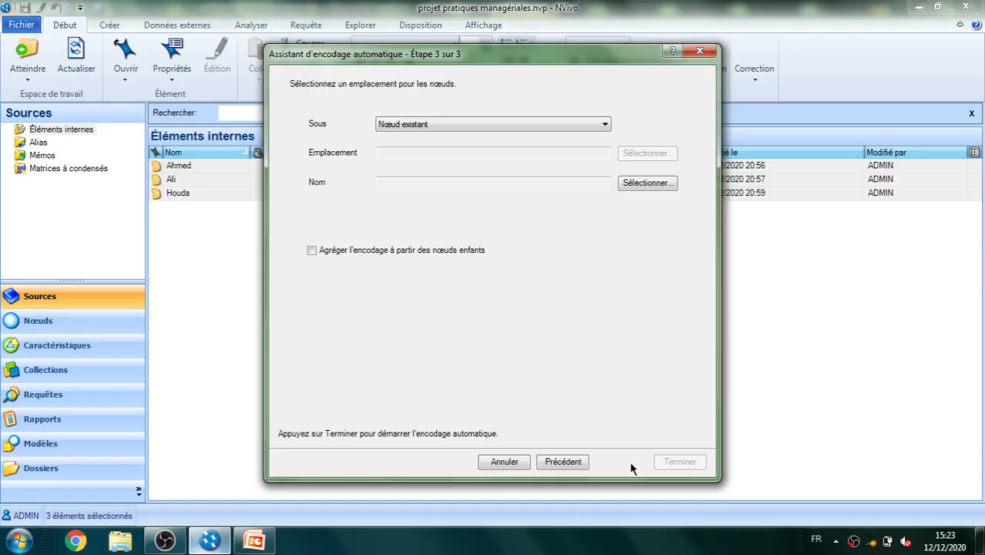
Place the coding under a new node named "Encodage automatique" in Nœuds and run the automatic coding
{"action": "left_click", "coordinate": [595, 125]}
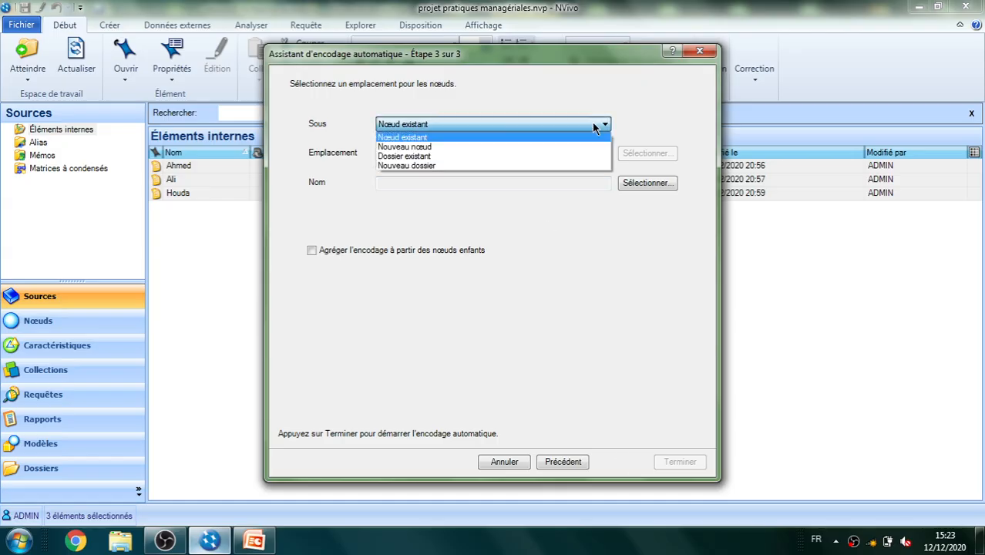
{"action": "key", "text": "Down"}
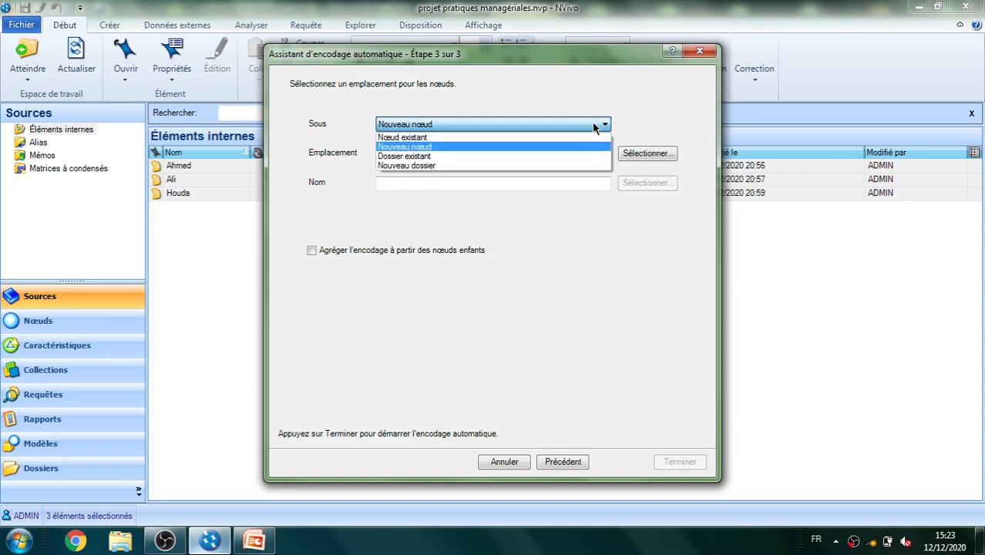
{"action": "left_click", "coordinate": [465, 146]}
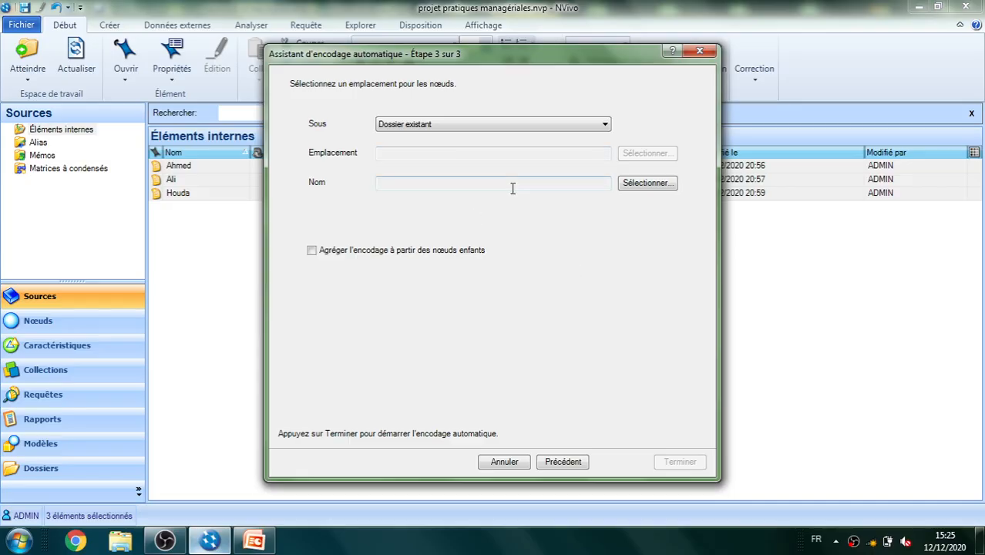
{"action": "left_click", "coordinate": [593, 125]}
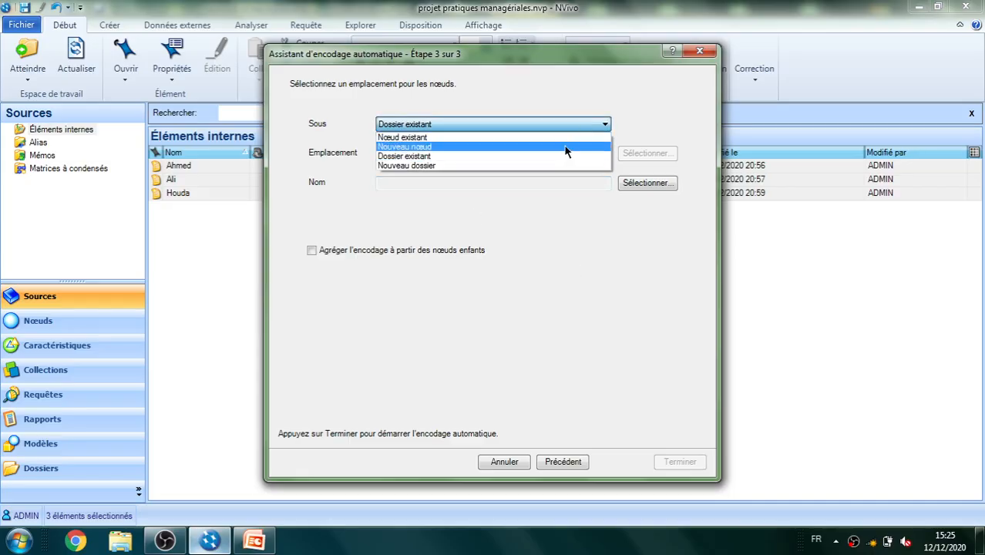
{"action": "left_click", "coordinate": [563, 147]}
{"action": "left_click", "coordinate": [530, 184]}
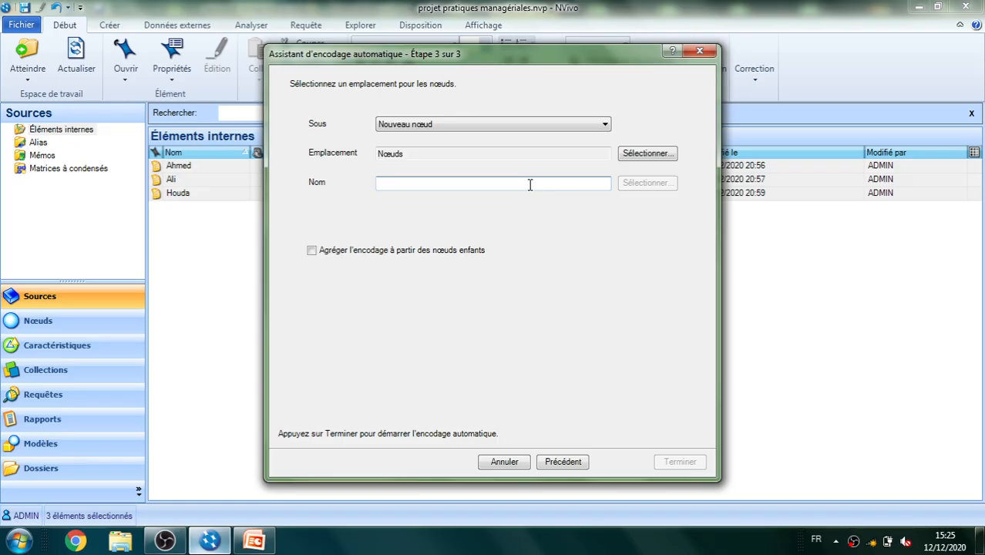
{"action": "type", "text": "E"}
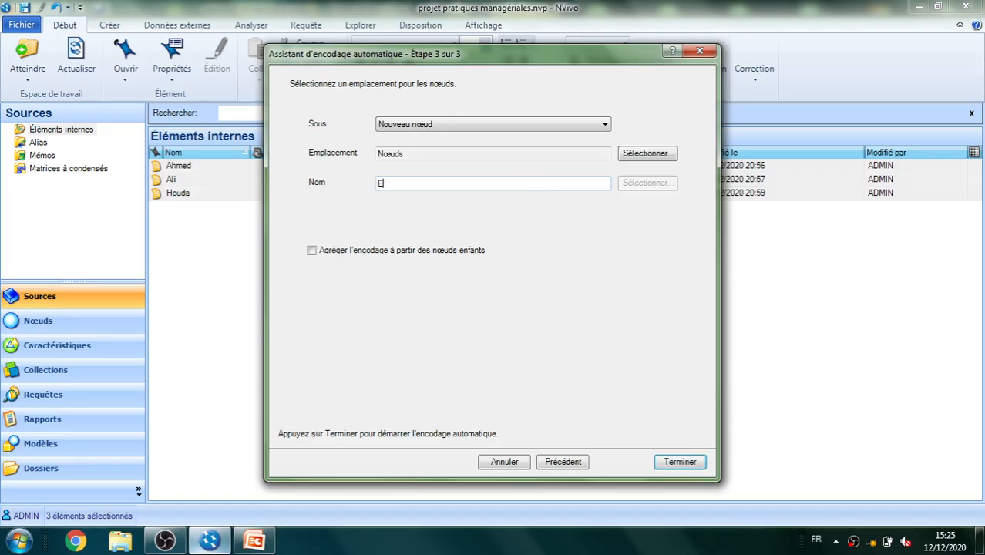
{"action": "type", "text": "ncodage automt"}
{"action": "type", "text": "ique"}
{"action": "left_click", "coordinate": [433, 183]}
{"action": "type", "text": "a"}
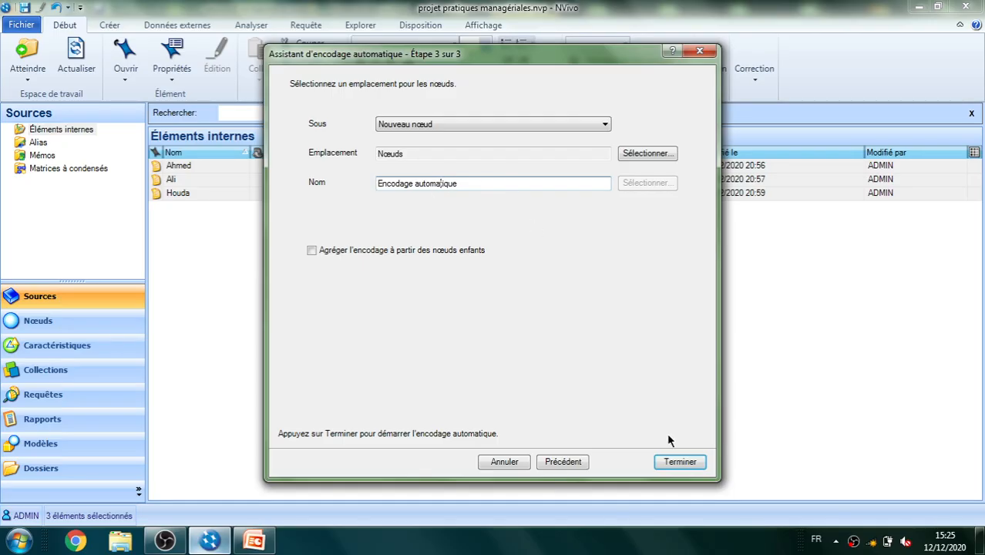
{"action": "left_click", "coordinate": [669, 462]}
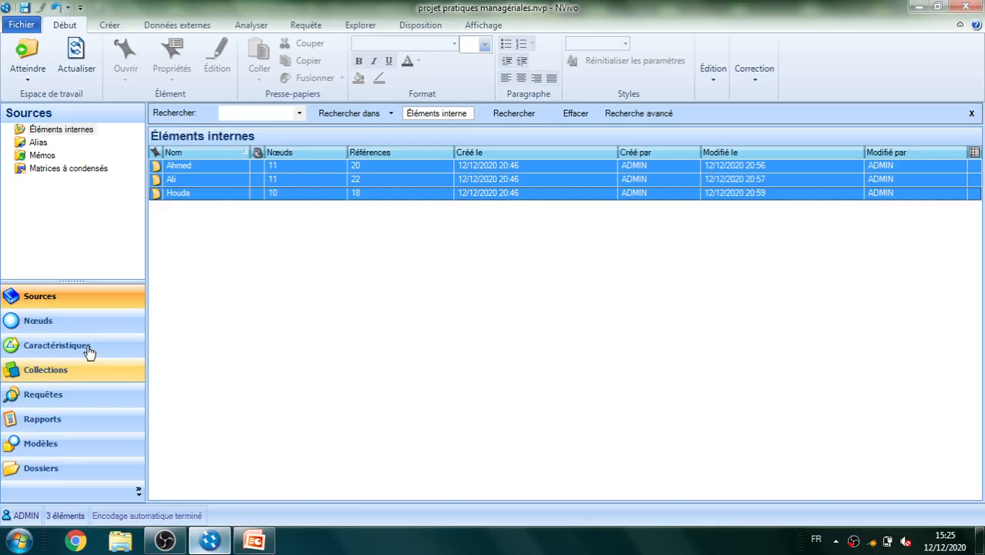
Expand the "Encodage automatique" node and open its child node "Comment se passent vos relations avec vos…" to examine its coding
{"action": "left_click", "coordinate": [38, 323]}
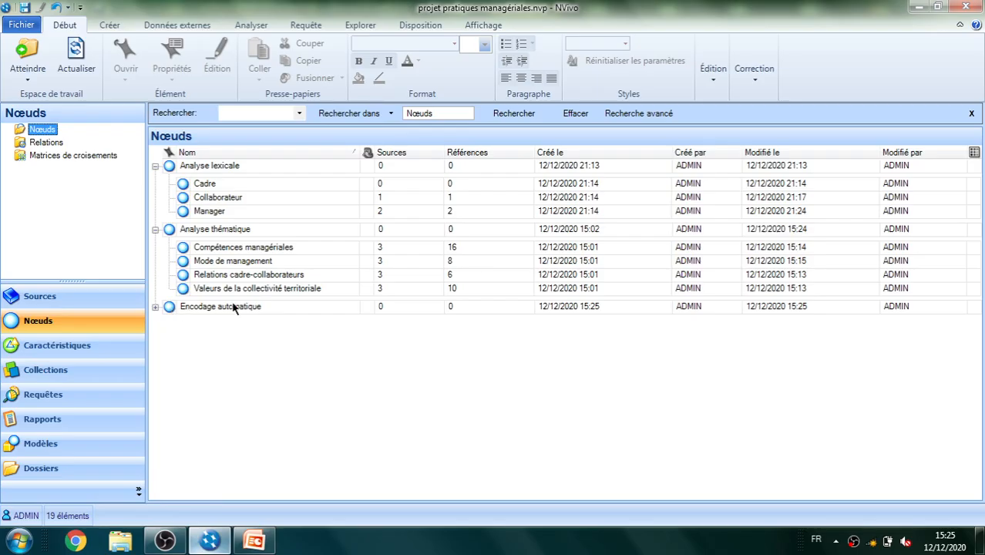
{"action": "left_click", "coordinate": [155, 308]}
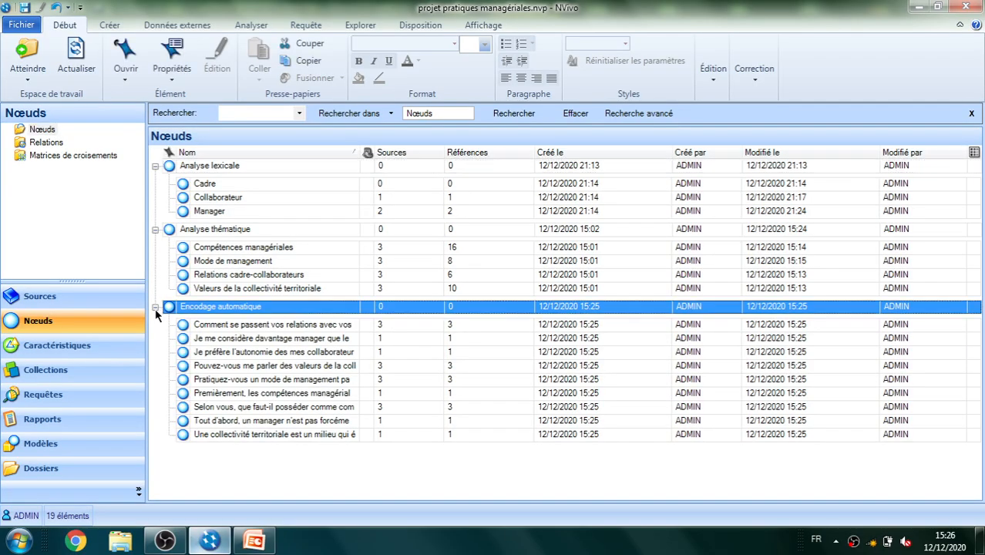
{"action": "left_click", "coordinate": [221, 331]}
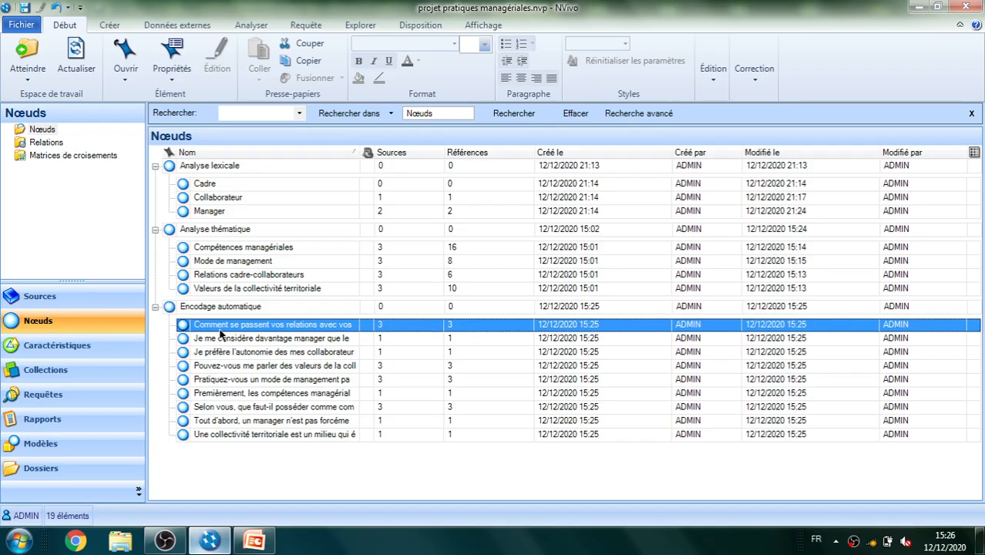
{"action": "double_click", "coordinate": [221, 331]}
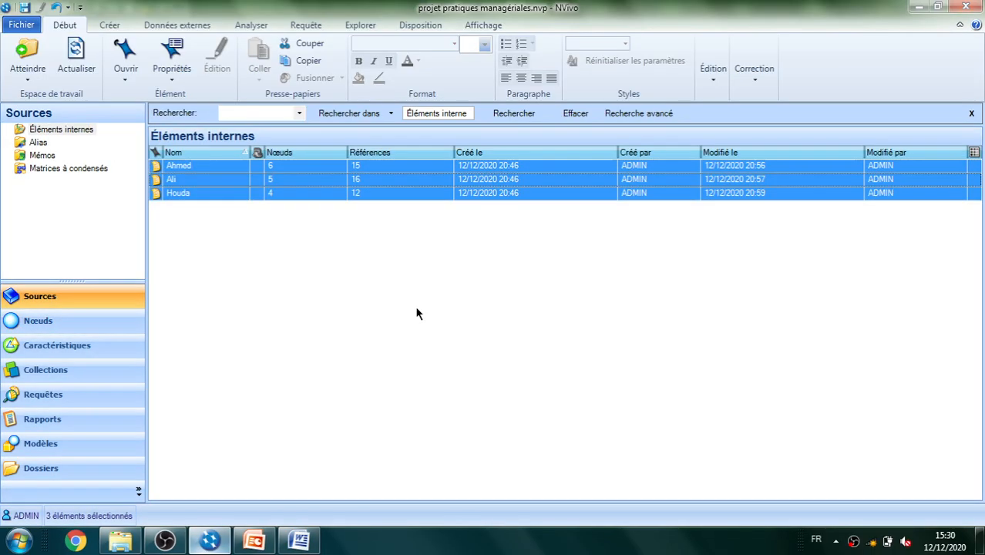
Set up automatic coding of the three selected sources by source structure, this time coding by paragraph
{"action": "right_click", "coordinate": [226, 197]}
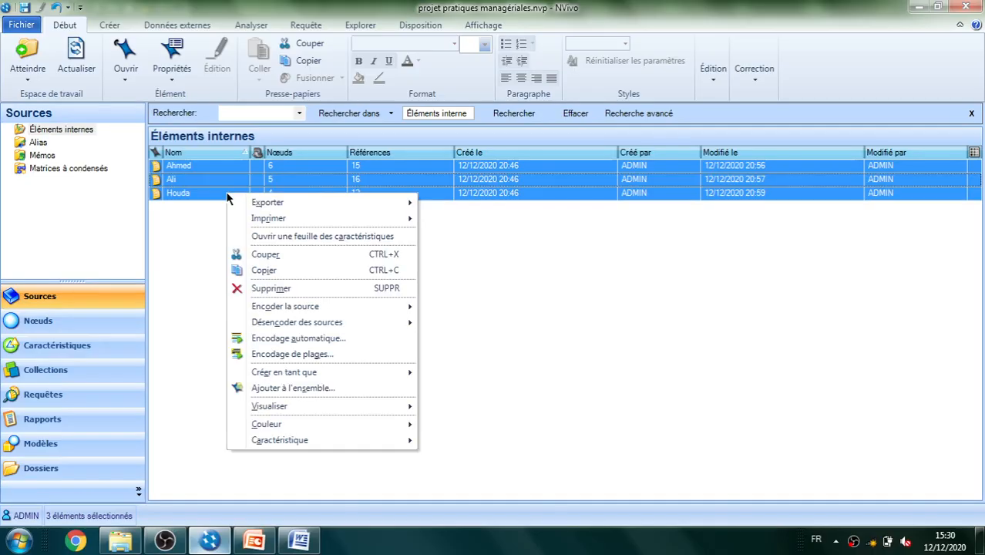
{"action": "left_click", "coordinate": [298, 339]}
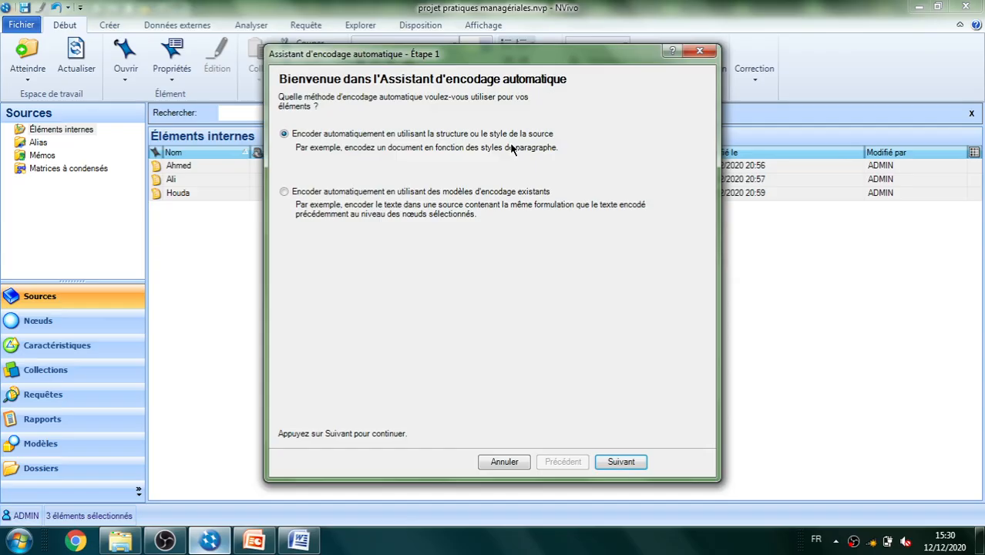
{"action": "left_click", "coordinate": [618, 463]}
{"action": "left_click", "coordinate": [316, 156]}
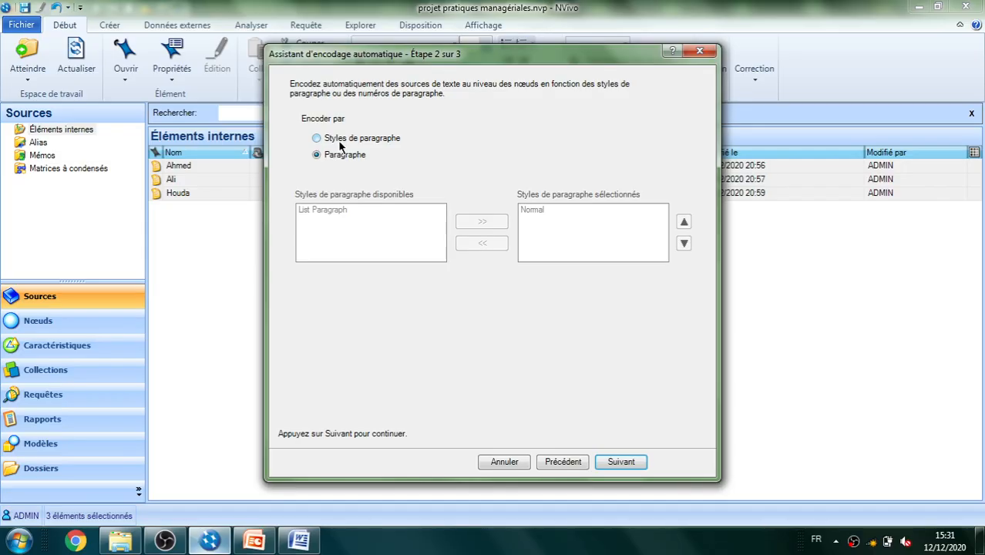
{"action": "left_click", "coordinate": [625, 461]}
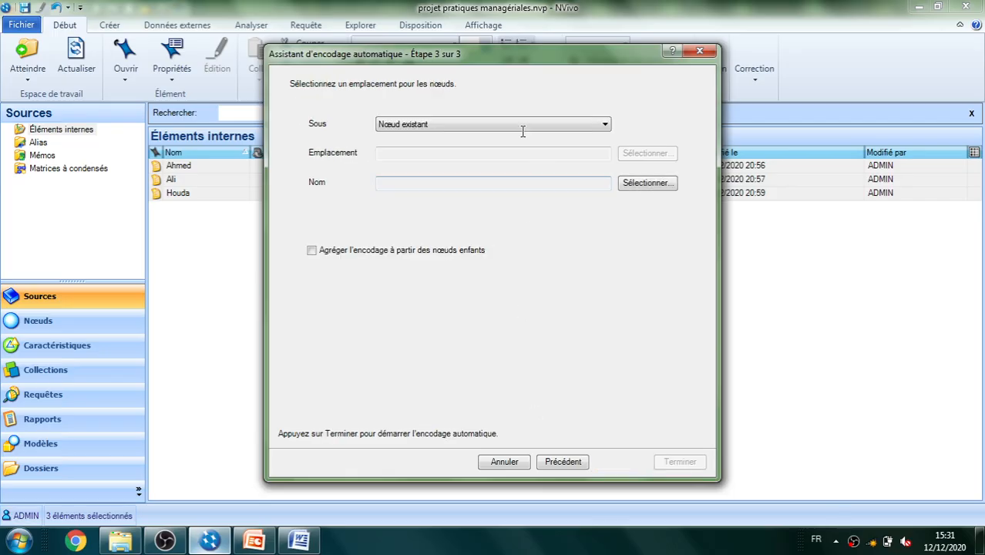
Store the results under a new node named "Encodage automatique" in Nœuds and run the automatic coding
{"action": "left_click", "coordinate": [520, 126]}
{"action": "left_click", "coordinate": [477, 147]}
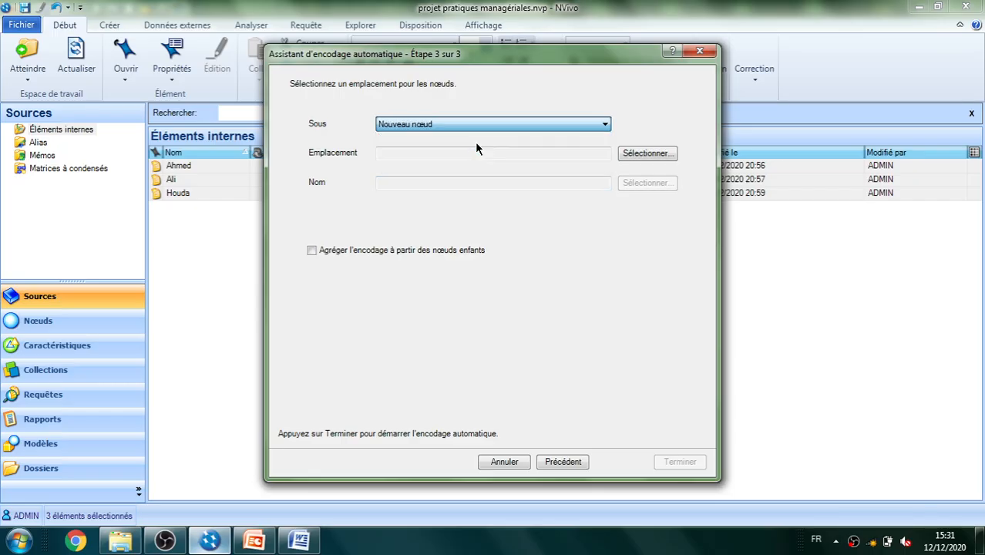
{"action": "left_click", "coordinate": [441, 183]}
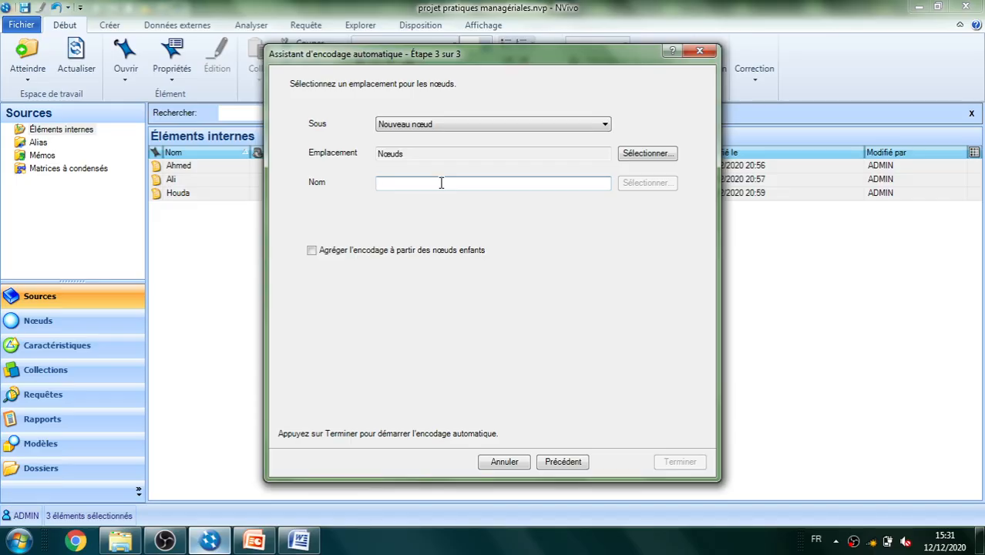
{"action": "type", "text": "Enc"}
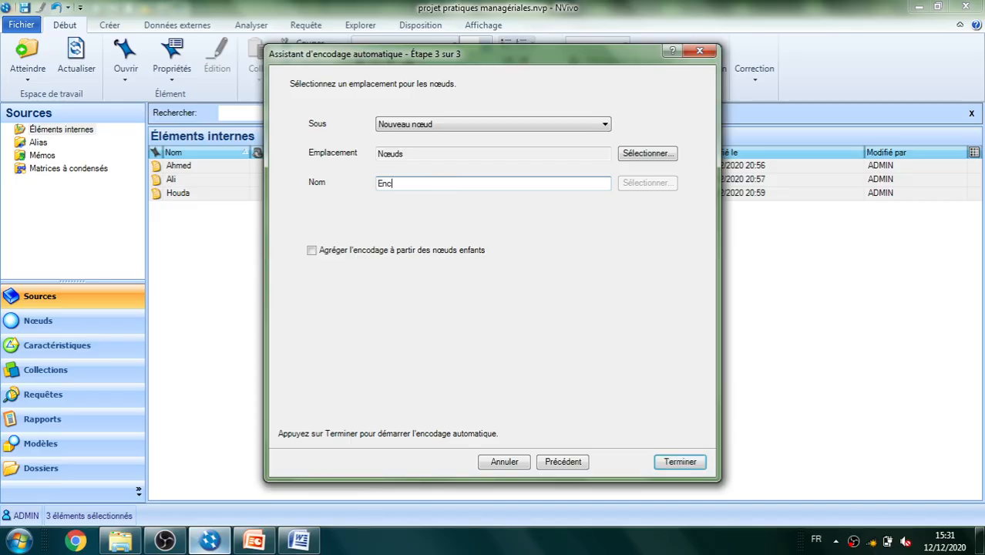
{"action": "type", "text": "odage automatique"}
{"action": "left_click", "coordinate": [678, 461]}
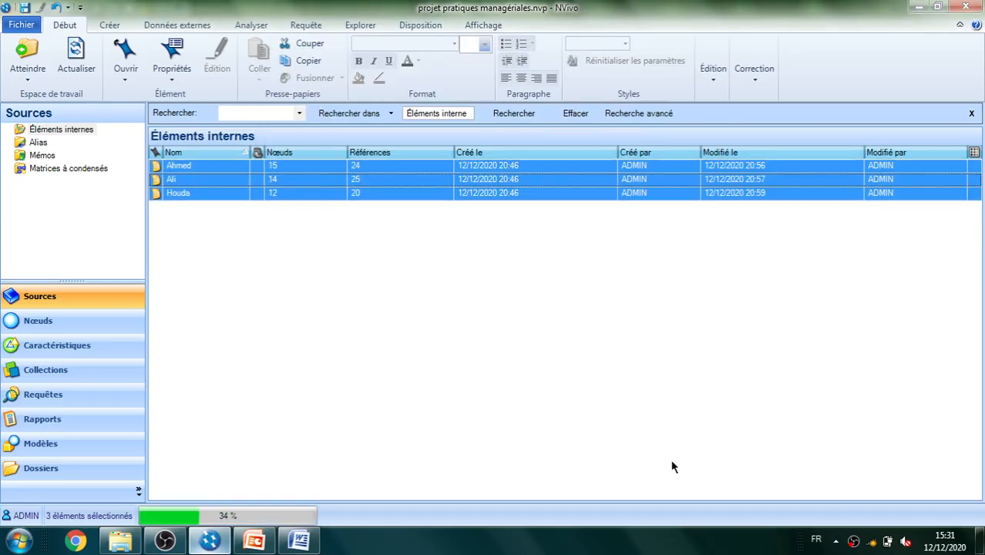
Expand the "Encodage automatique" node in Nœuds and examine the passages coded at its child nodes 1 and 2
{"action": "left_click", "coordinate": [39, 321]}
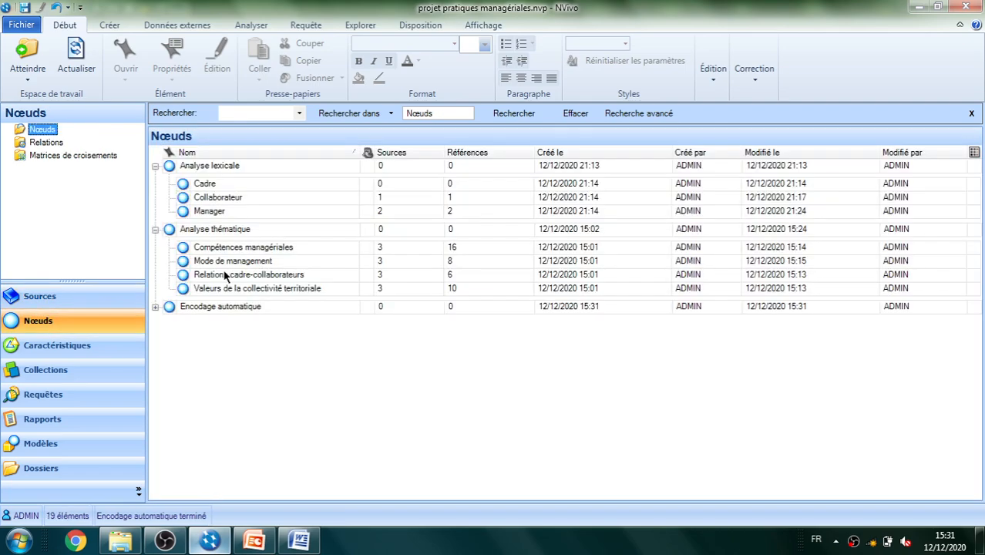
{"action": "left_click", "coordinate": [155, 307]}
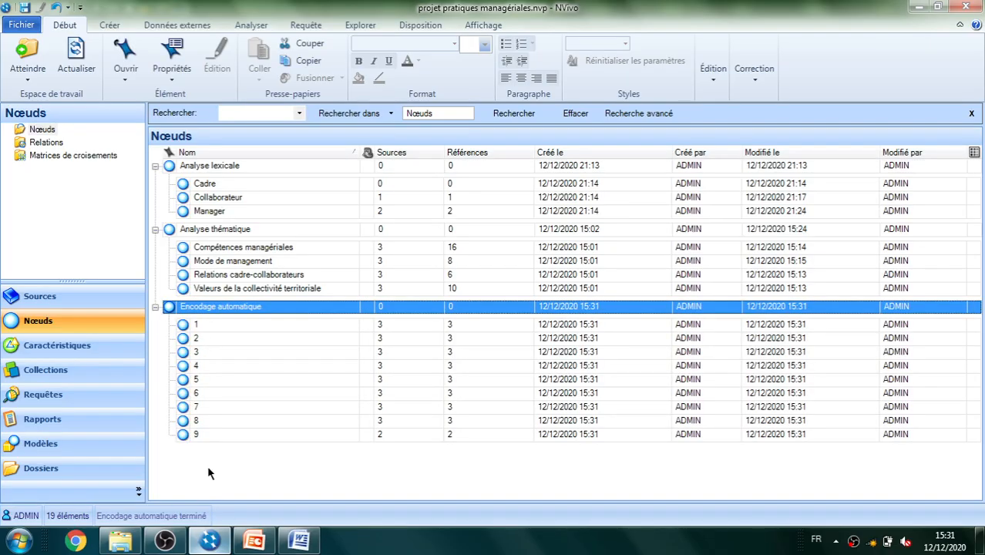
{"action": "double_click", "coordinate": [198, 330]}
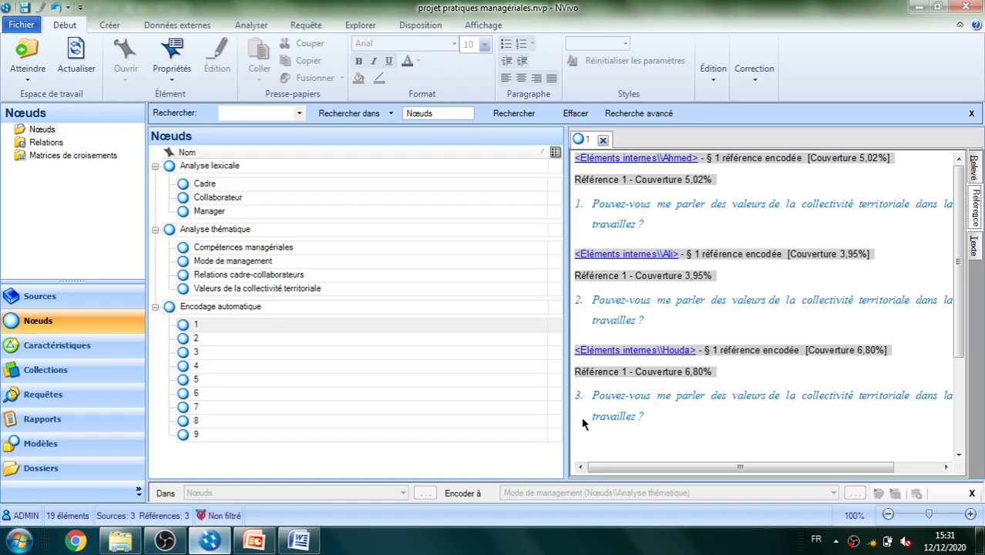
{"action": "left_click", "coordinate": [198, 340]}
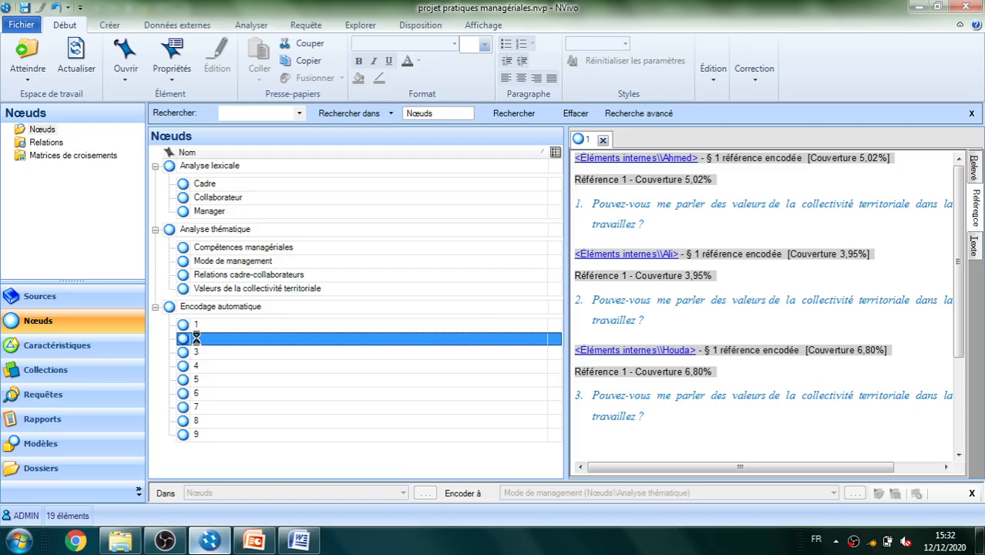
{"action": "double_click", "coordinate": [197, 342]}
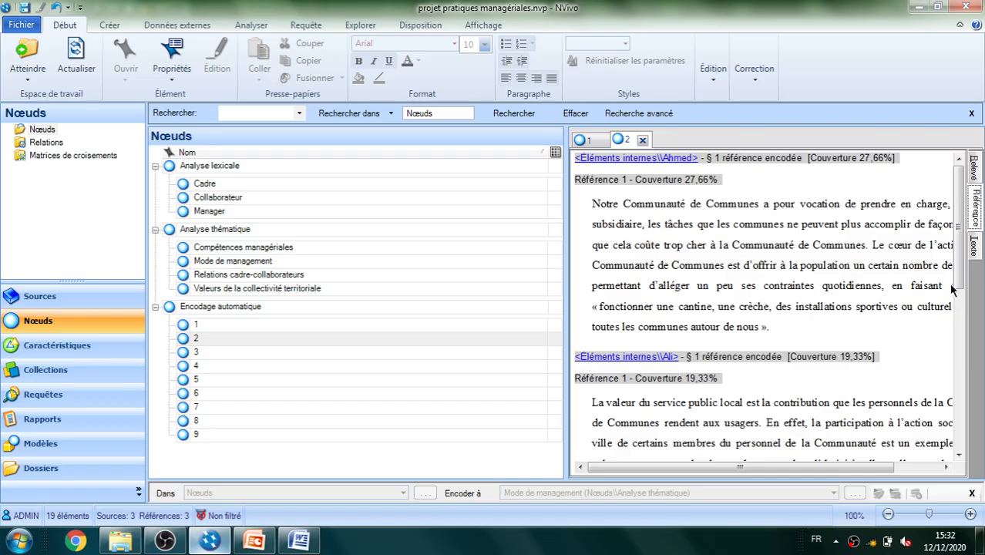
{"action": "scroll", "coordinate": [956, 290], "scroll_direction": "down", "scroll_amount": 2}
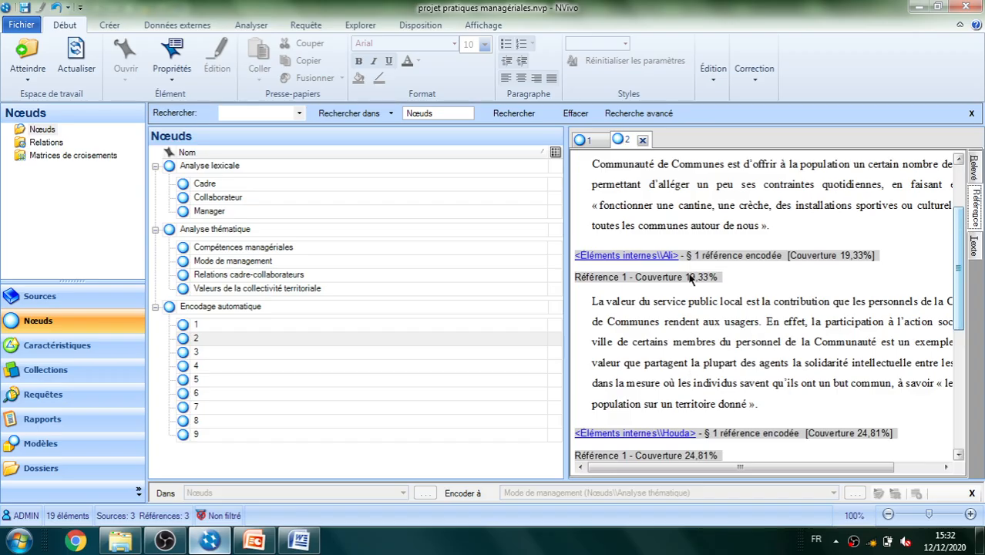
{"action": "left_click_drag", "start_coordinate": [964, 312], "coordinate": [963, 424]}
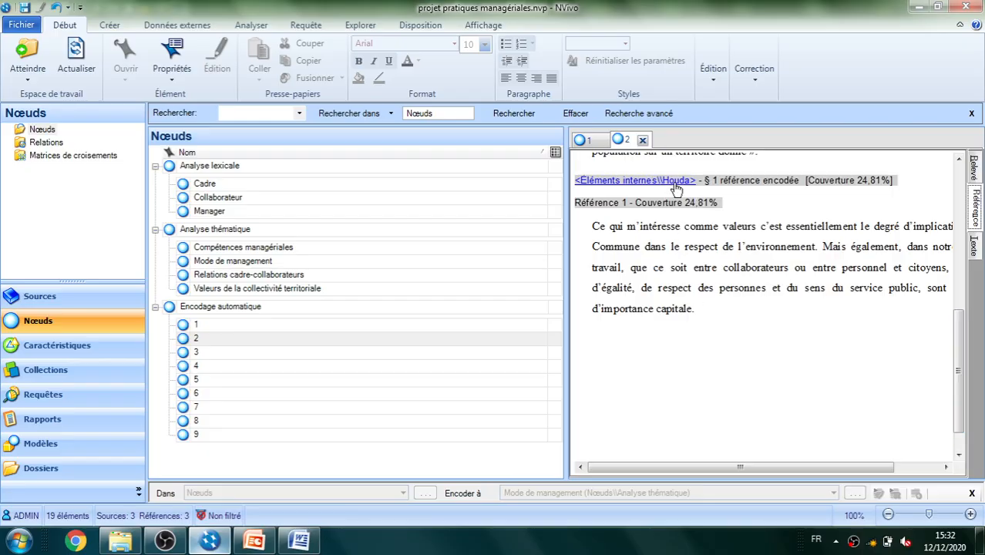
Open child nodes 3 and 4 of "Encodage automatique" and read through the references coded in each source
{"action": "left_click", "coordinate": [198, 354]}
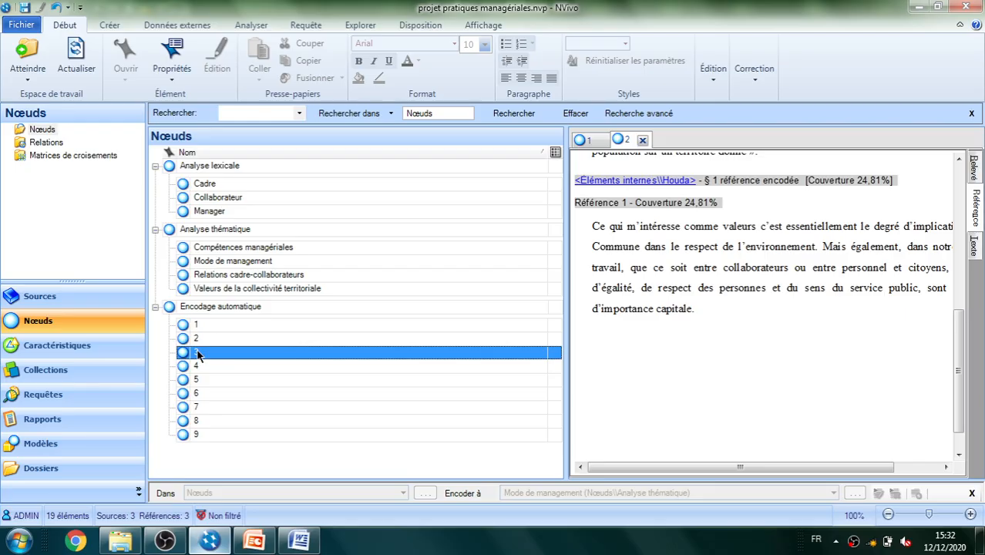
{"action": "double_click", "coordinate": [198, 355]}
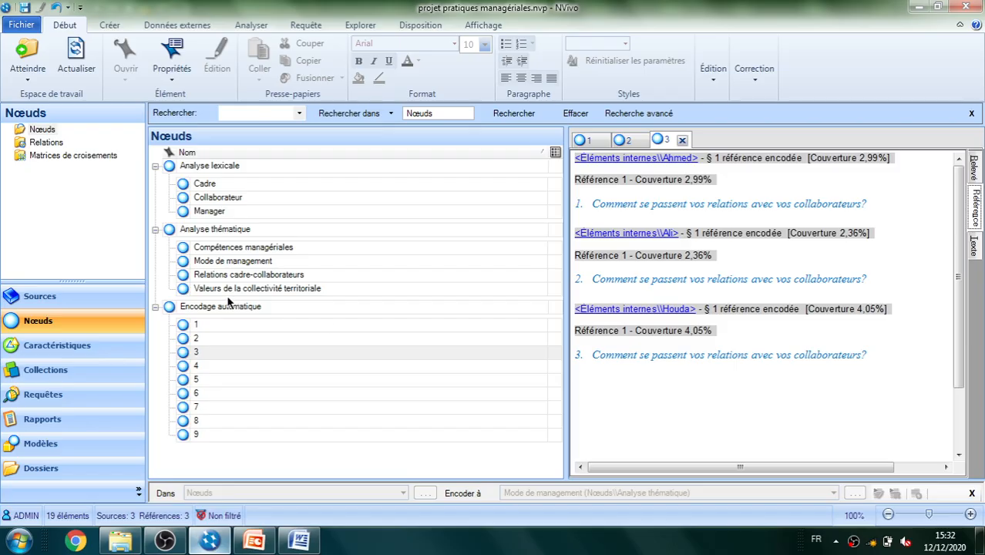
{"action": "left_click", "coordinate": [197, 367]}
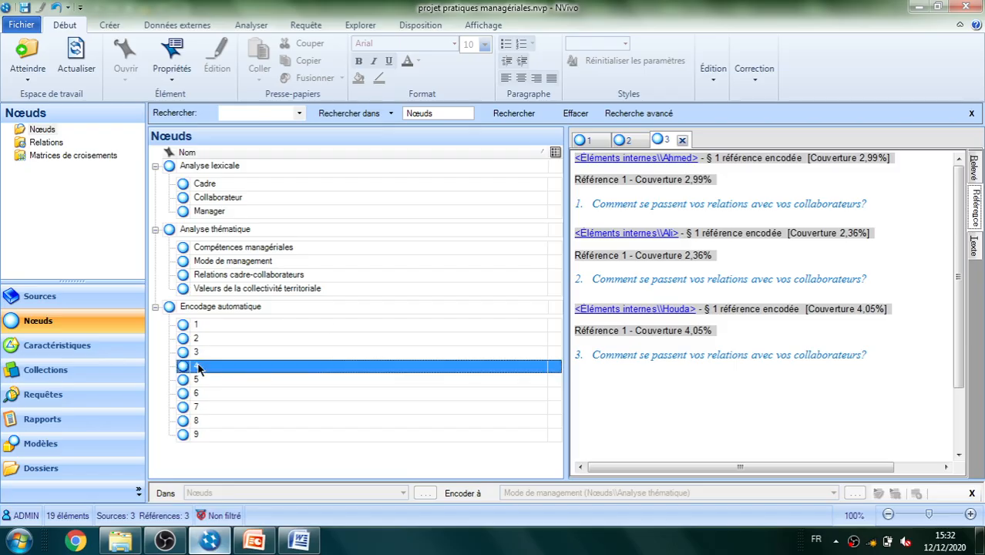
{"action": "double_click", "coordinate": [198, 368]}
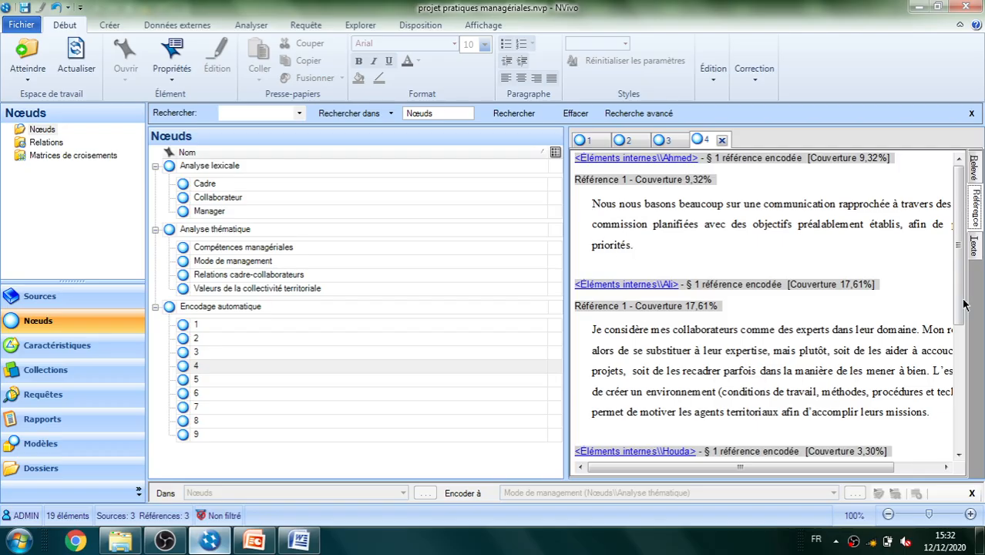
{"action": "left_click_drag", "start_coordinate": [963, 283], "coordinate": [969, 349]}
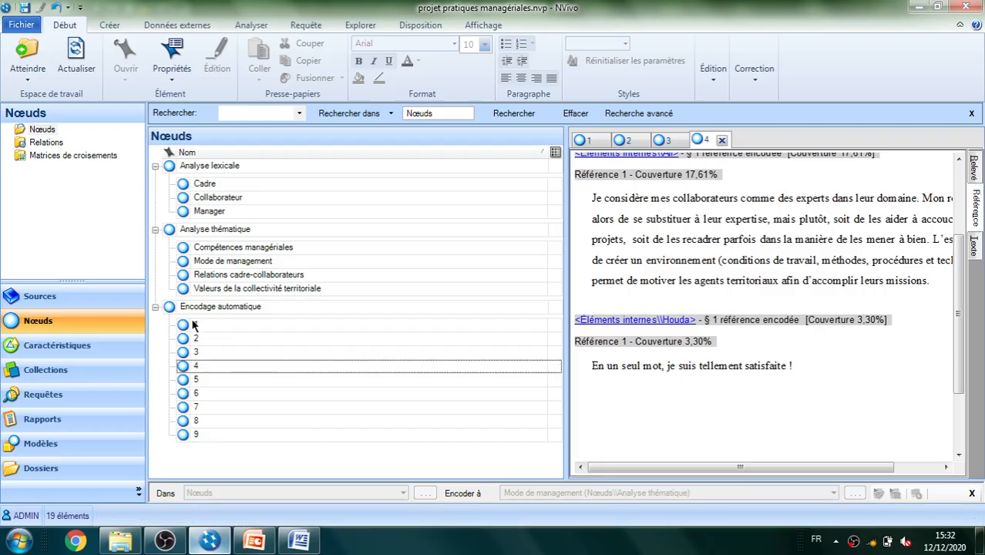
Select nodes 2, 4, 6 and 8 together under "Encodage automatique", finishing with only "Compétences managériales" selected
{"action": "left_click", "coordinate": [201, 341]}
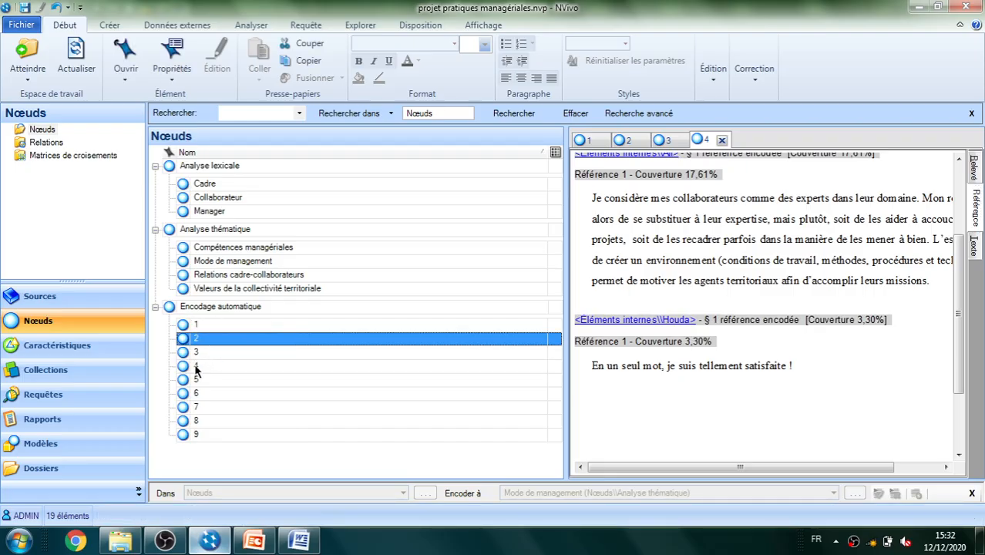
{"action": "left_click", "coordinate": [210, 370], "text": "ctrl"}
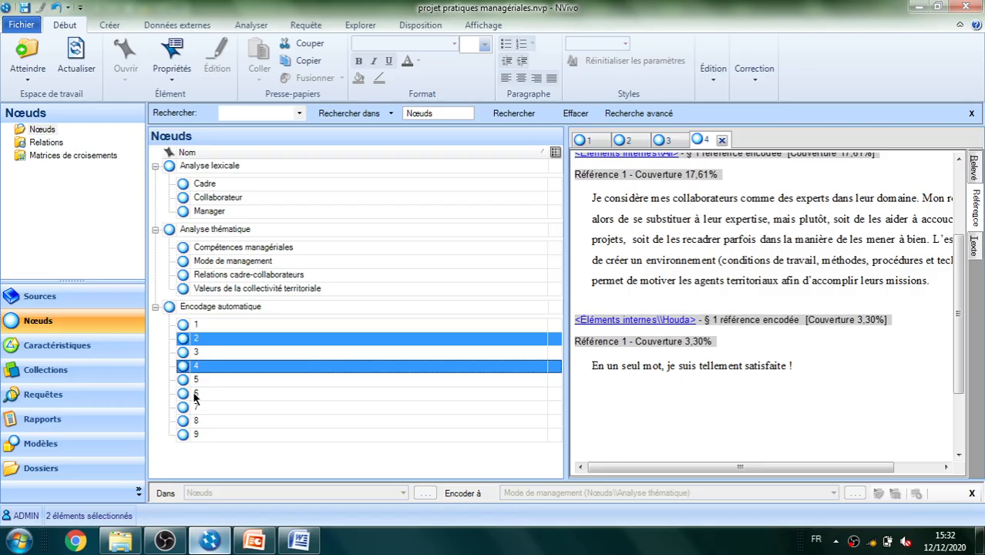
{"action": "left_click", "coordinate": [195, 395], "text": "ctrl"}
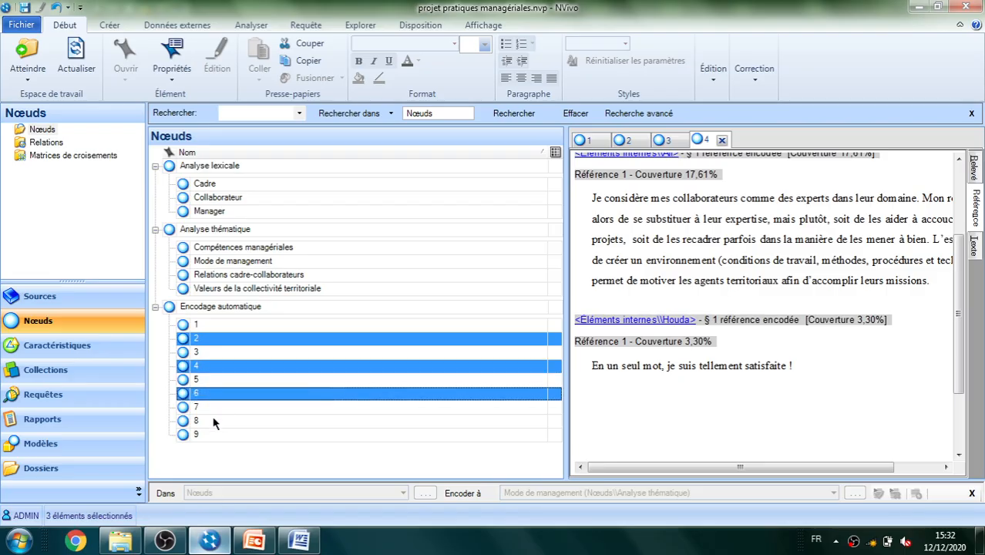
{"action": "left_click", "coordinate": [198, 423], "text": "ctrl"}
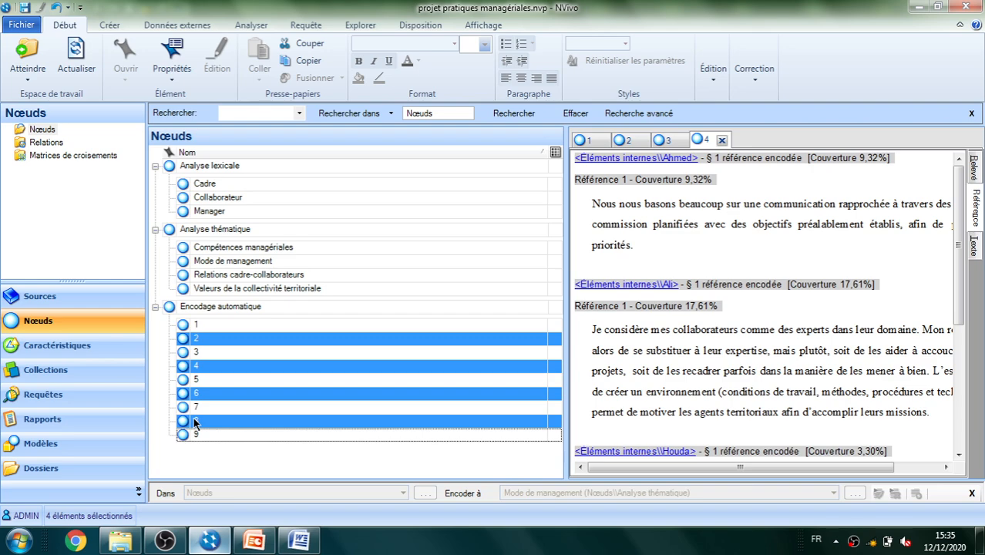
{"action": "left_click", "coordinate": [242, 251]}
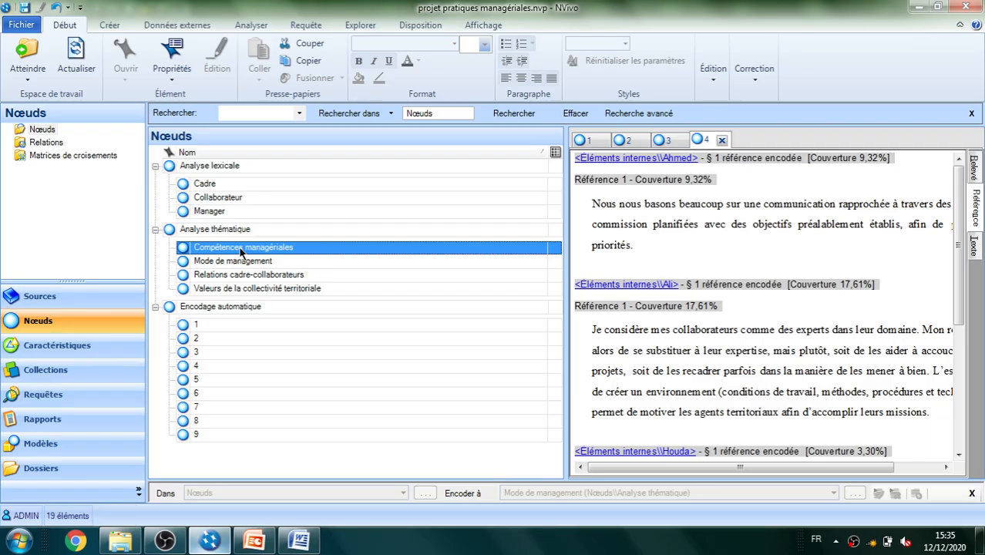
Collapse "Encodage automatique" and create case nodes from all three interview sources in Éléments internes, placed in Nœuds
{"action": "left_click", "coordinate": [155, 307]}
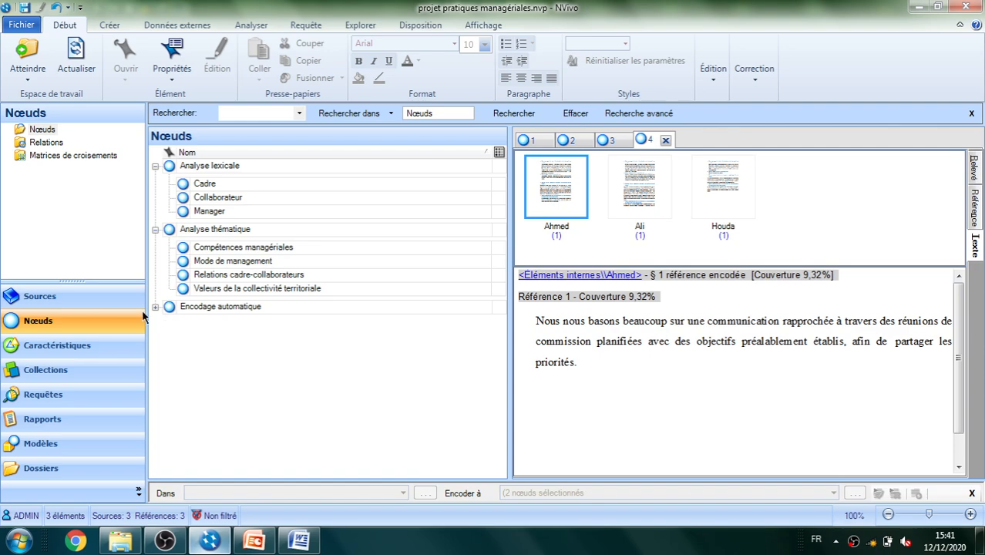
{"action": "left_click", "coordinate": [41, 300]}
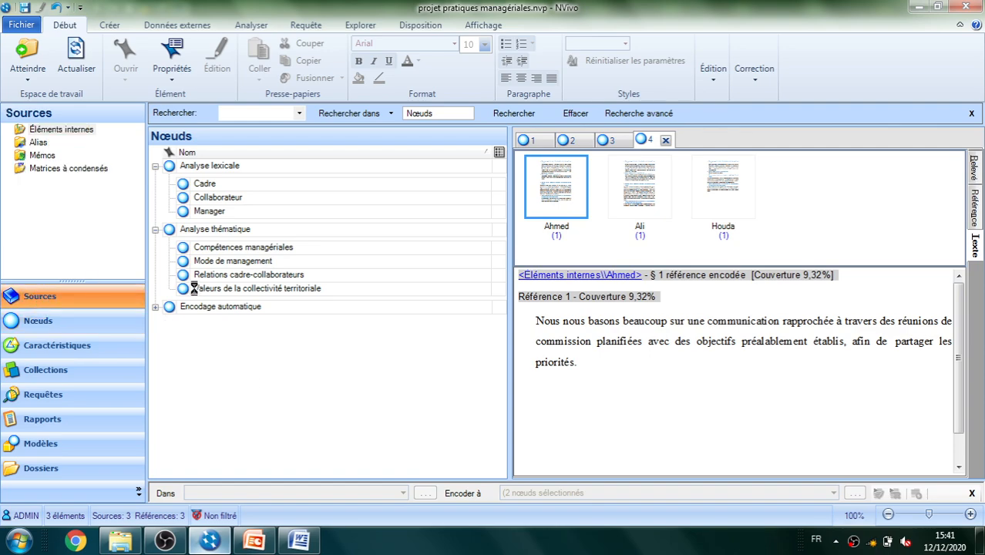
{"action": "left_click", "coordinate": [220, 194]}
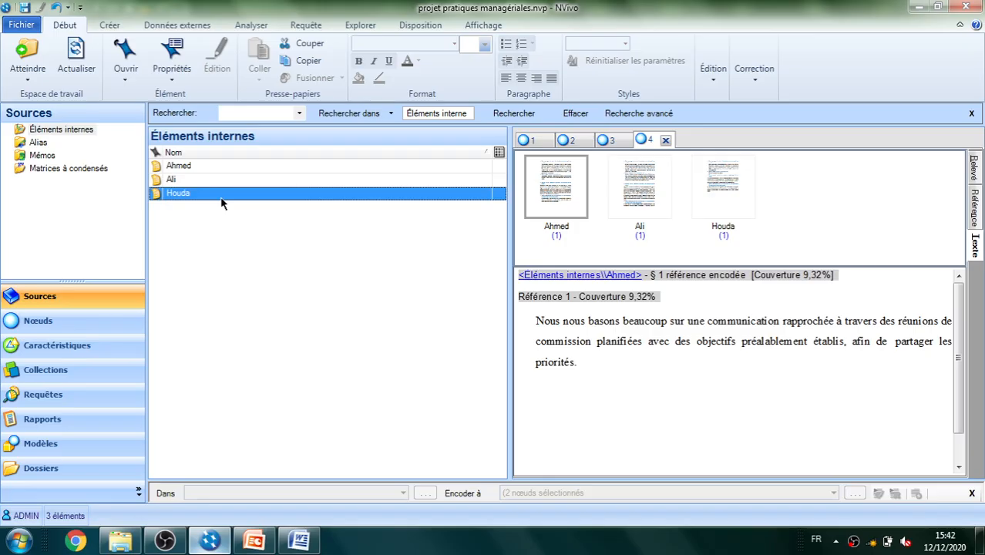
{"action": "key", "text": "ctrl+a"}
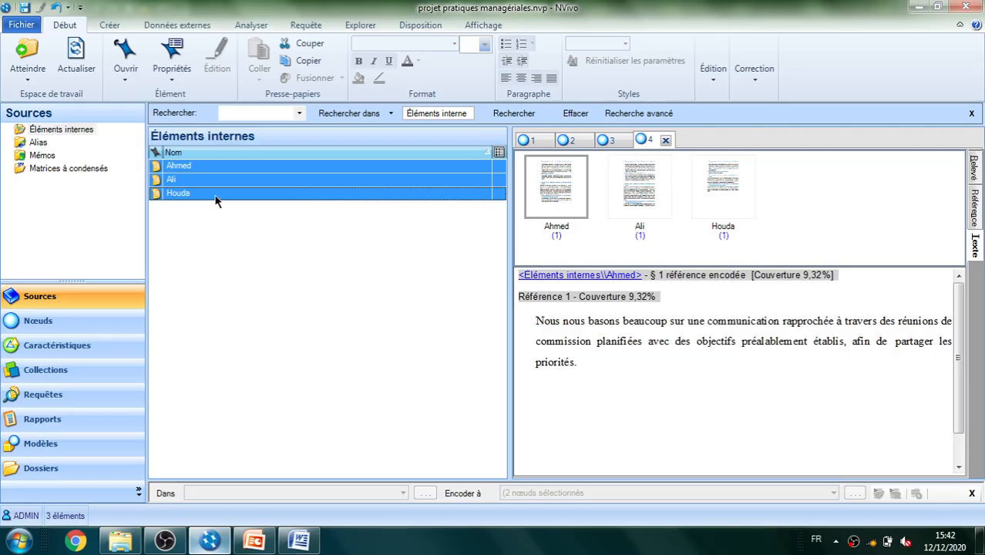
{"action": "right_click", "coordinate": [216, 200]}
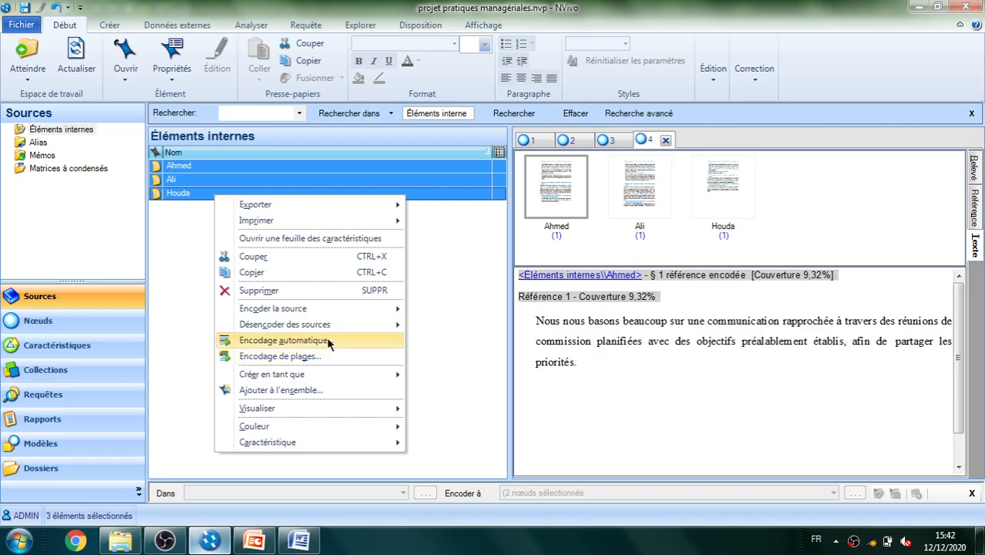
{"action": "mouse_move", "coordinate": [326, 378]}
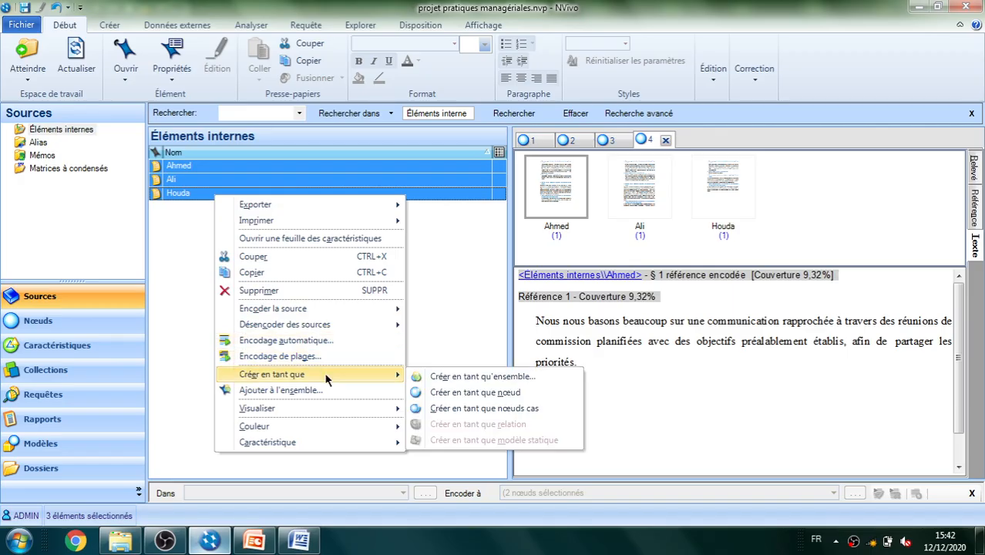
{"action": "left_click", "coordinate": [461, 409]}
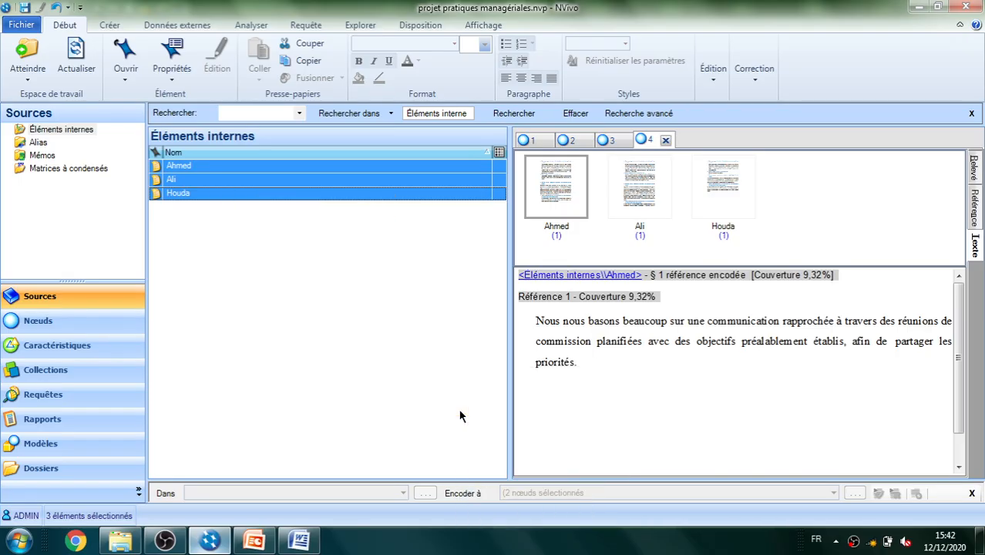
{"action": "left_click", "coordinate": [515, 395]}
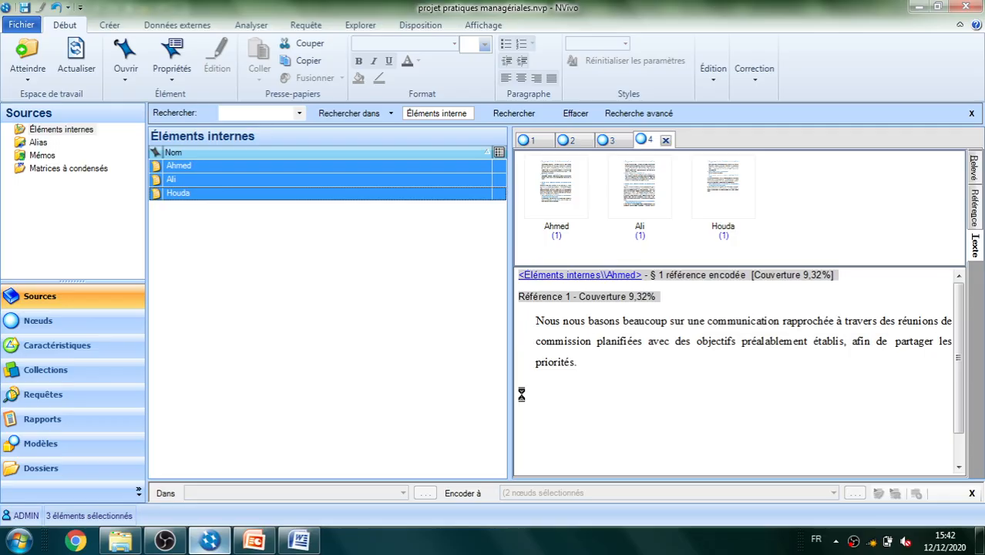
Create a new top-level node named "Noeud de cas" in Nœuds alongside the three interviewee case nodes
{"action": "left_click", "coordinate": [37, 321]}
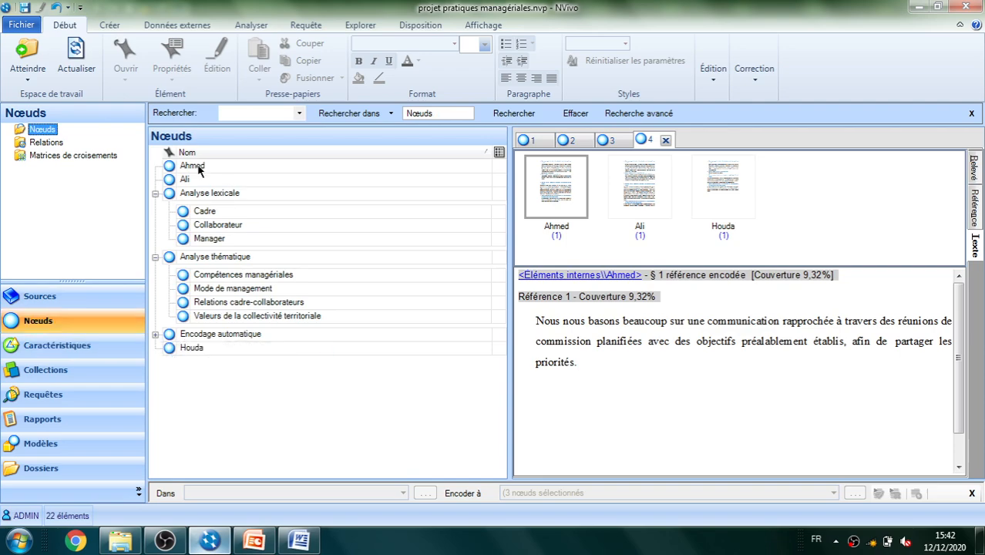
{"action": "left_click", "coordinate": [198, 166]}
{"action": "left_click", "coordinate": [187, 184]}
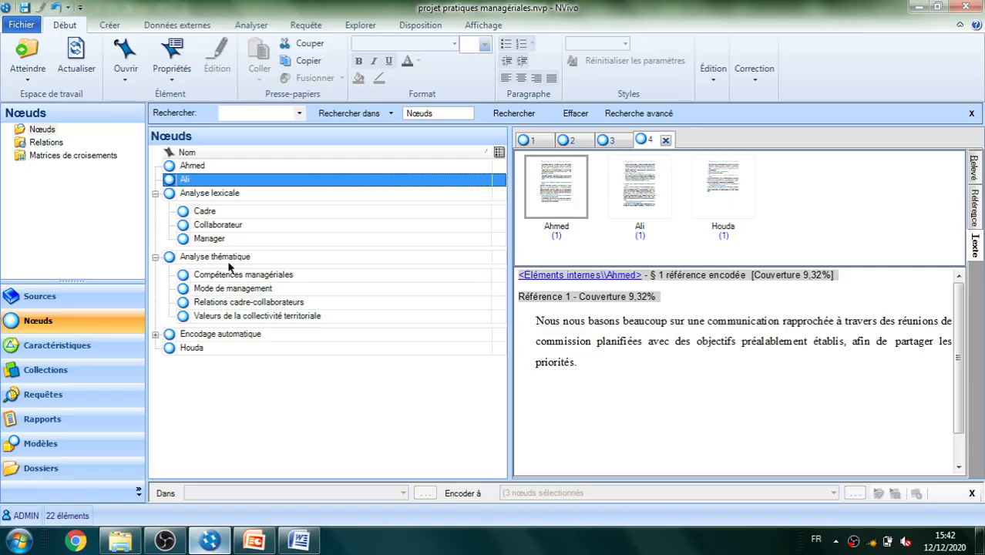
{"action": "left_click", "coordinate": [191, 348]}
{"action": "left_click", "coordinate": [181, 390]}
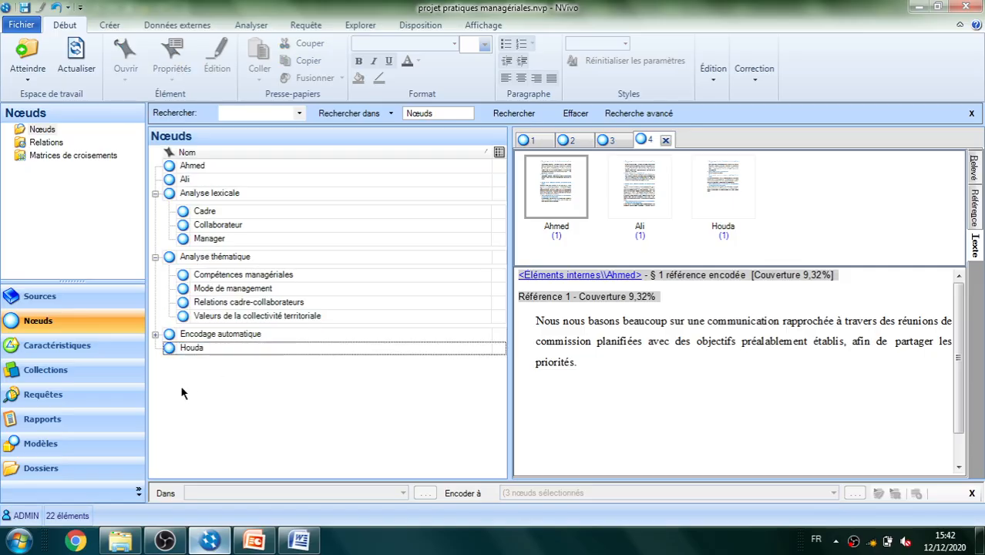
{"action": "right_click", "coordinate": [182, 389]}
{"action": "left_click", "coordinate": [215, 382]}
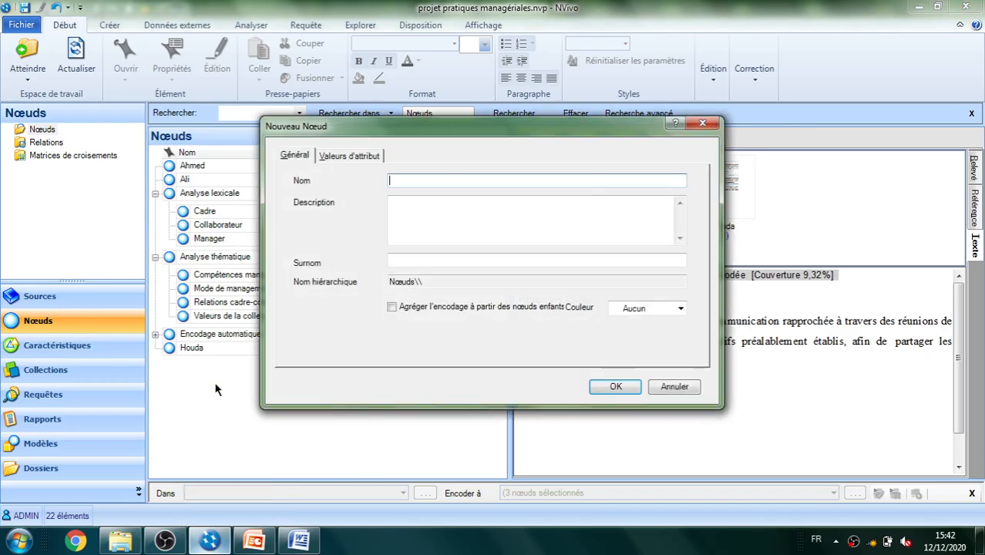
{"action": "type", "text": "Noeud de cas"}
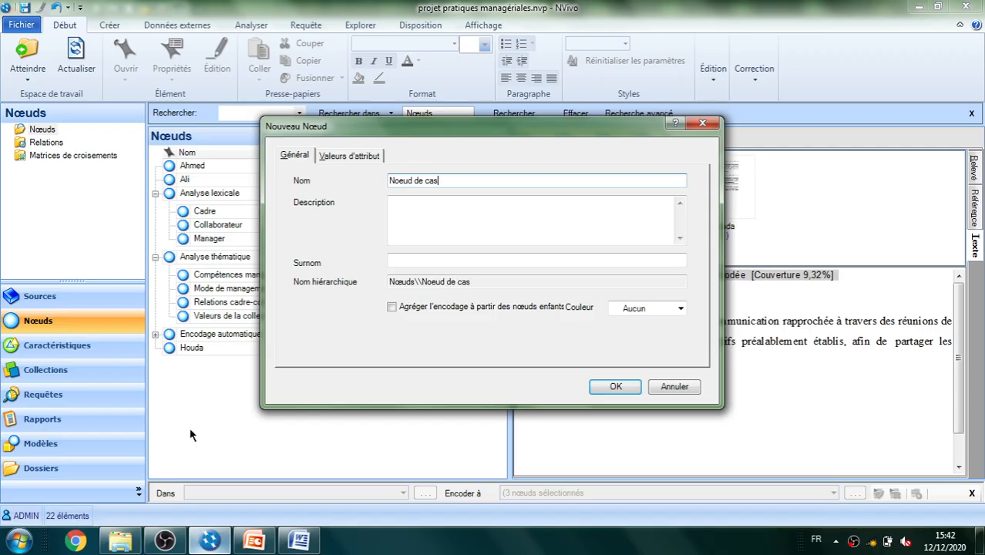
{"action": "left_click", "coordinate": [612, 388]}
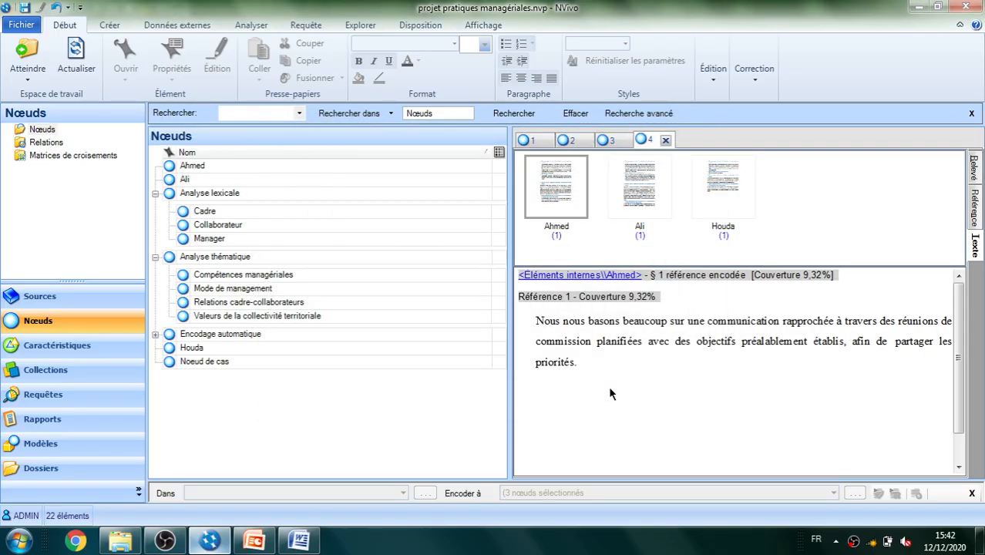
Move the three interviewee case nodes together under the "Noeud de cas" node
{"action": "left_click", "coordinate": [202, 351]}
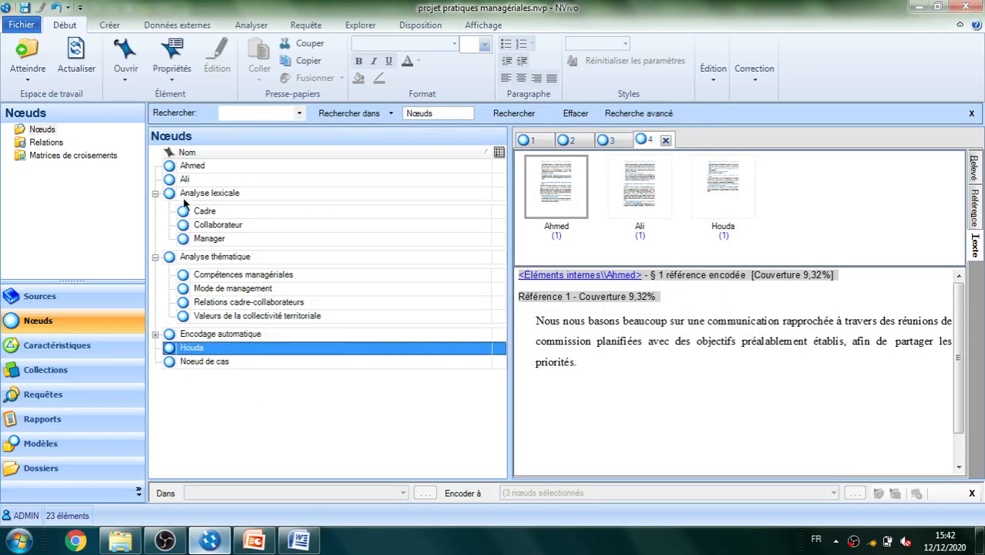
{"action": "left_click", "coordinate": [181, 166], "text": "ctrl"}
{"action": "left_click", "coordinate": [180, 179], "text": "ctrl"}
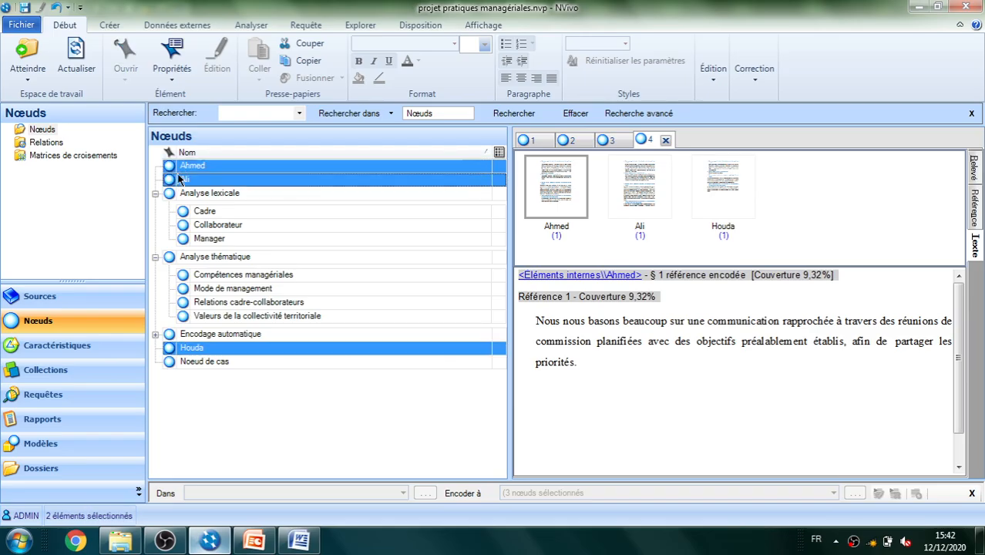
{"action": "left_click", "coordinate": [212, 363], "text": "ctrl"}
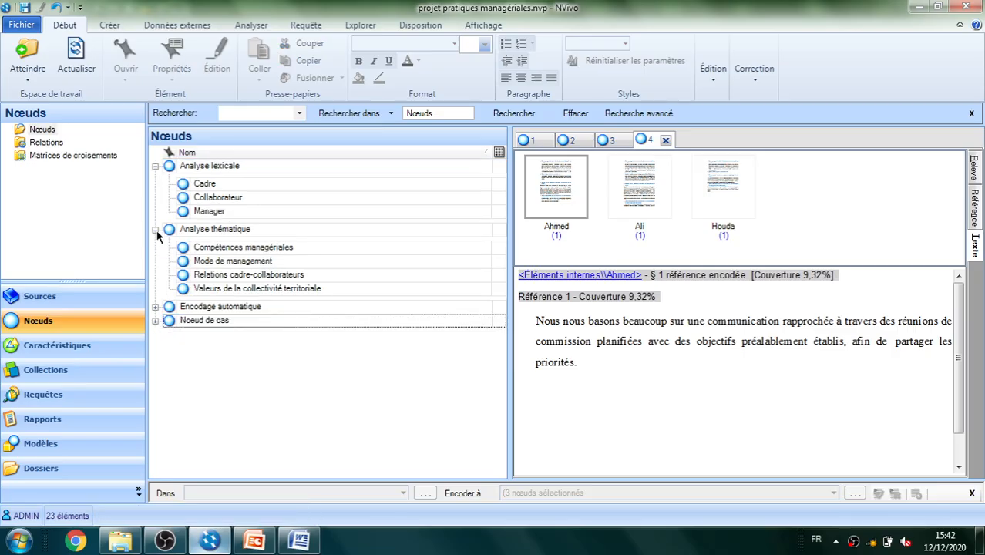
Collapse the "Analyse thématique" and "Analyse lexicale" nodes so that only the top-level nodes are listed
{"action": "left_click", "coordinate": [155, 230]}
{"action": "left_click", "coordinate": [155, 166]}
{"action": "left_click", "coordinate": [218, 257]}
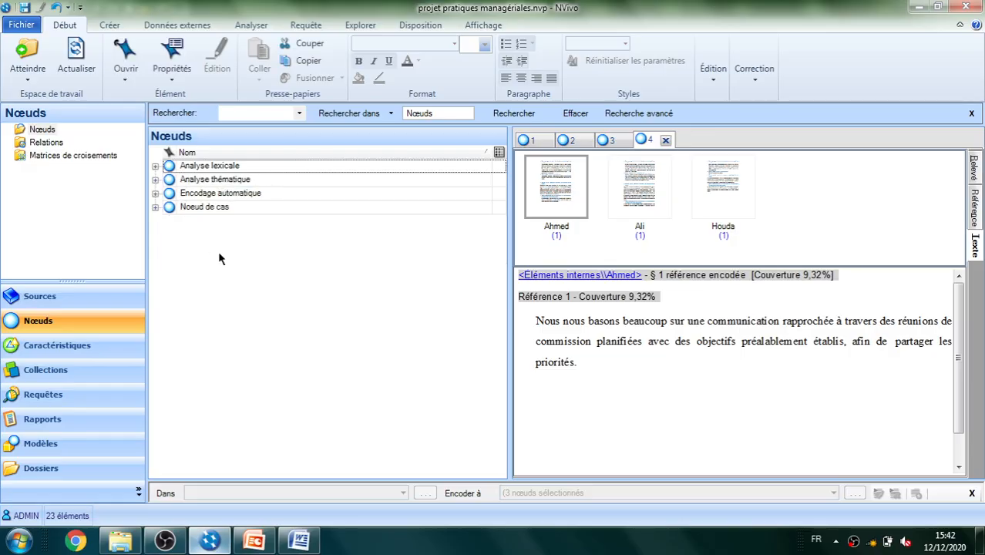
Check the child nodes under "Noeud de cas" and "Analyse thématique", leaving "Analyse thématique" collapsed
{"action": "left_click", "coordinate": [155, 208]}
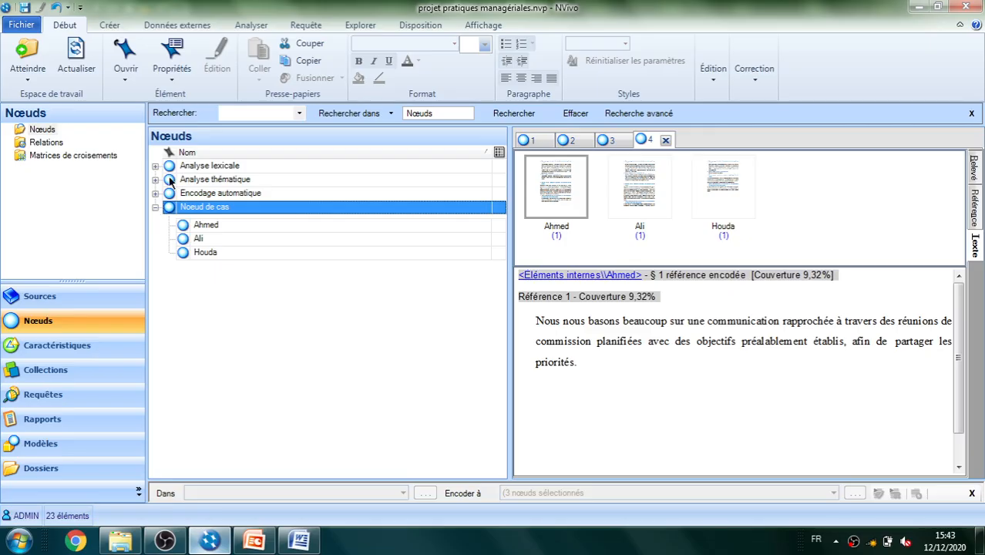
{"action": "left_click", "coordinate": [155, 179]}
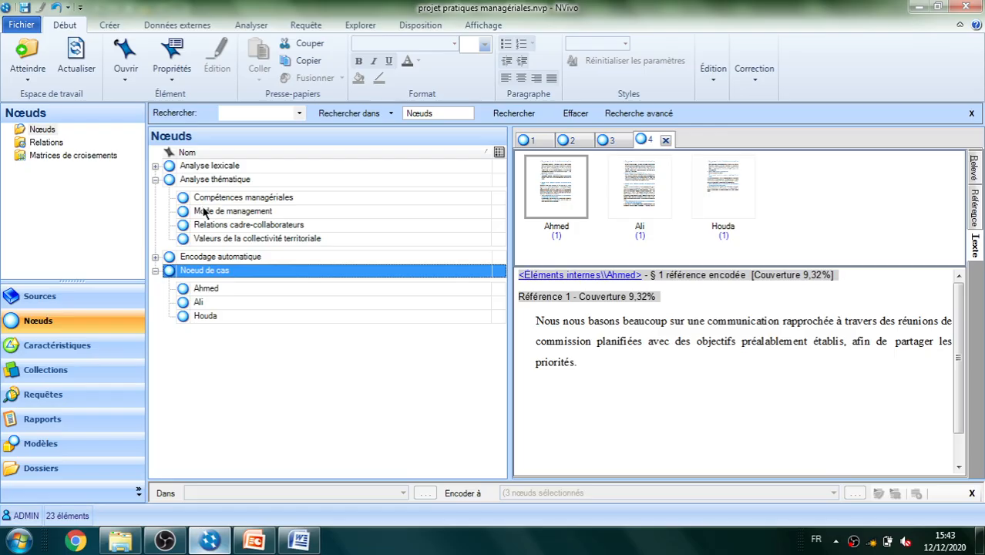
{"action": "left_click", "coordinate": [155, 181]}
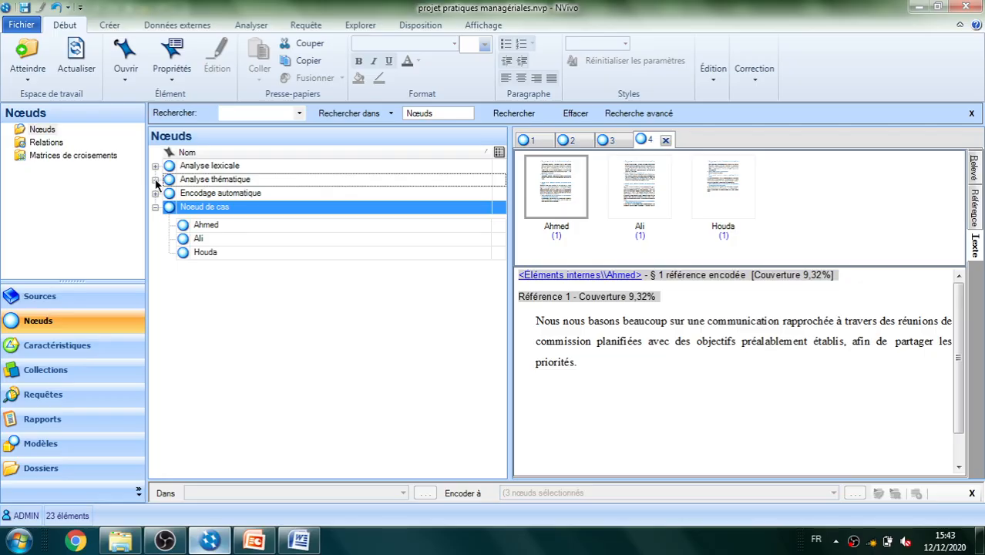
Start a new framework matrix in Matrices à condensés and name it "Matrice analyse thématique"
{"action": "left_click", "coordinate": [39, 299]}
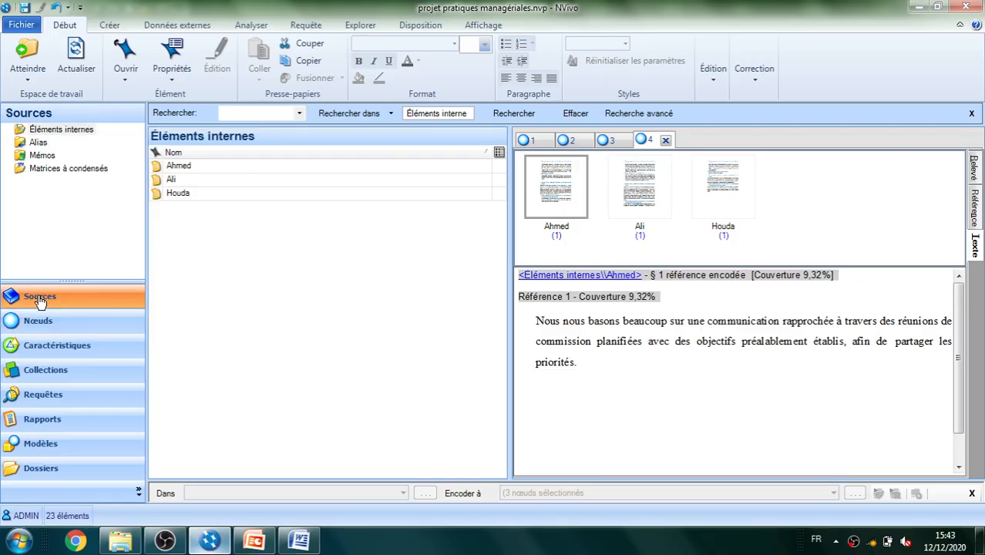
{"action": "left_click", "coordinate": [74, 169]}
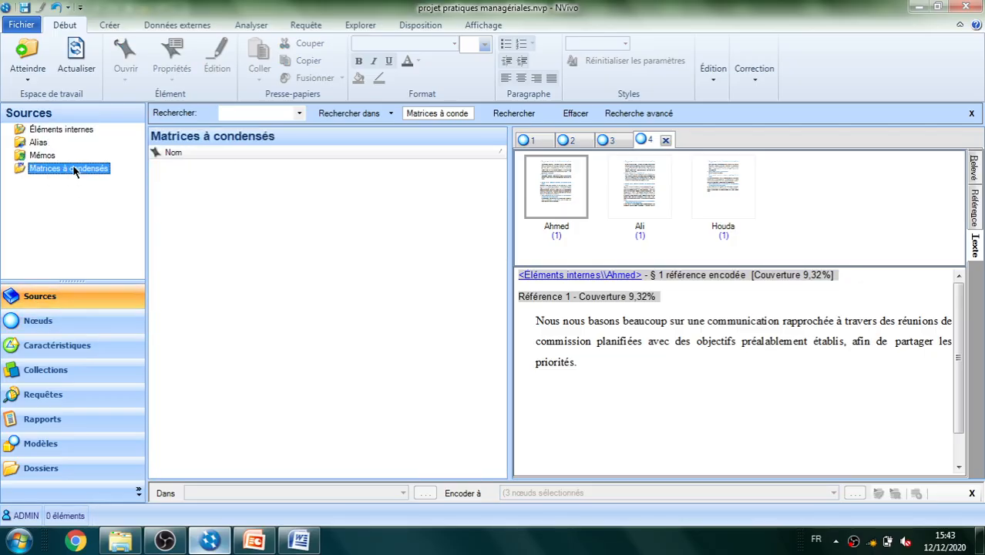
{"action": "right_click", "coordinate": [214, 247]}
{"action": "left_click", "coordinate": [245, 251]}
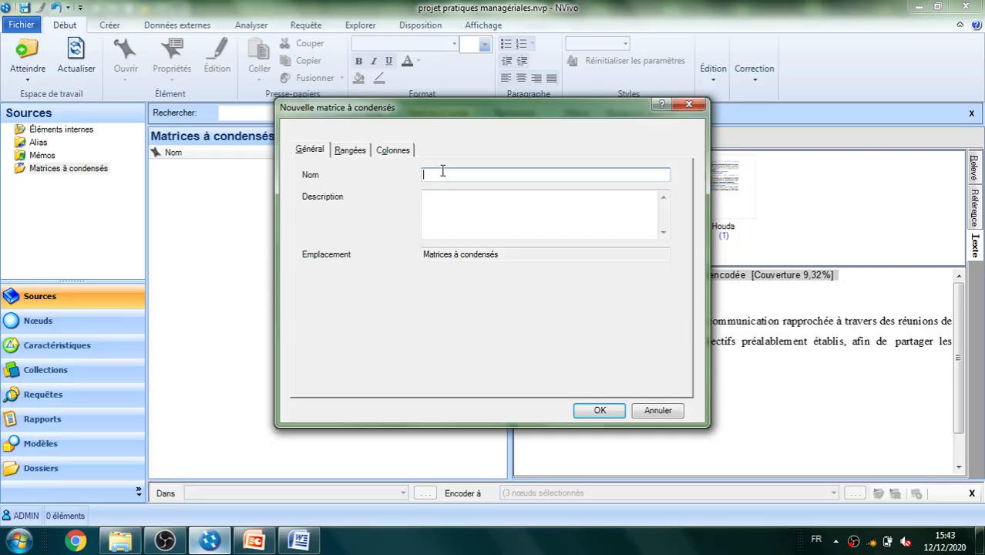
{"action": "type", "text": "Matrice analyse thématique"}
Set the matrix rows to the three interviewee case nodes under "Noeud de cas"
{"action": "left_click", "coordinate": [351, 151]}
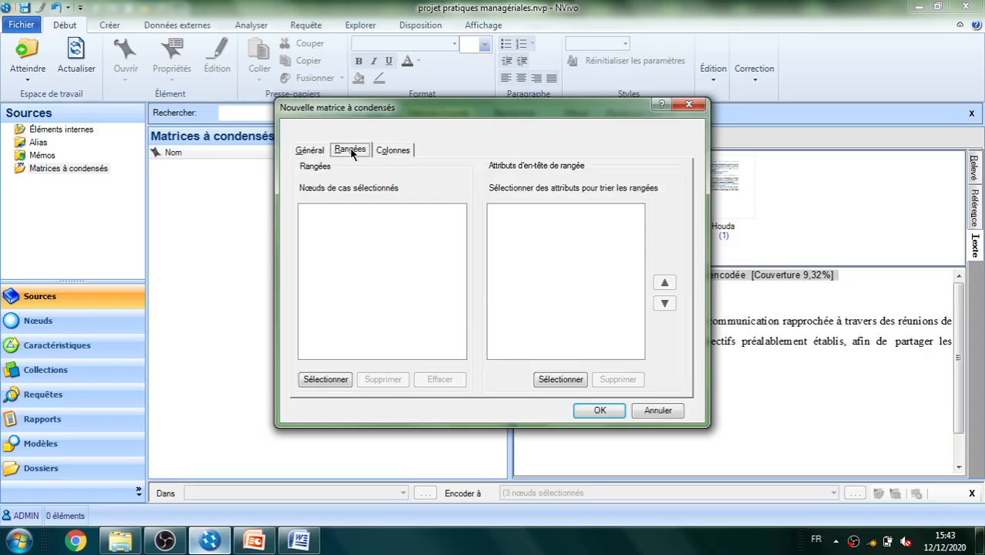
{"action": "left_click", "coordinate": [322, 379]}
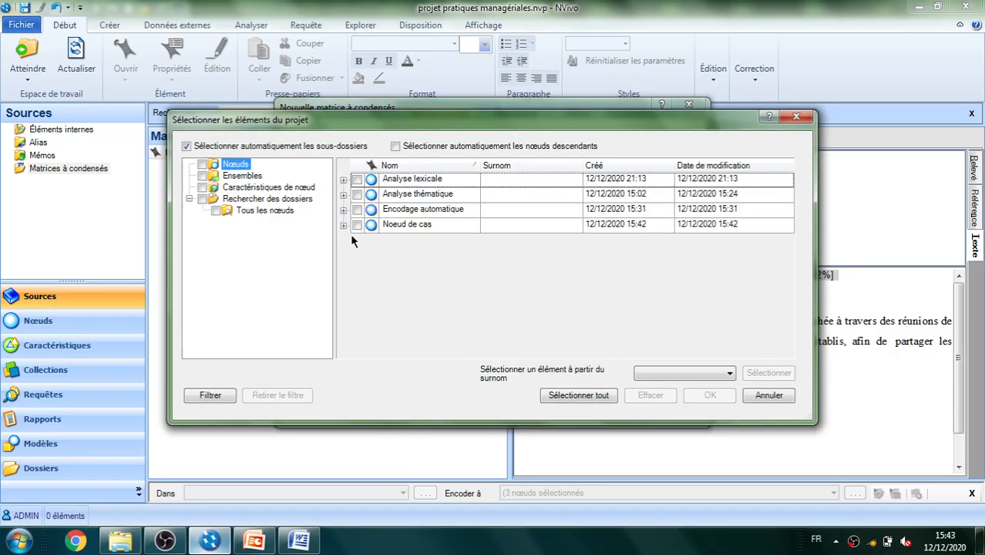
{"action": "left_click", "coordinate": [343, 225]}
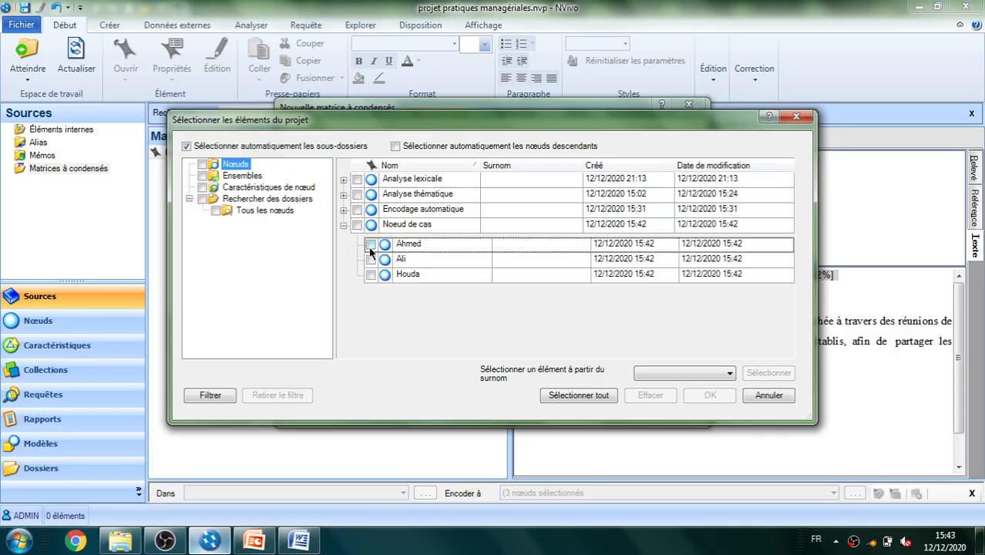
{"action": "left_click", "coordinate": [370, 244]}
{"action": "left_click", "coordinate": [371, 260]}
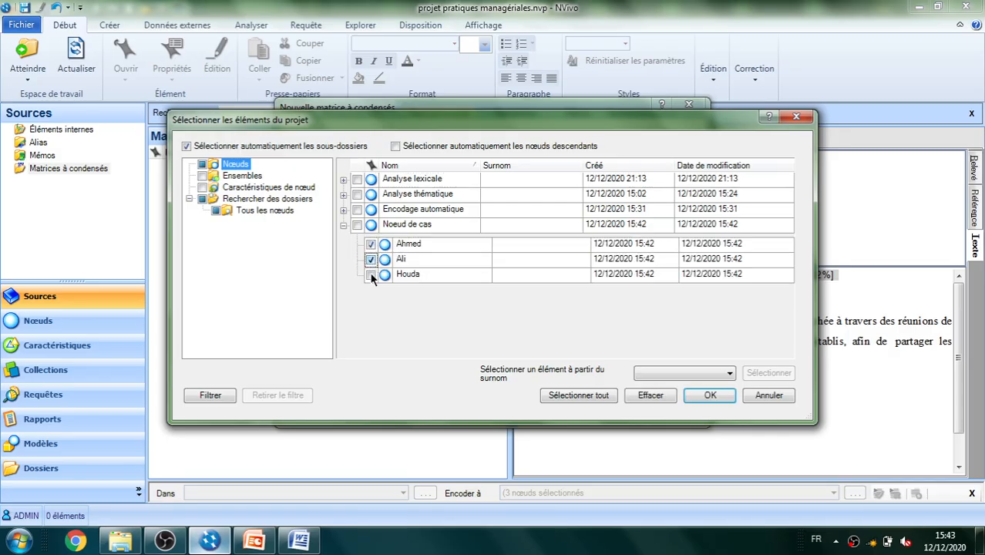
{"action": "left_click", "coordinate": [371, 275]}
{"action": "left_click", "coordinate": [708, 396]}
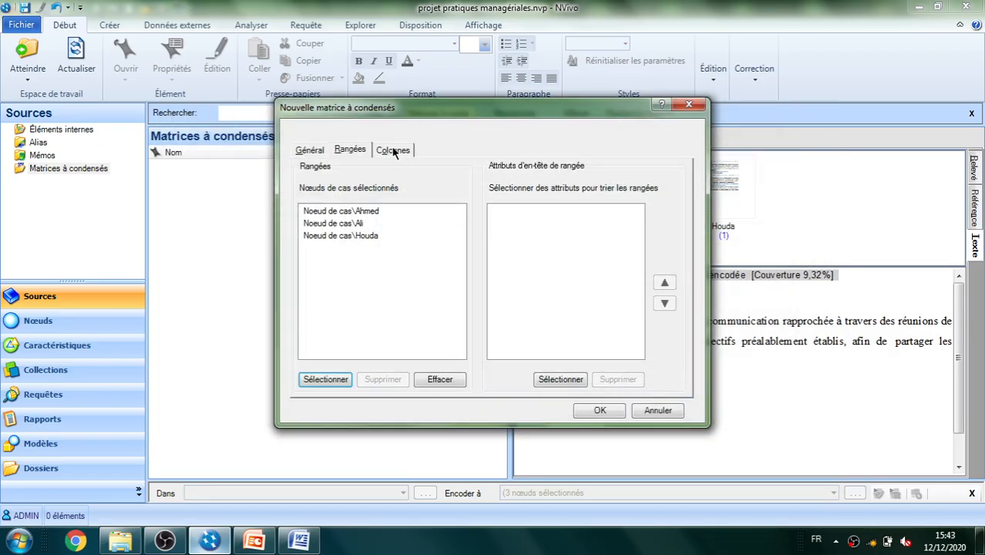
Set the matrix columns to the four theme nodes under "Analyse thématique" and create the matrix
{"action": "left_click", "coordinate": [394, 151]}
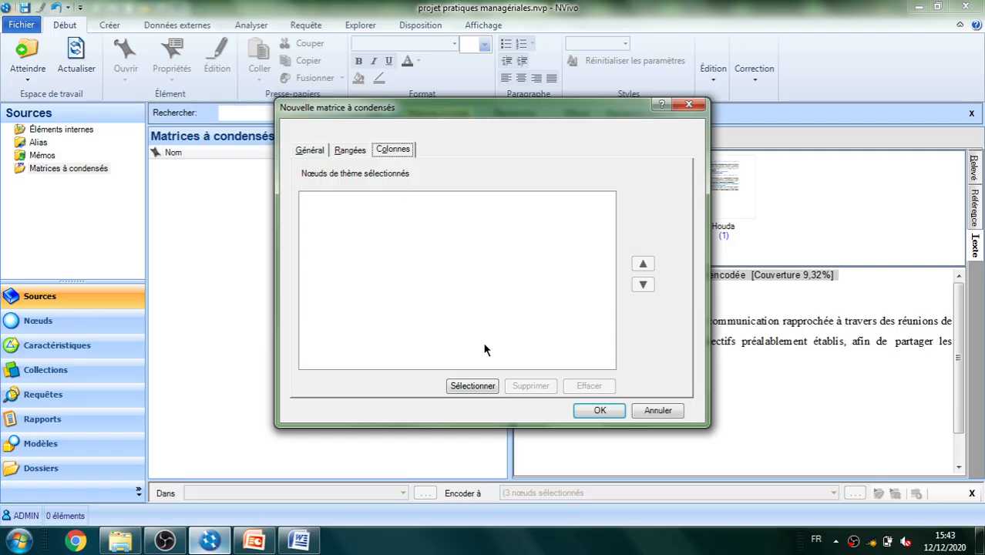
{"action": "left_click", "coordinate": [472, 386]}
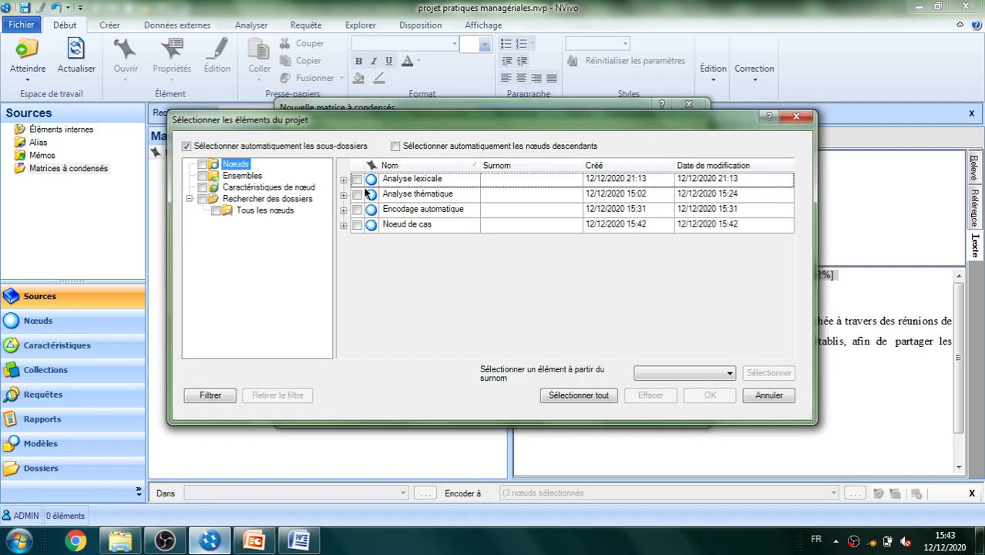
{"action": "left_click", "coordinate": [343, 195]}
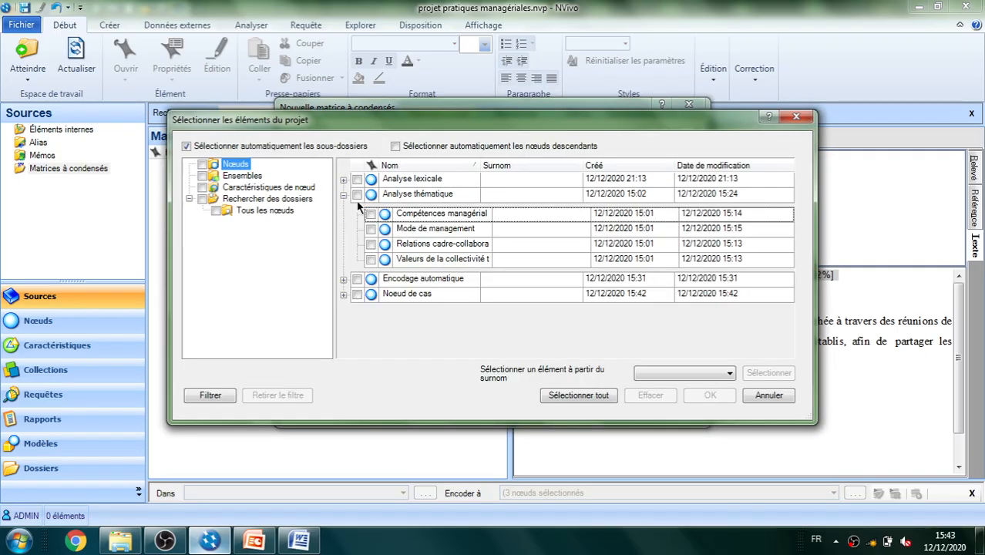
{"action": "left_click", "coordinate": [371, 214]}
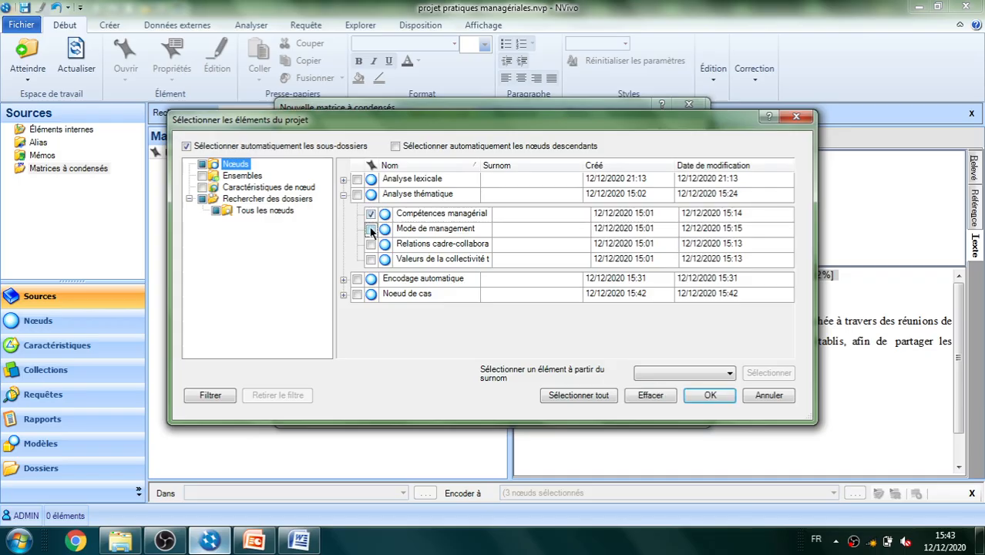
{"action": "left_click", "coordinate": [371, 246]}
{"action": "left_click", "coordinate": [371, 260]}
{"action": "left_click", "coordinate": [710, 395]}
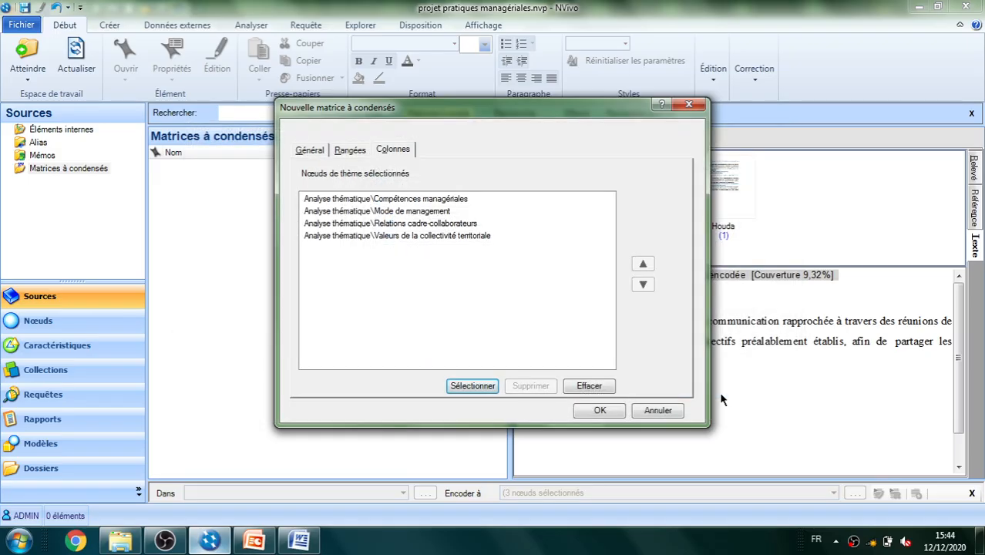
{"action": "left_click", "coordinate": [599, 411]}
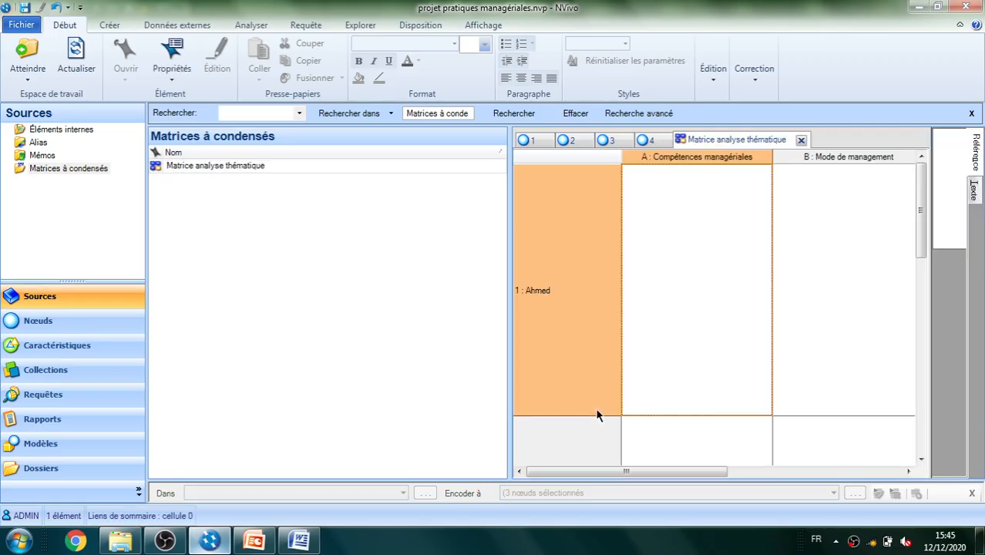
Narrow the Matrices à condensés list to give the open matrix more room, and look over its rows and columns
{"action": "scroll", "coordinate": [539, 388], "scroll_direction": "down", "scroll_amount": 1}
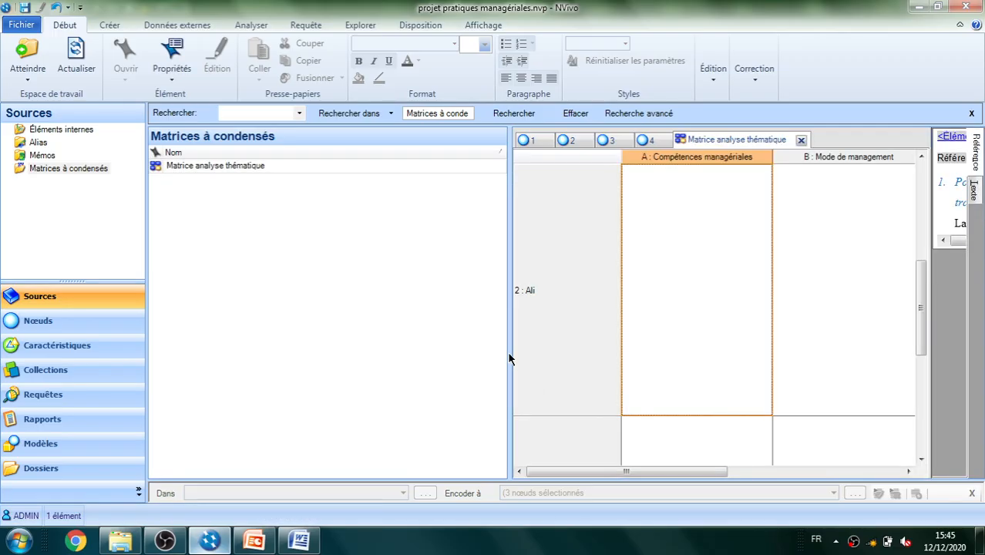
{"action": "left_click_drag", "start_coordinate": [509, 356], "coordinate": [266, 315]}
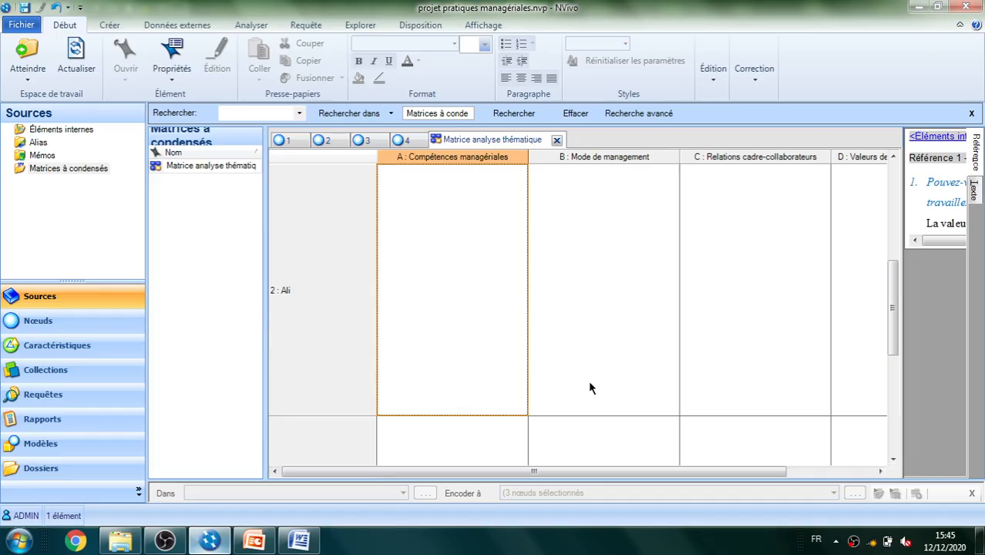
{"action": "left_click_drag", "start_coordinate": [892, 276], "coordinate": [892, 185]}
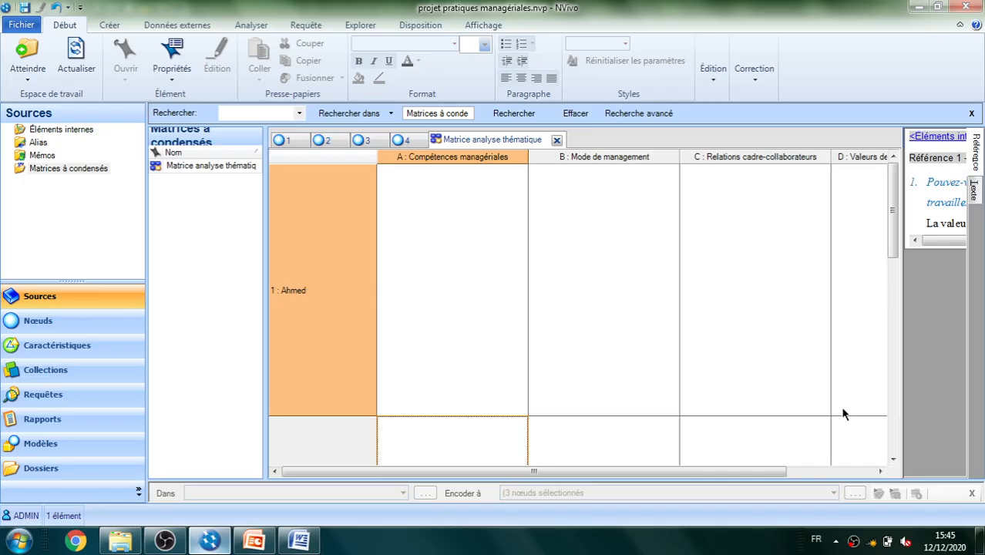
{"action": "left_click_drag", "start_coordinate": [773, 472], "coordinate": [643, 461]}
Automatically summarize the coded content into the cells of "Matrice analyse thématique"
{"action": "left_click", "coordinate": [251, 26]}
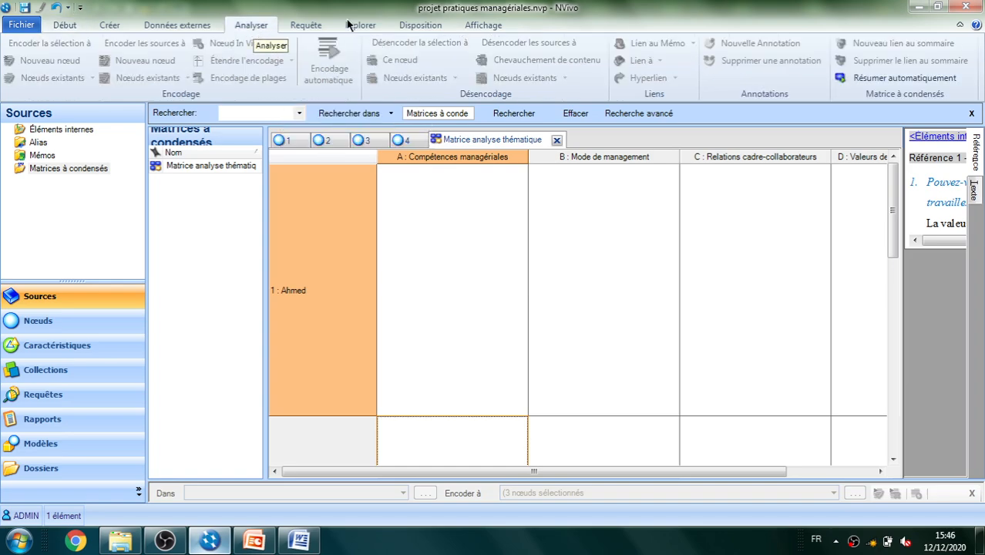
{"action": "left_click", "coordinate": [902, 73]}
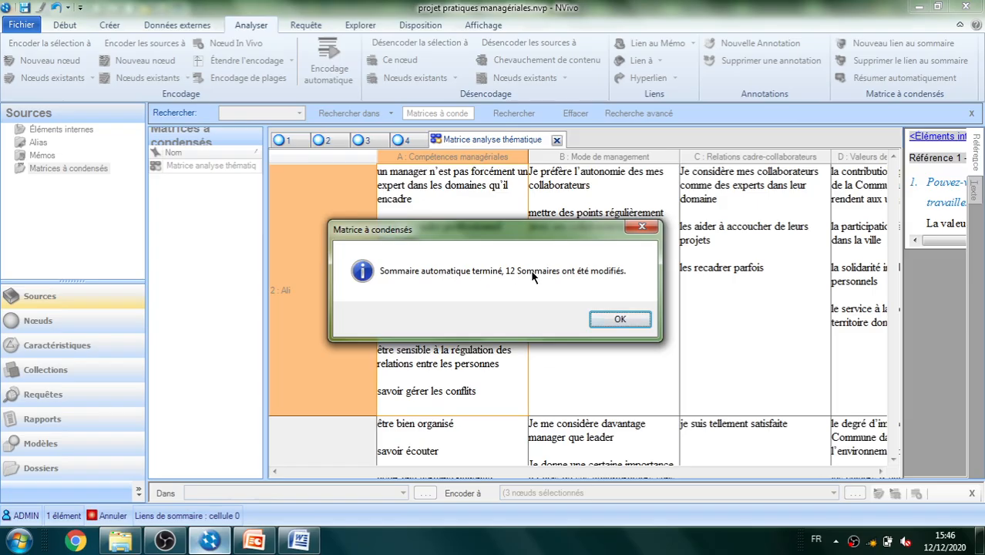
{"action": "left_click", "coordinate": [620, 319]}
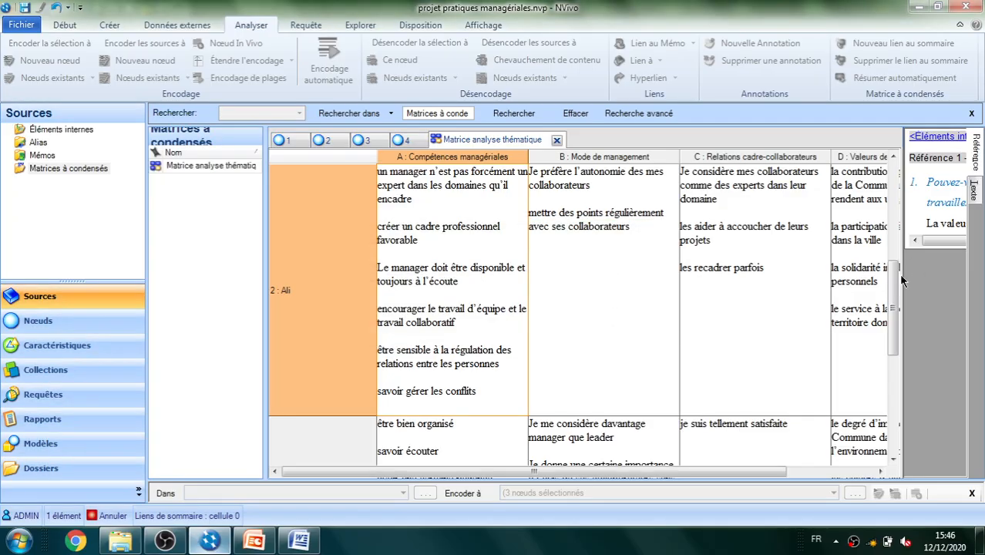
Review the summaries in the first interviewee's row, including the Compétences managériales cell
{"action": "left_click", "coordinate": [894, 207]}
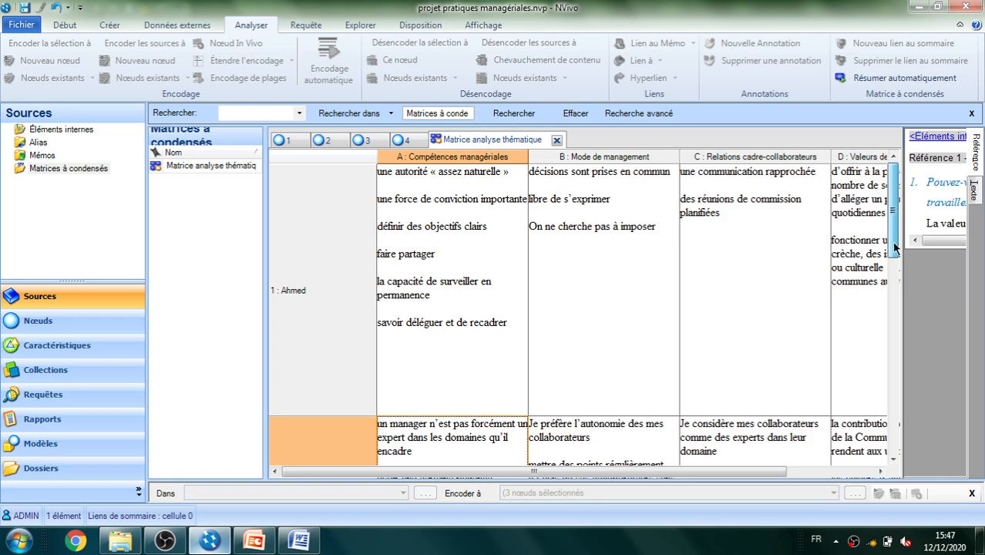
{"action": "left_click_drag", "start_coordinate": [896, 245], "coordinate": [884, 197]}
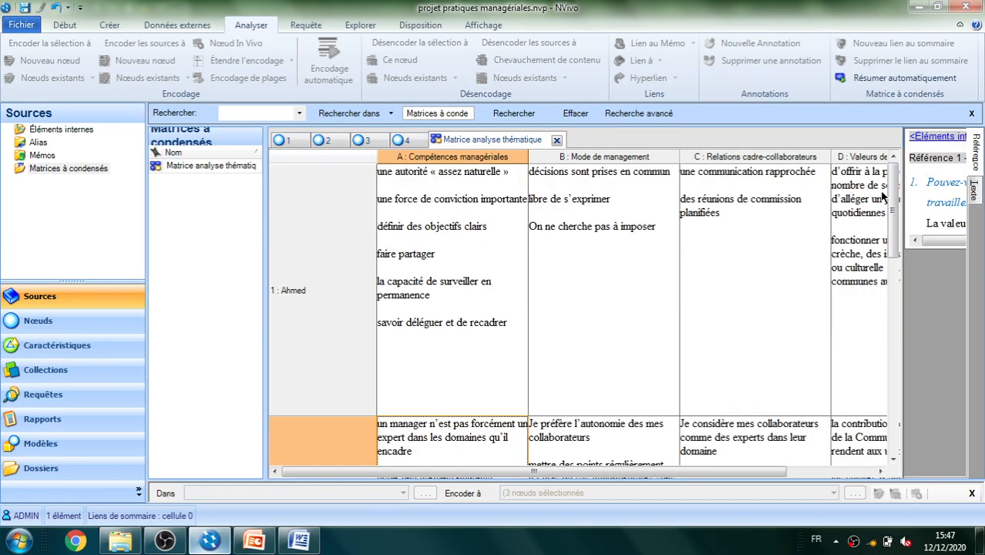
{"action": "left_click", "coordinate": [479, 263]}
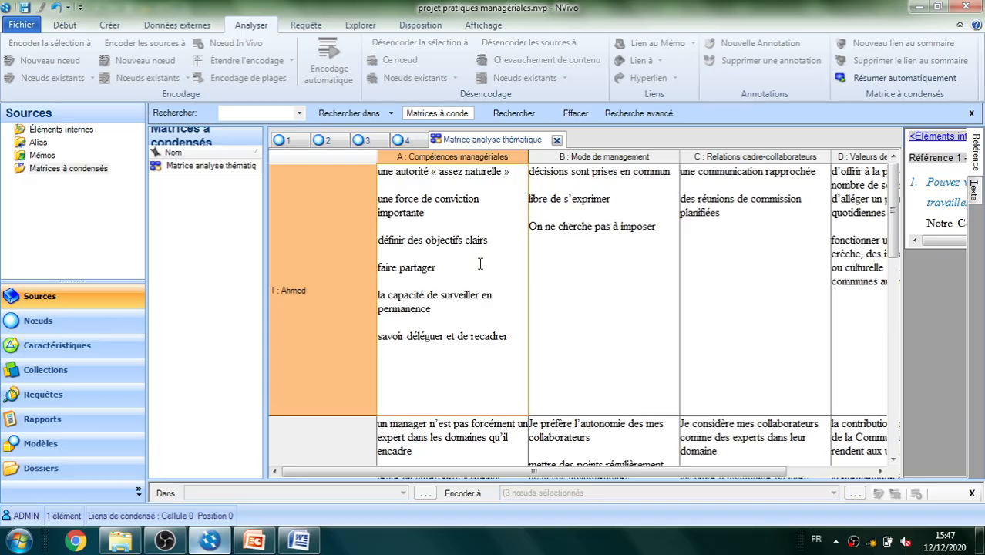
Open the export of the matrix as the MS Excel file "Matrice analyse thématique" and cancel it without saving
{"action": "right_click", "coordinate": [491, 157]}
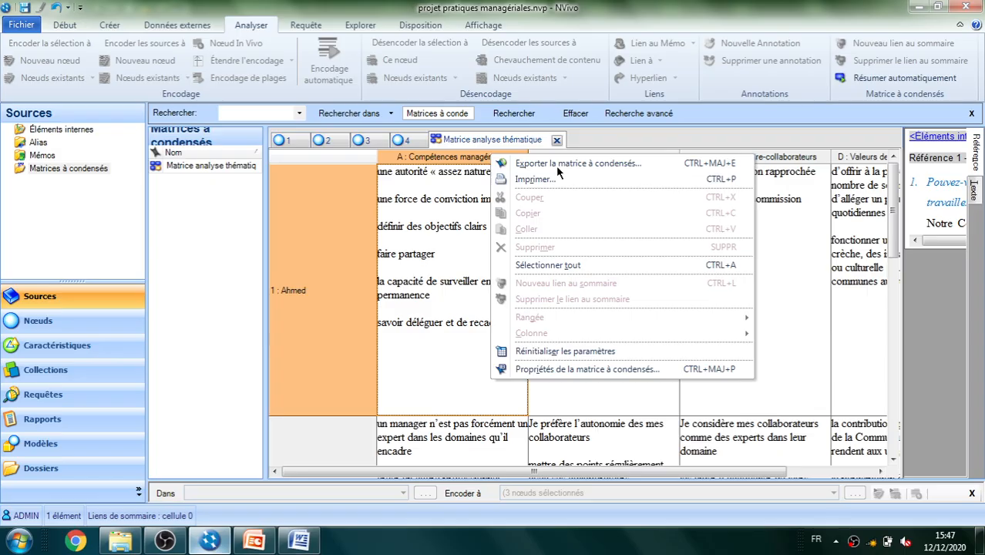
{"action": "left_click", "coordinate": [599, 164]}
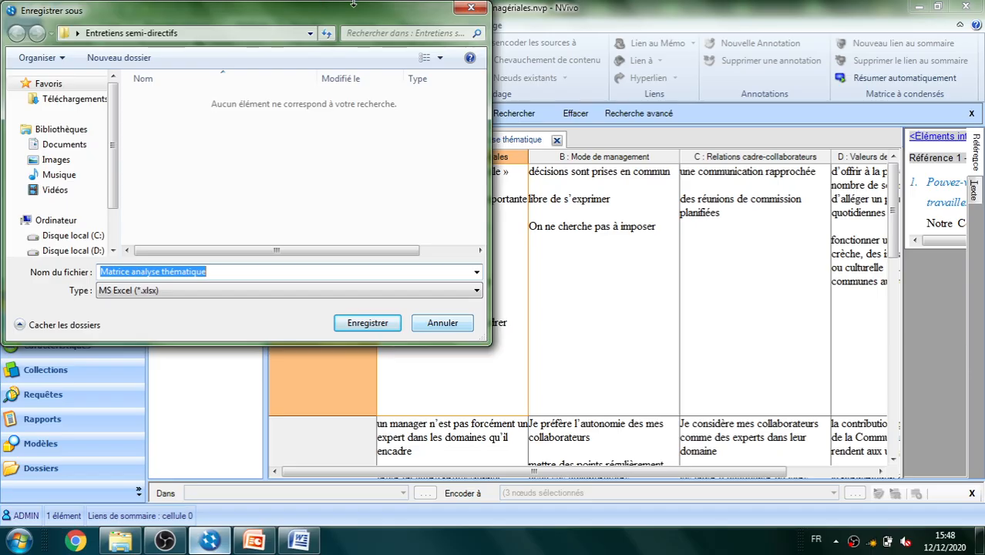
{"action": "left_click", "coordinate": [442, 323]}
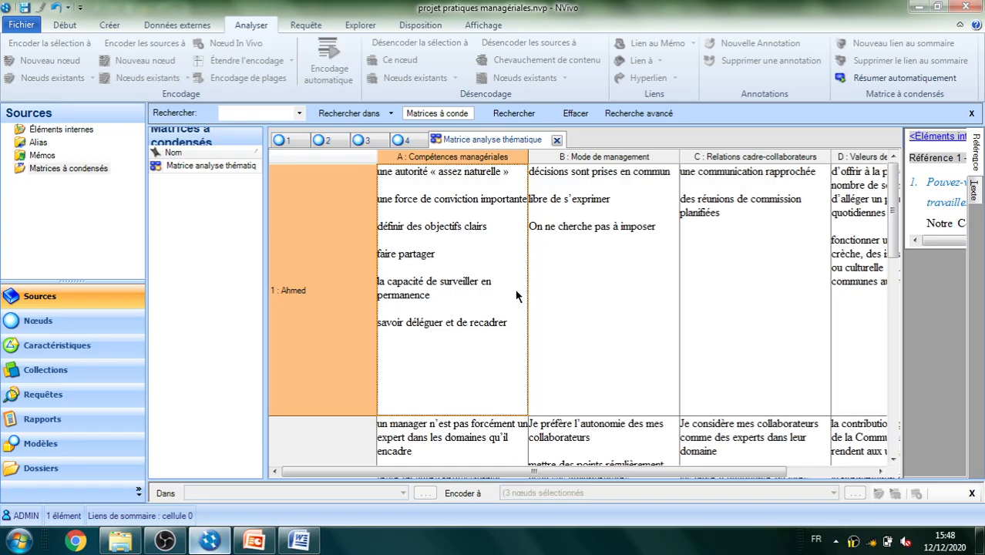
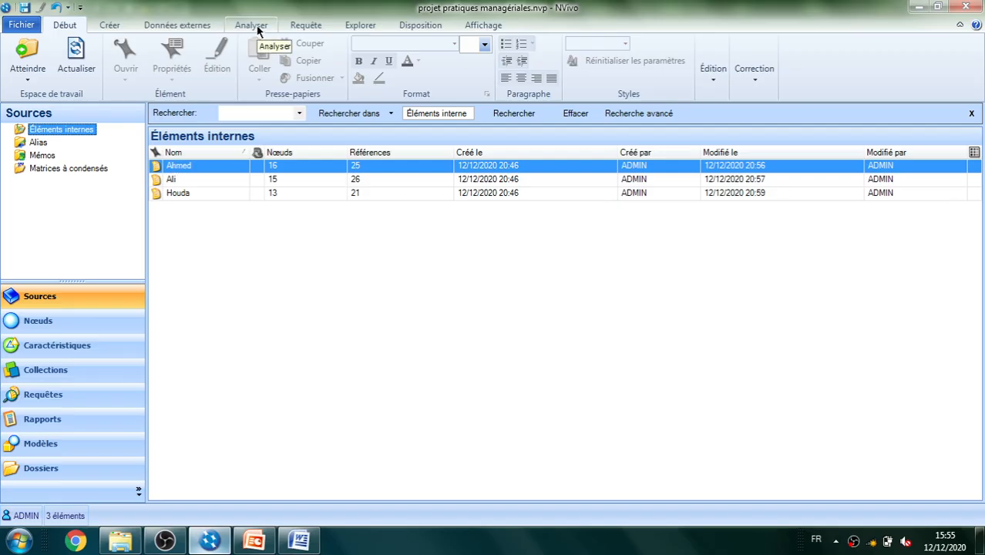
Generate the diagram of the first interview source, look over its linked nodes with the source list narrowed, and close the diagram
{"action": "left_click", "coordinate": [355, 28]}
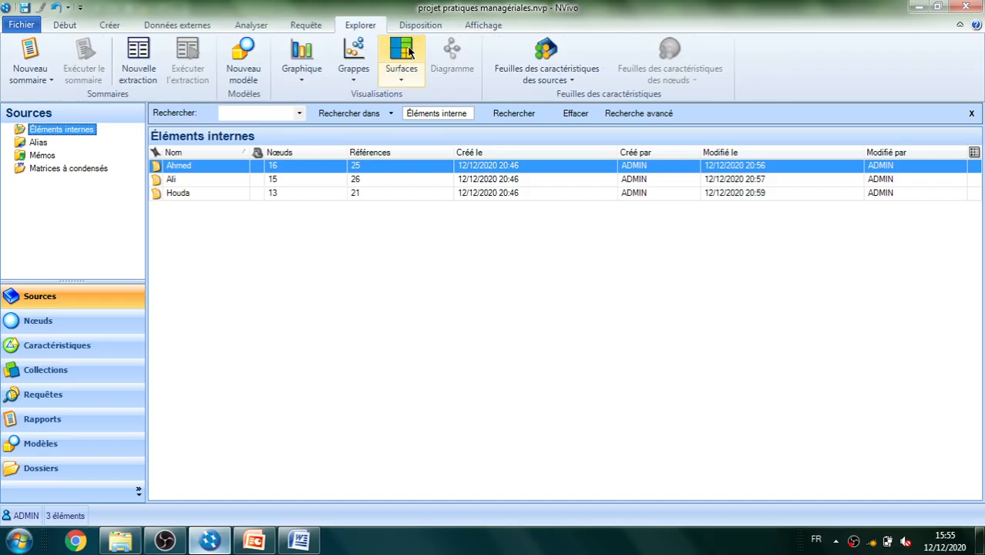
{"action": "left_click", "coordinate": [222, 166]}
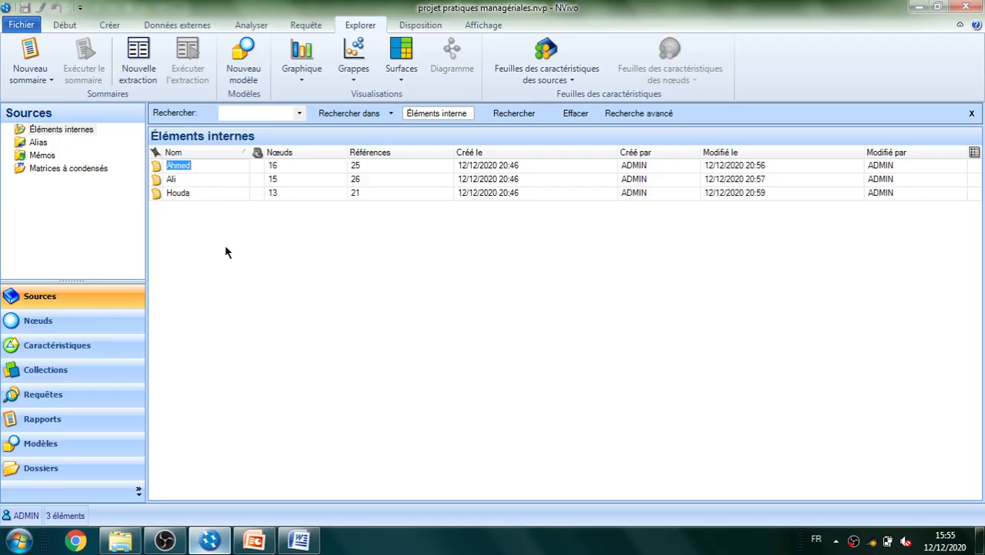
{"action": "left_click", "coordinate": [189, 183]}
{"action": "left_click", "coordinate": [189, 168]}
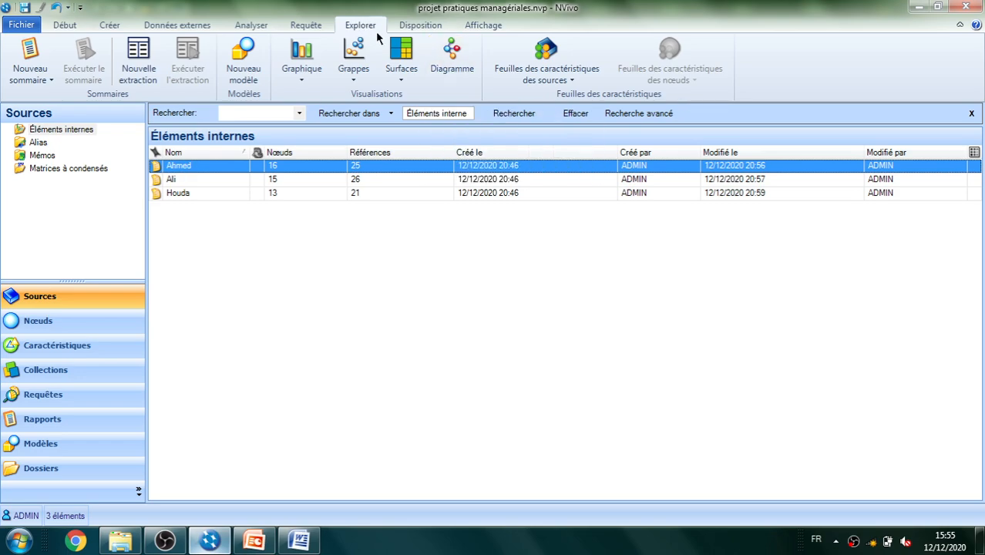
{"action": "left_click", "coordinate": [452, 58]}
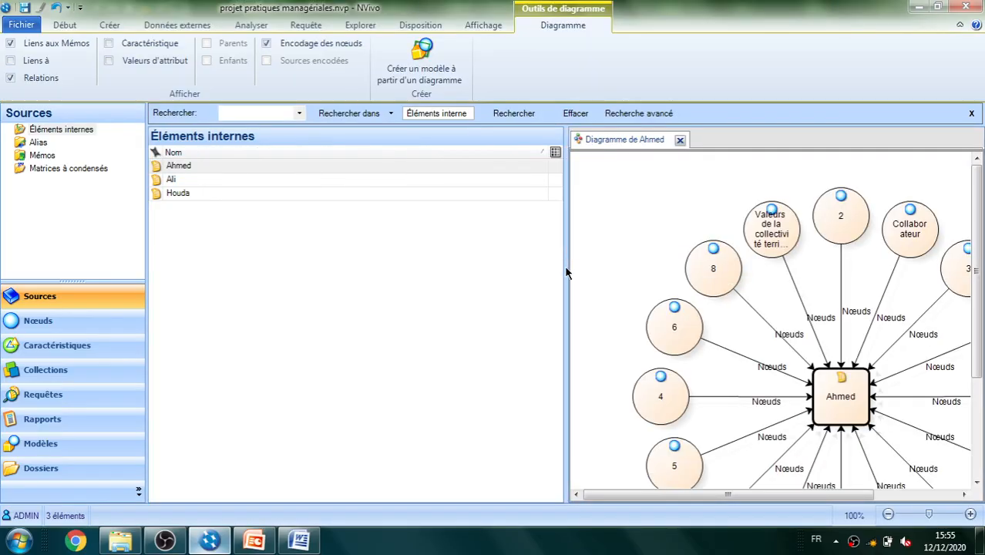
{"action": "left_click_drag", "start_coordinate": [567, 268], "coordinate": [352, 266]}
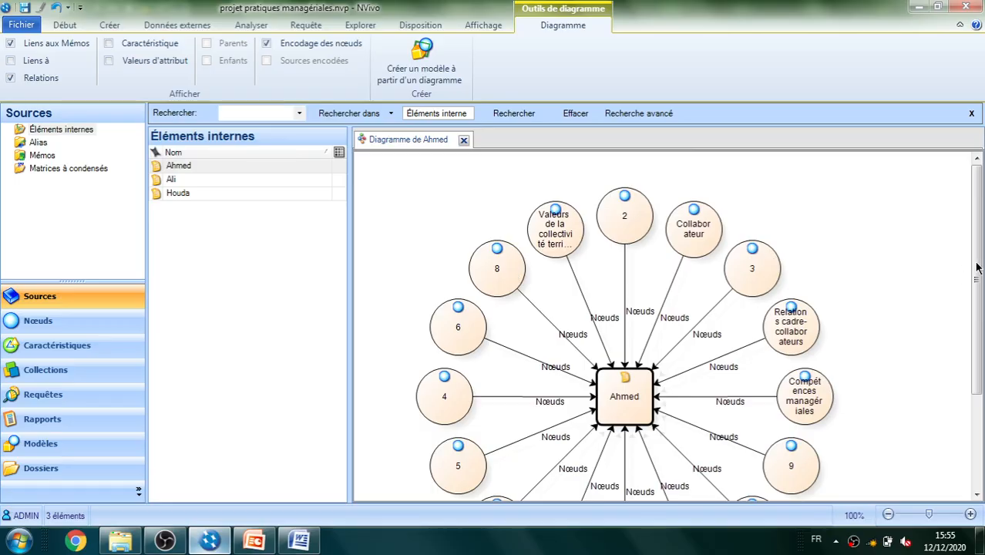
{"action": "left_click_drag", "start_coordinate": [976, 268], "coordinate": [977, 304]}
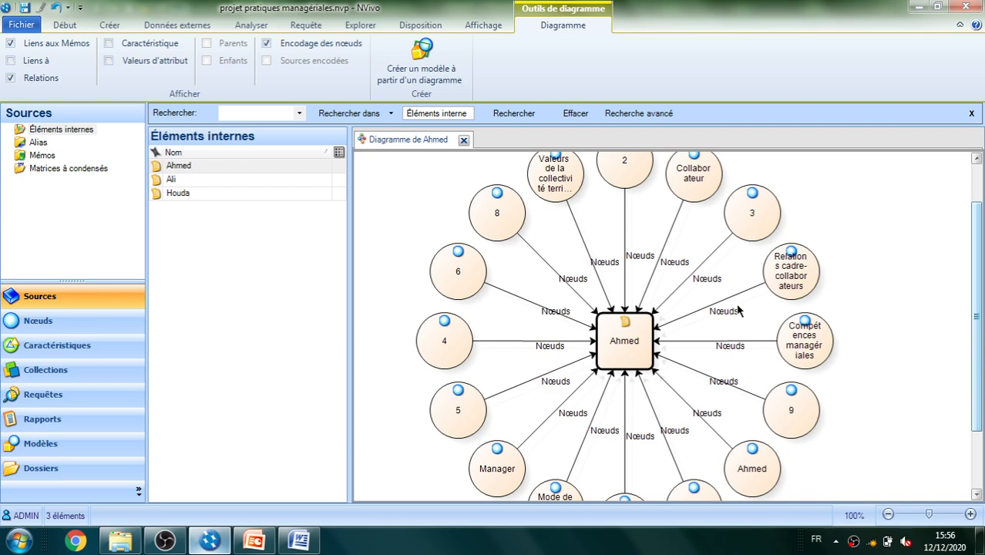
{"action": "left_click", "coordinate": [465, 139]}
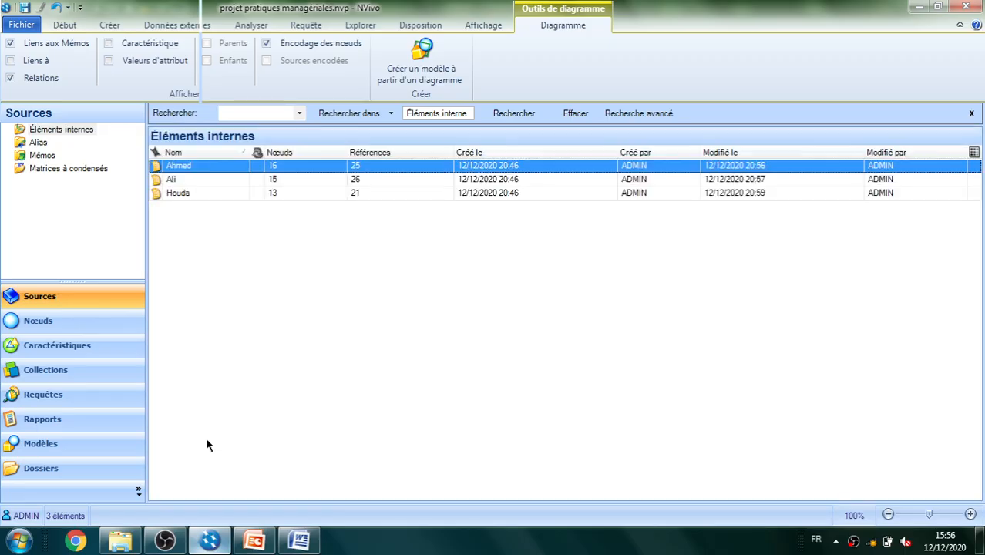
Create a new model named "modèle" and narrow the Modèles list to give its canvas more room
{"action": "left_click", "coordinate": [42, 447]}
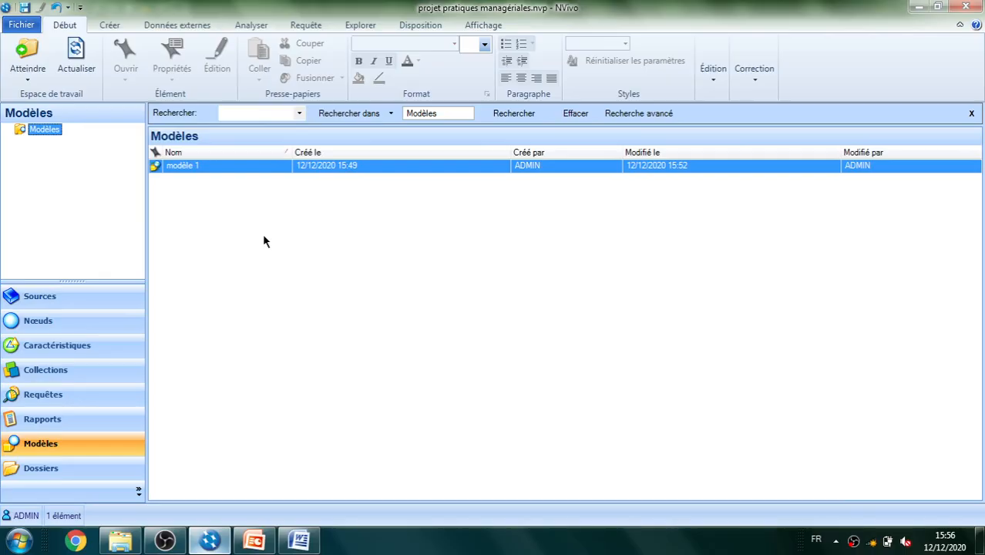
{"action": "right_click", "coordinate": [263, 235]}
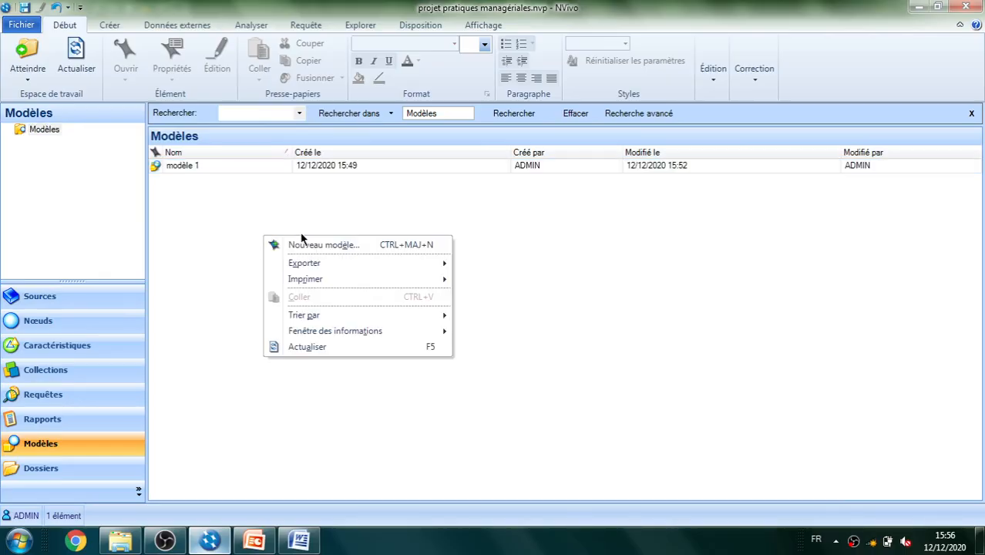
{"action": "left_click", "coordinate": [306, 245]}
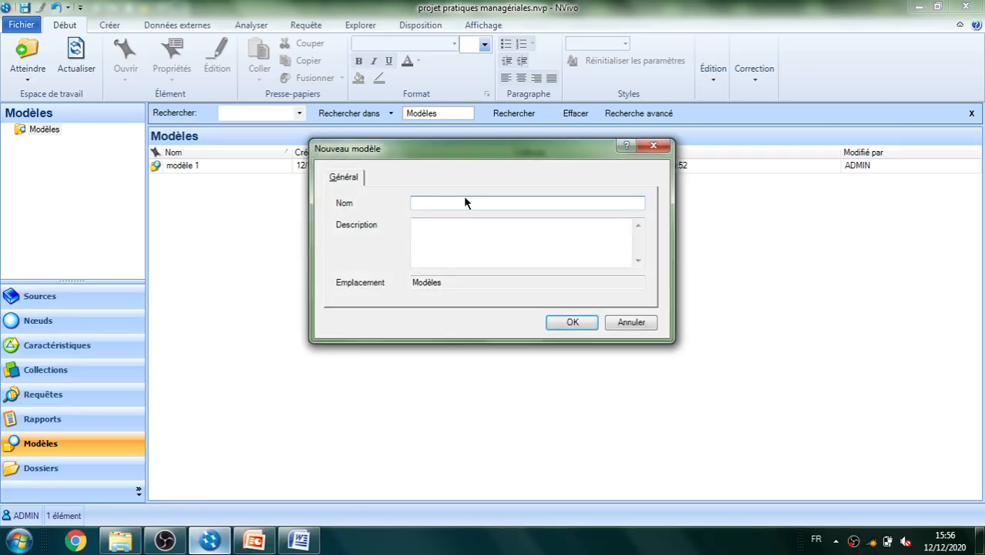
{"action": "type", "text": "modèle"}
{"action": "left_click", "coordinate": [572, 324]}
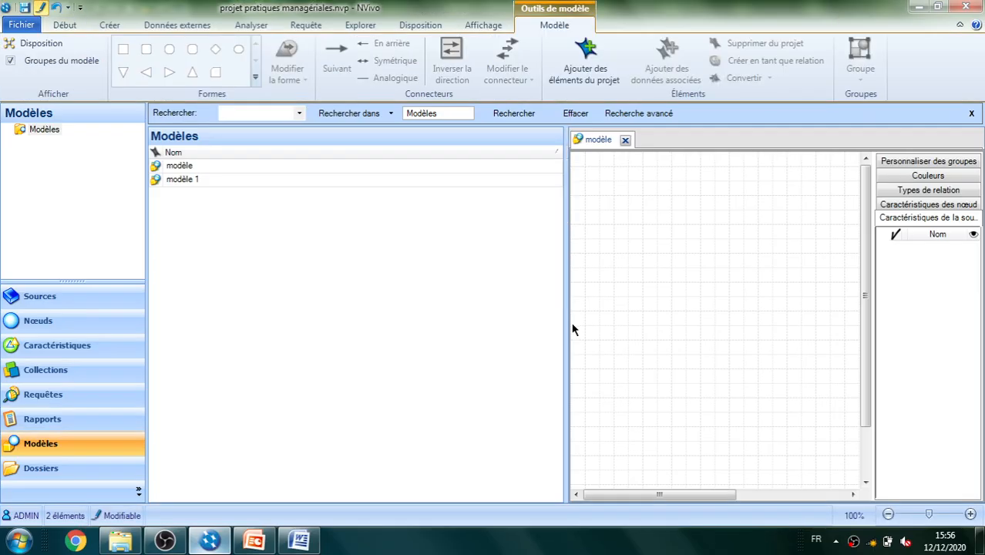
{"action": "left_click_drag", "start_coordinate": [567, 325], "coordinate": [326, 301]}
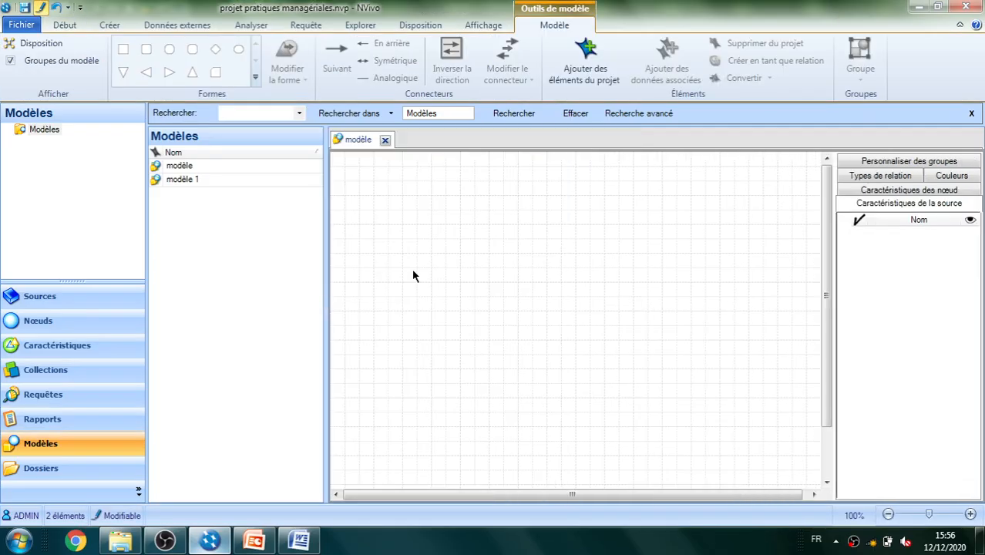
Delete the old "modèle 1" from the project and widen the canvas of the open model further
{"action": "left_click", "coordinate": [221, 181]}
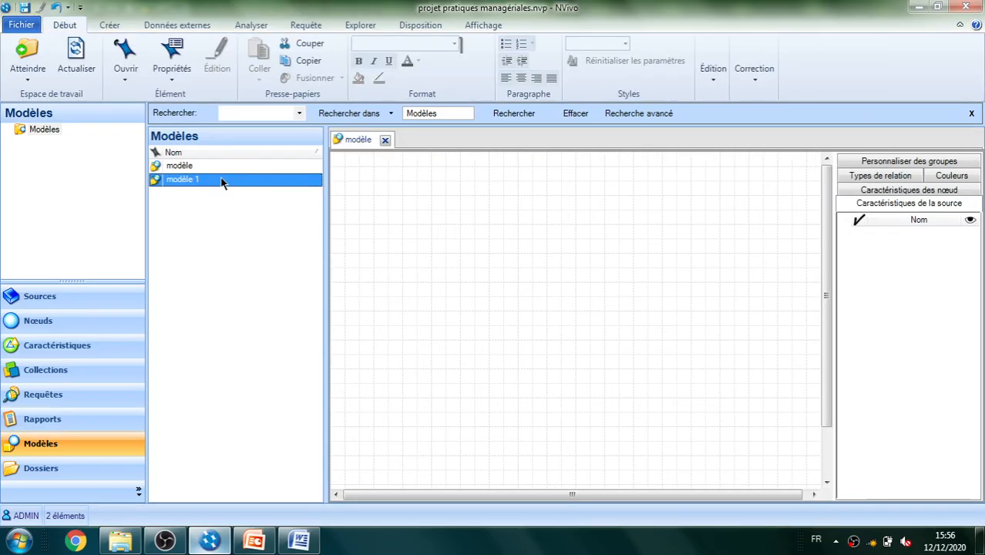
{"action": "key", "text": "Delete"}
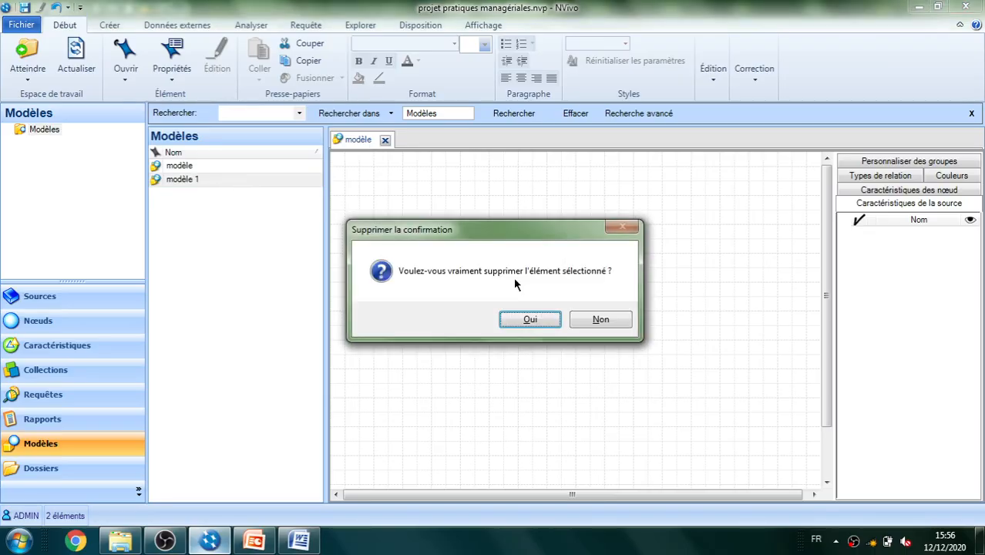
{"action": "left_click", "coordinate": [522, 317]}
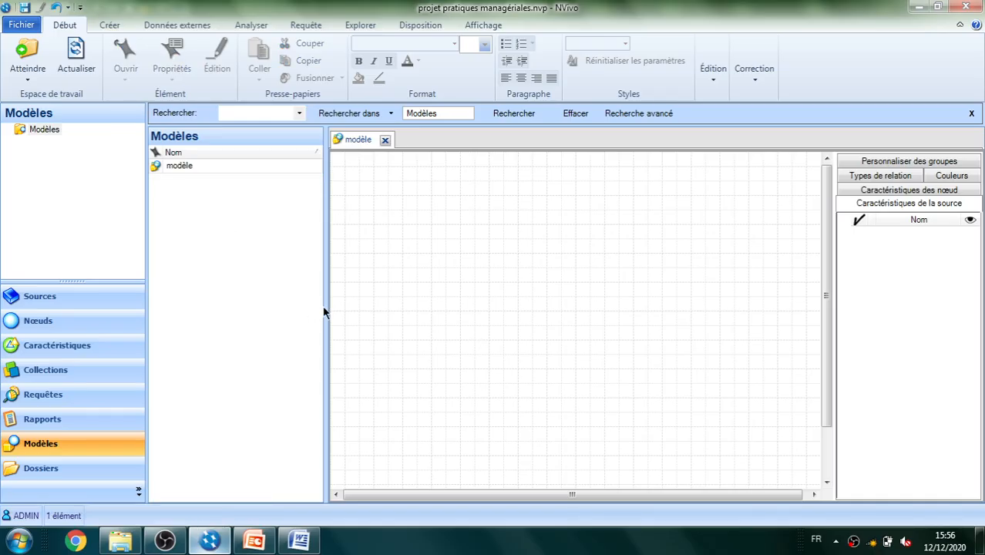
{"action": "left_click_drag", "start_coordinate": [325, 308], "coordinate": [259, 297]}
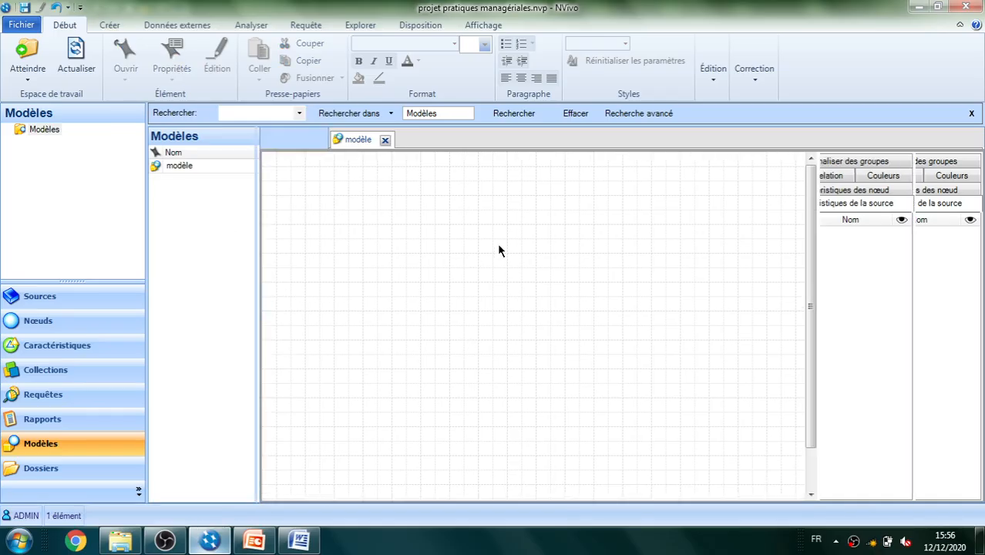
{"action": "left_click", "coordinate": [110, 26]}
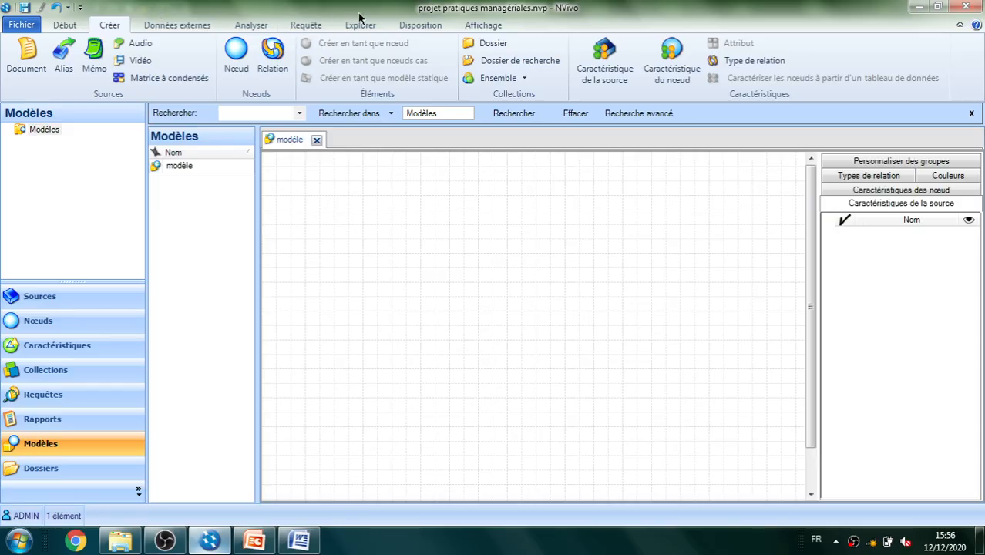
{"action": "left_click", "coordinate": [372, 221]}
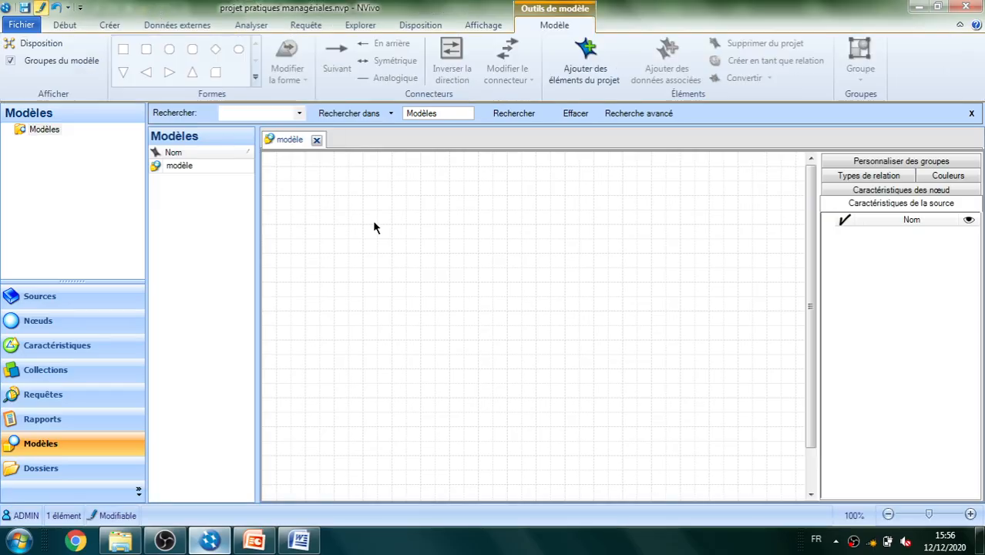
{"action": "left_click", "coordinate": [255, 78]}
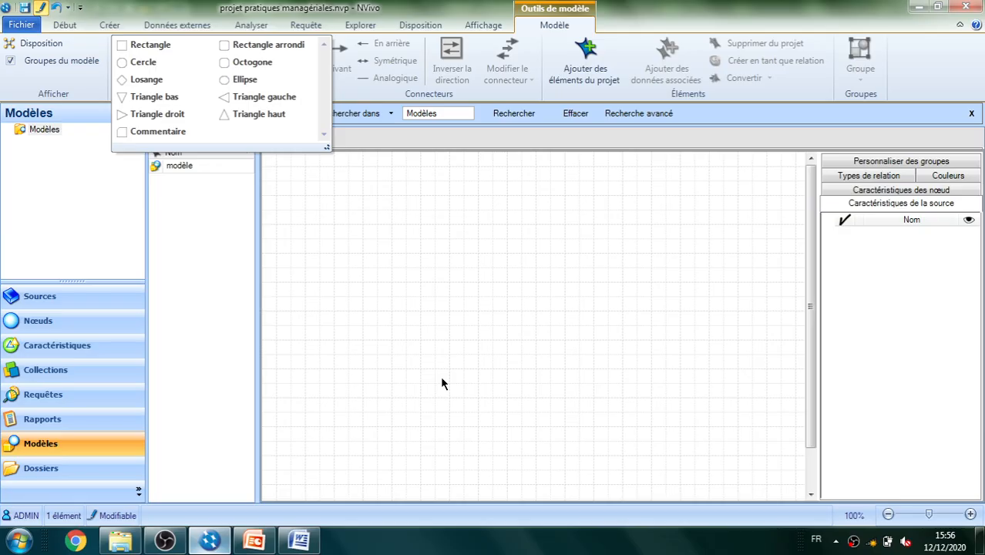
{"action": "left_click", "coordinate": [468, 329]}
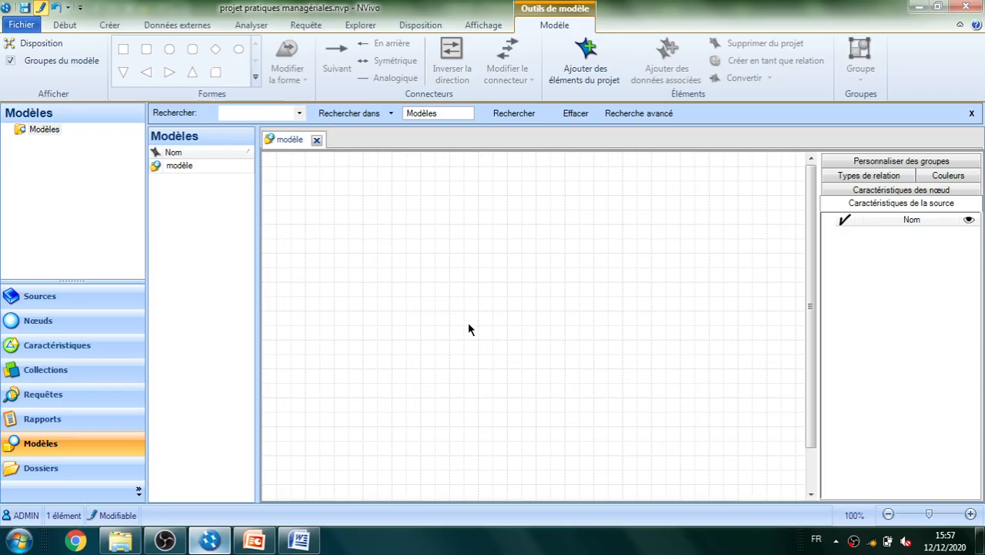
Select all three internal interview sources as project items to add to the model
{"action": "right_click", "coordinate": [492, 226]}
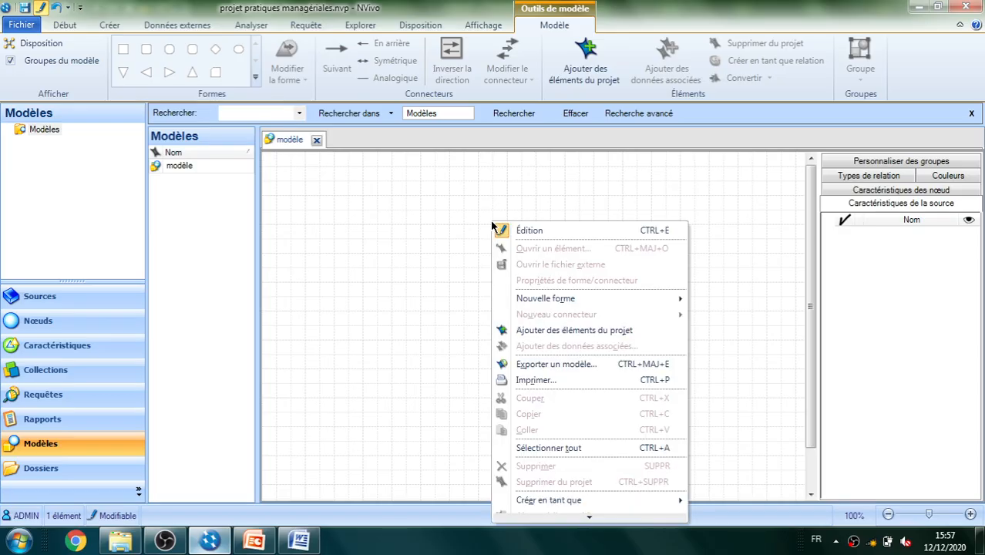
{"action": "left_click", "coordinate": [555, 331]}
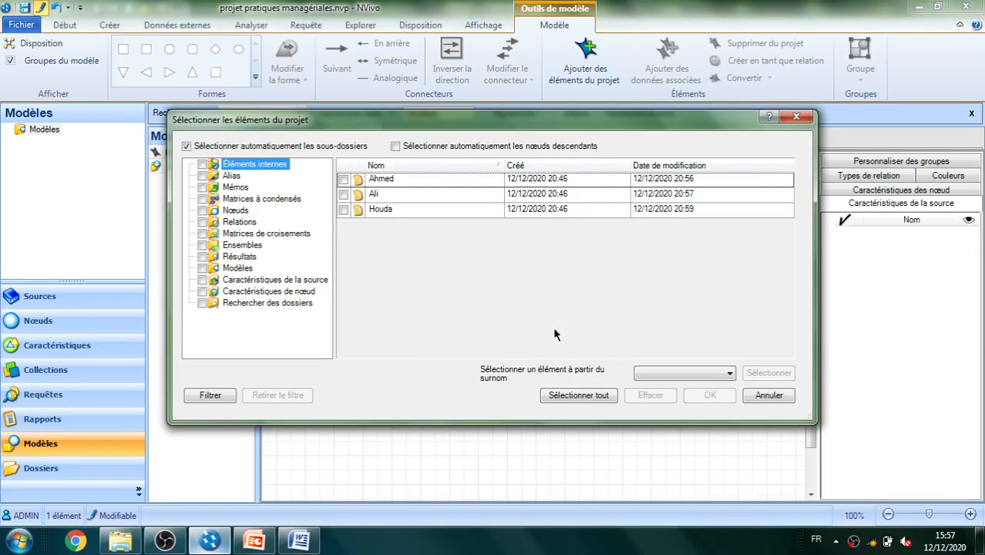
{"action": "left_click", "coordinate": [343, 179]}
{"action": "left_click", "coordinate": [344, 194]}
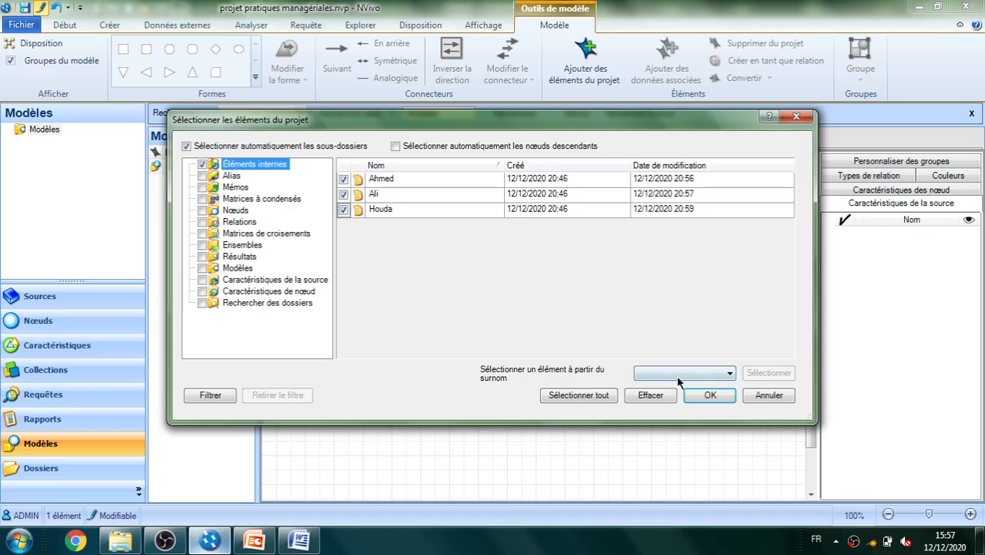
{"action": "left_click", "coordinate": [709, 395]}
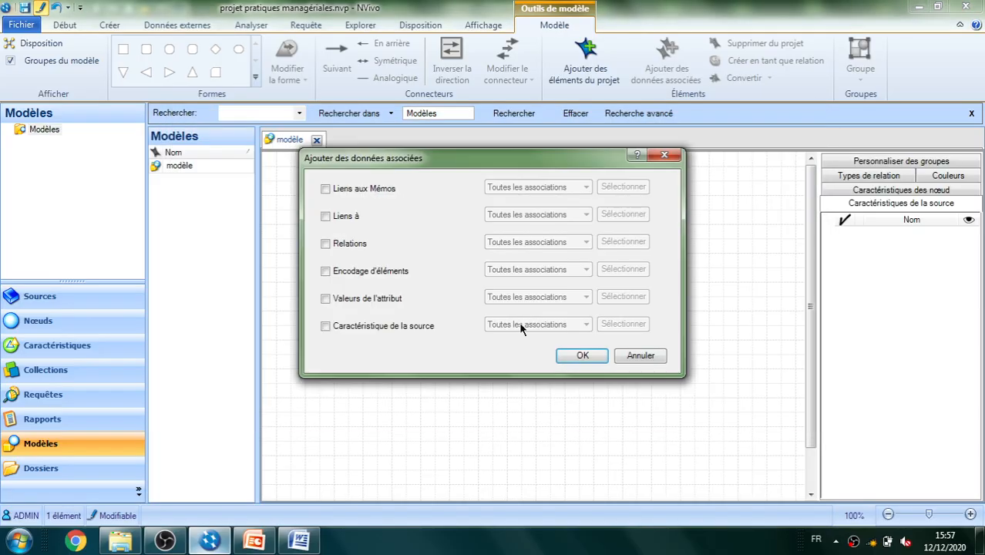
Include Encodage d'éléments as associated data, limited to the four nodes under Analyse thématique
{"action": "left_click", "coordinate": [325, 272]}
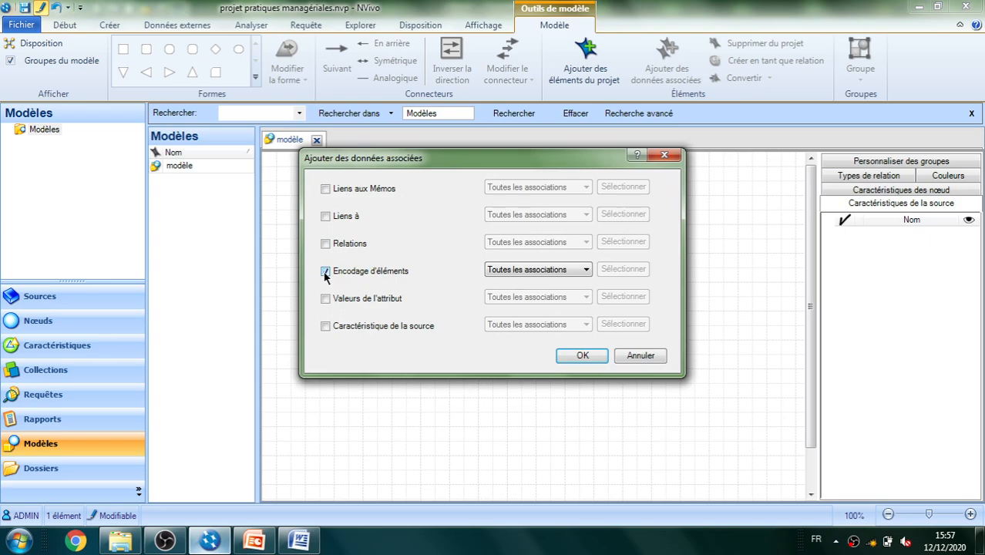
{"action": "left_click", "coordinate": [586, 270]}
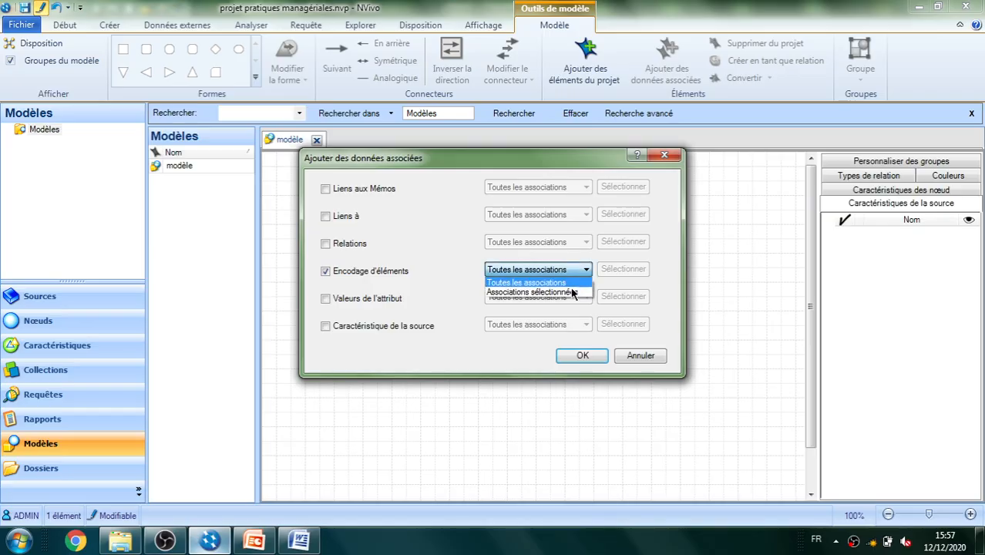
{"action": "left_click", "coordinate": [571, 293]}
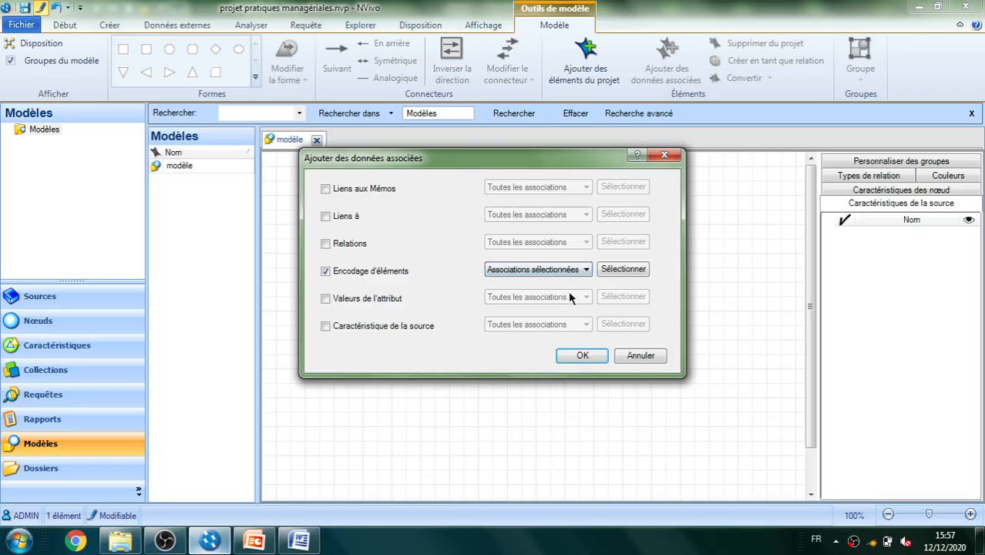
{"action": "left_click", "coordinate": [625, 269]}
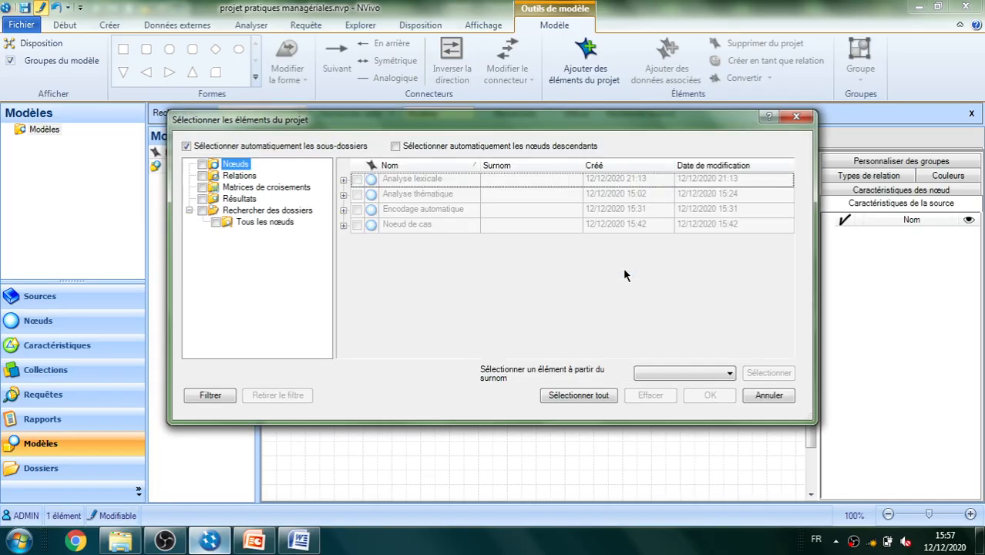
{"action": "left_click", "coordinate": [343, 195]}
{"action": "left_click", "coordinate": [372, 215]}
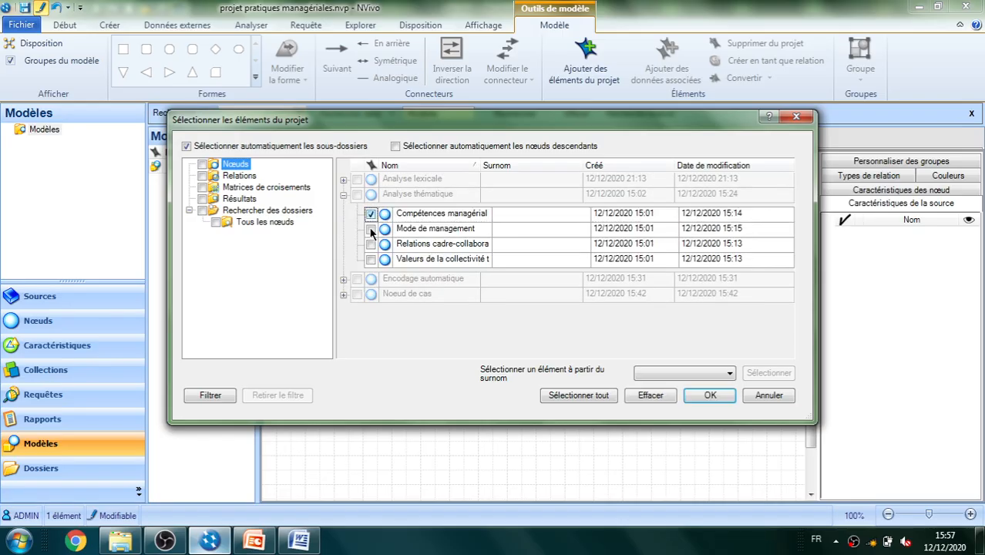
{"action": "left_click", "coordinate": [371, 229]}
{"action": "left_click", "coordinate": [371, 243]}
{"action": "left_click", "coordinate": [371, 260]}
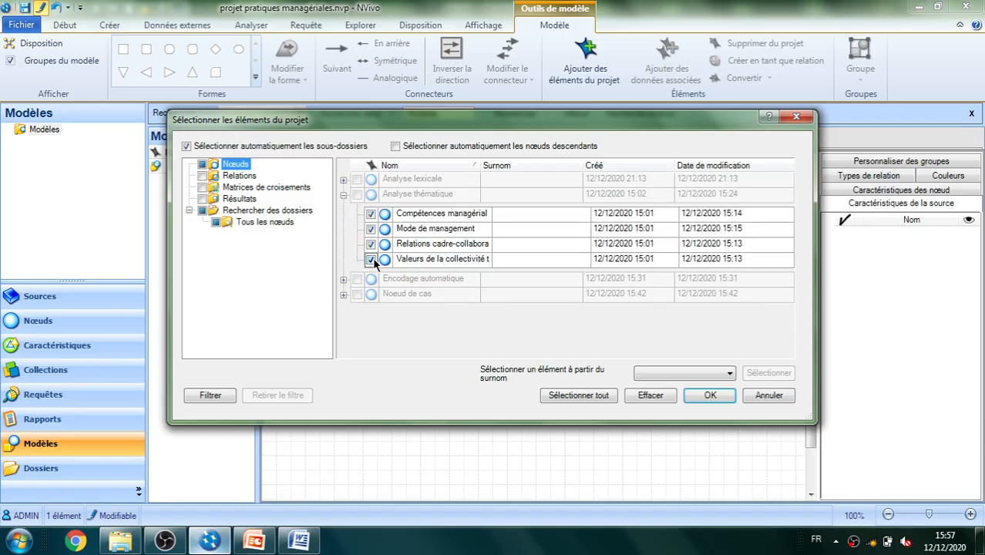
{"action": "left_click", "coordinate": [710, 395]}
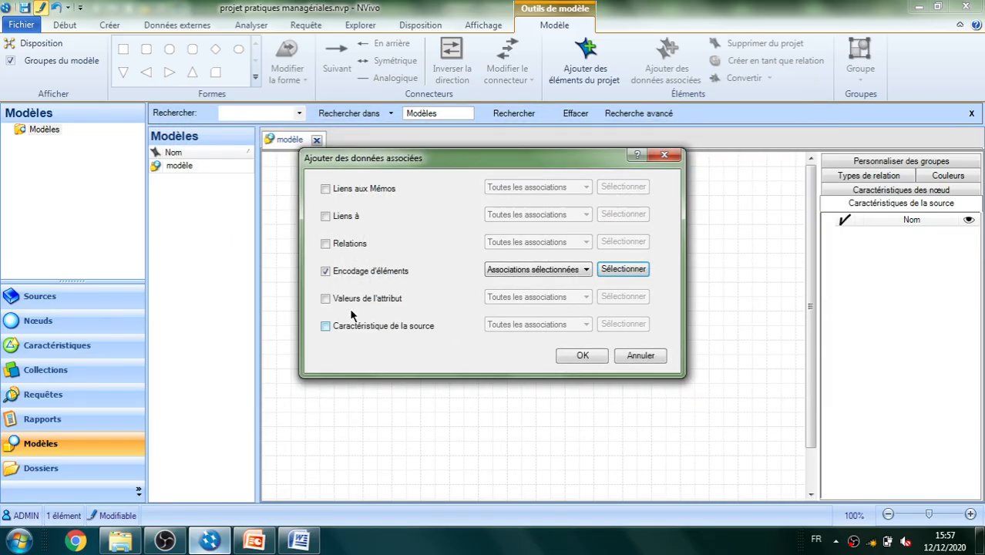
Include Valeurs de l'attribut as associated data, limited to the Age and Fonction occupée attributes of Attributs interviewés
{"action": "left_click", "coordinate": [326, 299]}
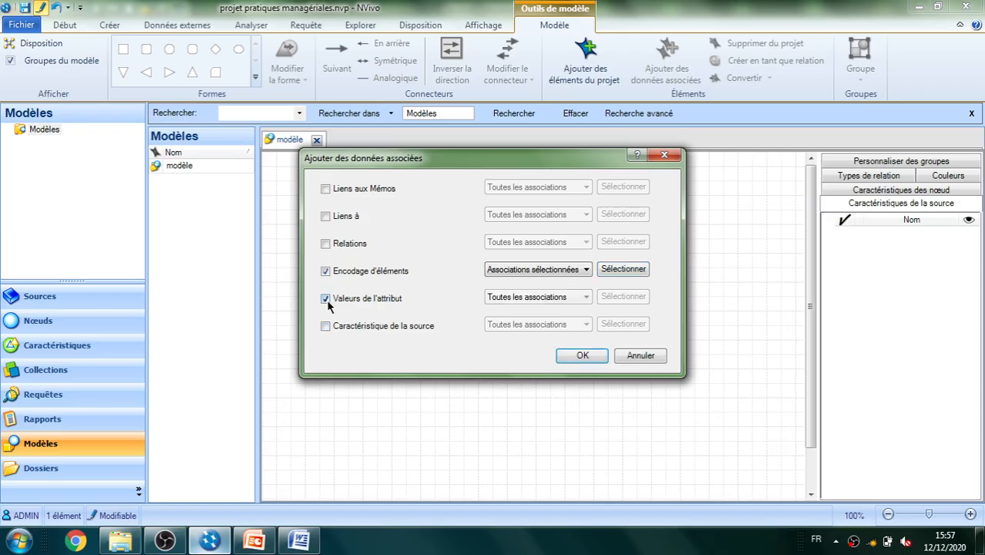
{"action": "left_click", "coordinate": [586, 299]}
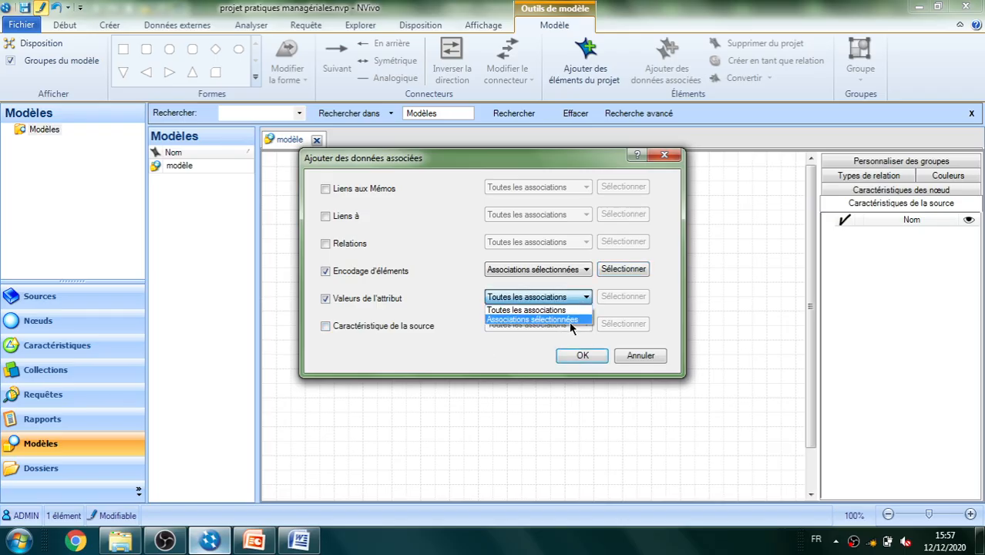
{"action": "left_click", "coordinate": [572, 320]}
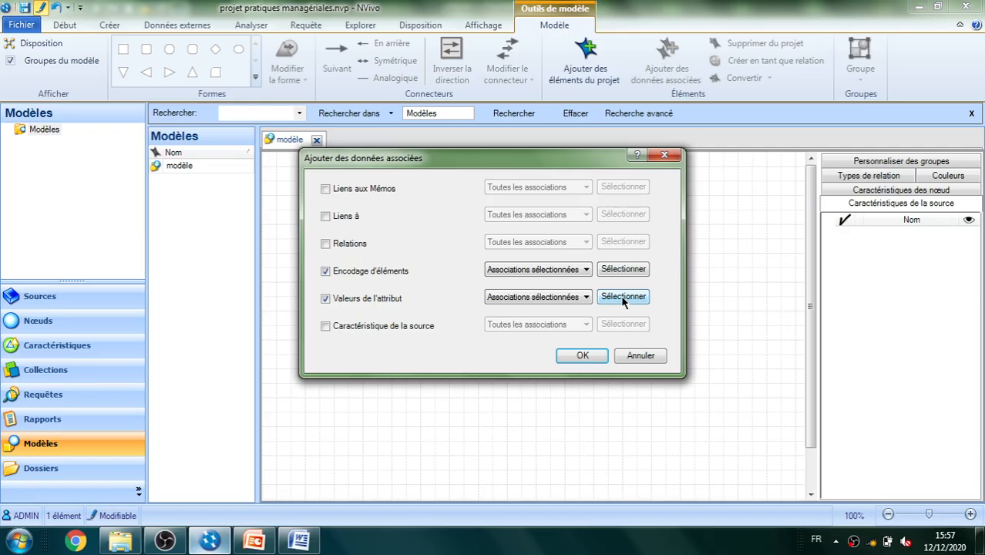
{"action": "left_click", "coordinate": [623, 299]}
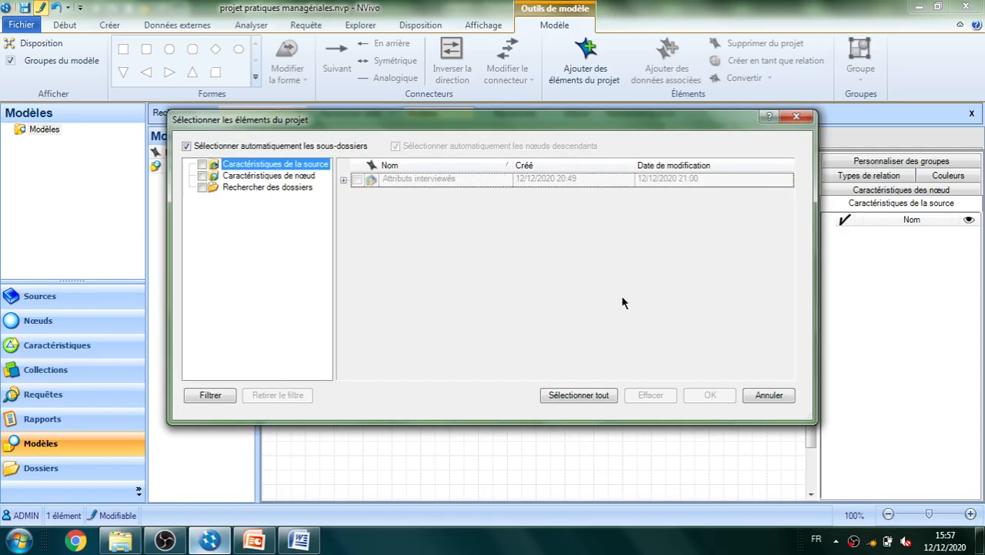
{"action": "left_click", "coordinate": [343, 180]}
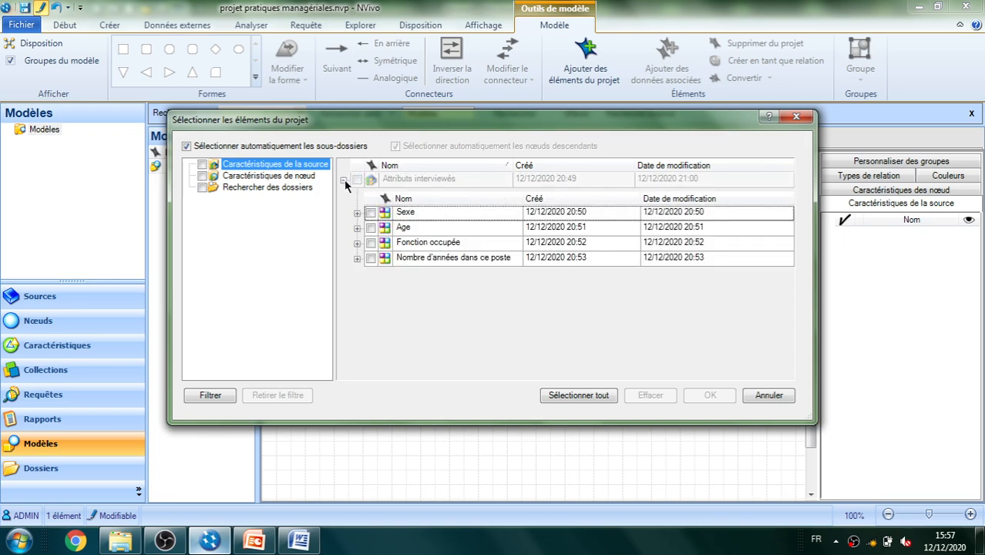
{"action": "left_click", "coordinate": [371, 214]}
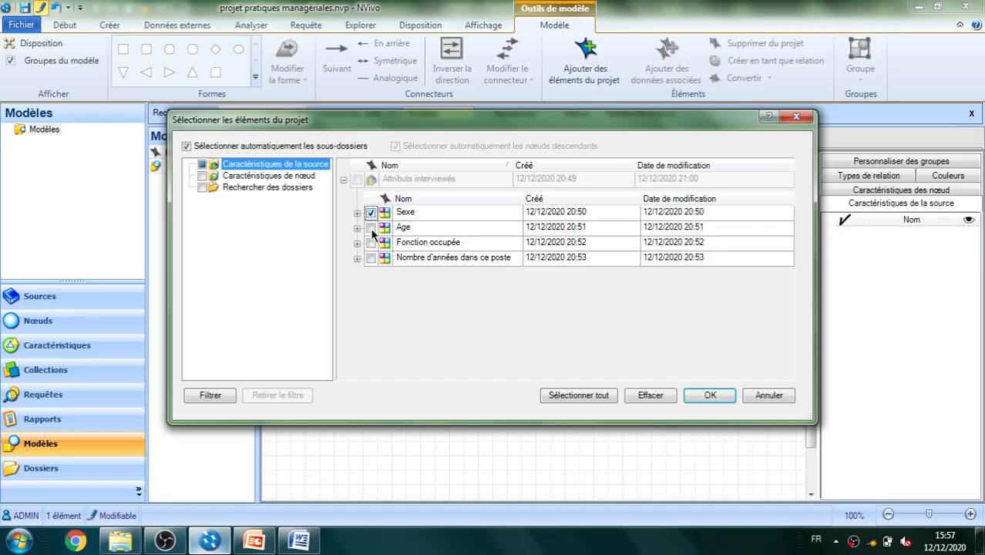
{"action": "left_click", "coordinate": [371, 243]}
{"action": "left_click", "coordinate": [370, 214]}
{"action": "left_click", "coordinate": [371, 228]}
{"action": "left_click", "coordinate": [710, 395]}
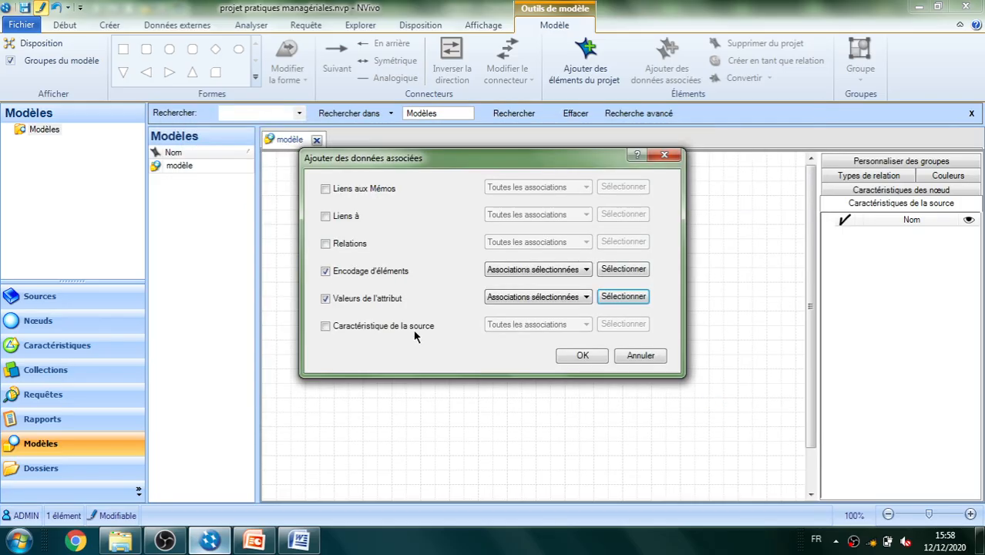
{"action": "left_click", "coordinate": [326, 327]}
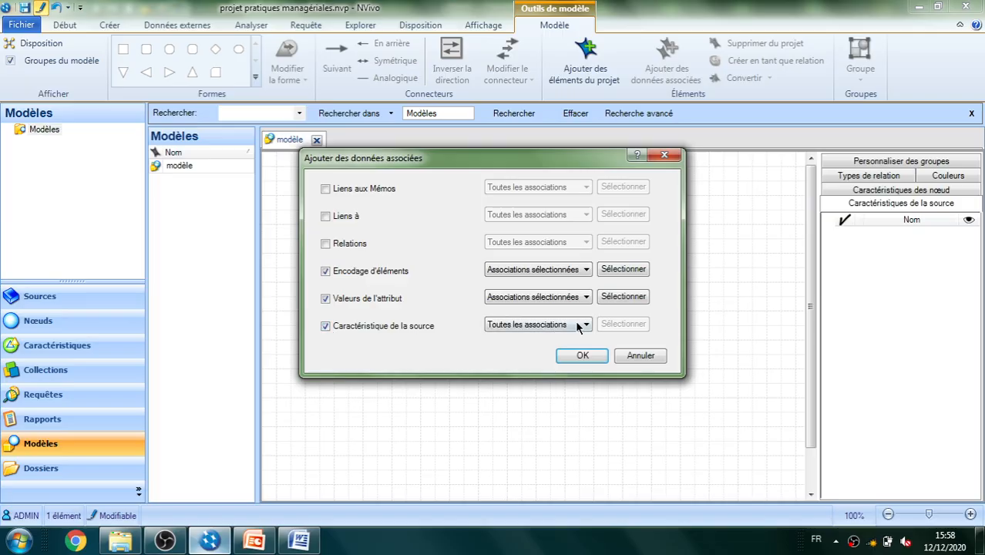
{"action": "left_click", "coordinate": [581, 325]}
{"action": "left_click", "coordinate": [570, 348]}
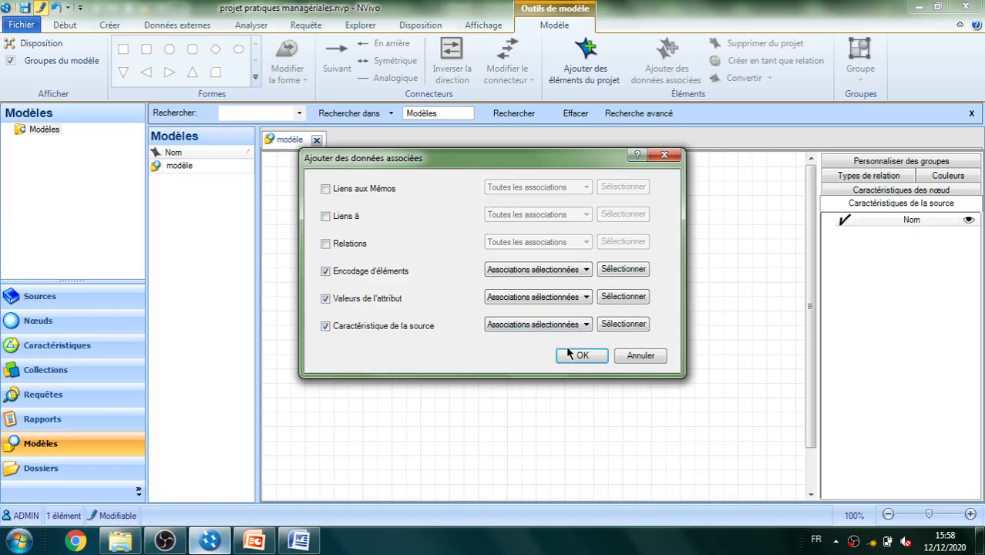
{"action": "left_click", "coordinate": [326, 326]}
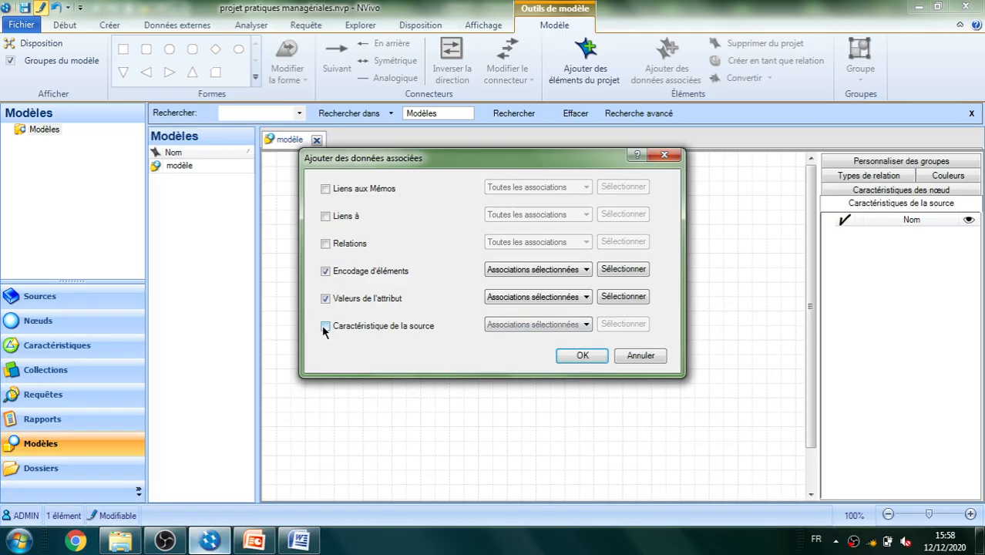
Add the interview sources with their selected thematic nodes and attribute values to the model, and clear the selection
{"action": "left_click", "coordinate": [581, 355]}
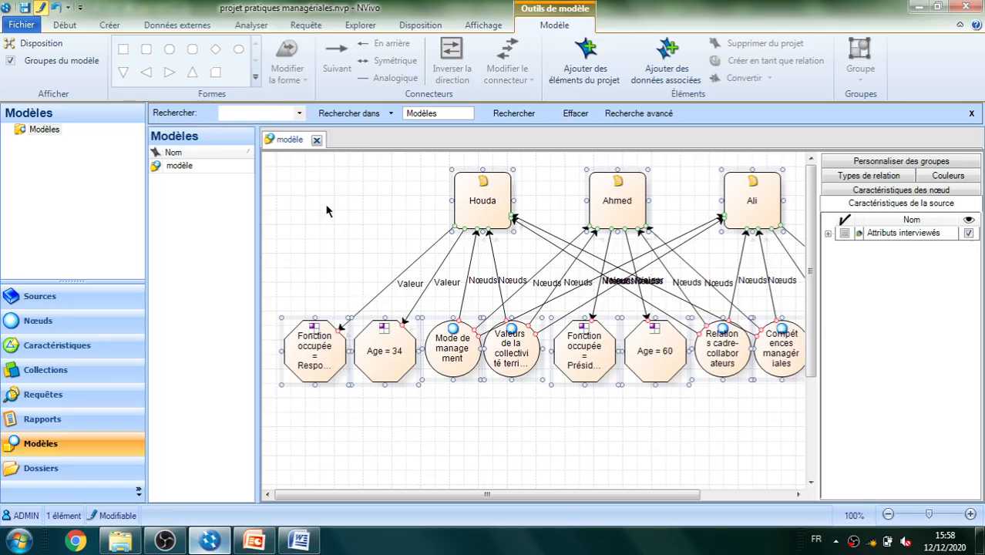
{"action": "left_click", "coordinate": [465, 312]}
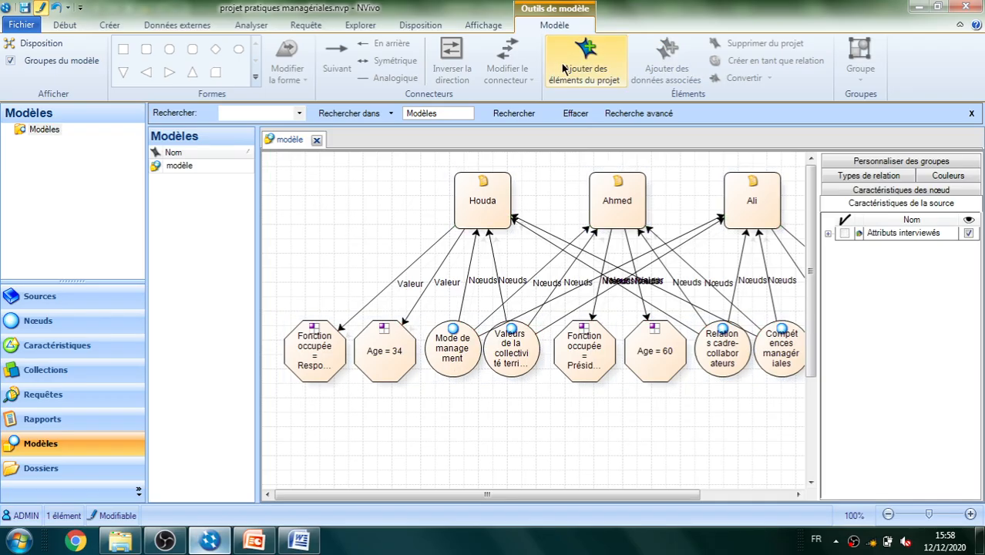
{"action": "left_click", "coordinate": [580, 76]}
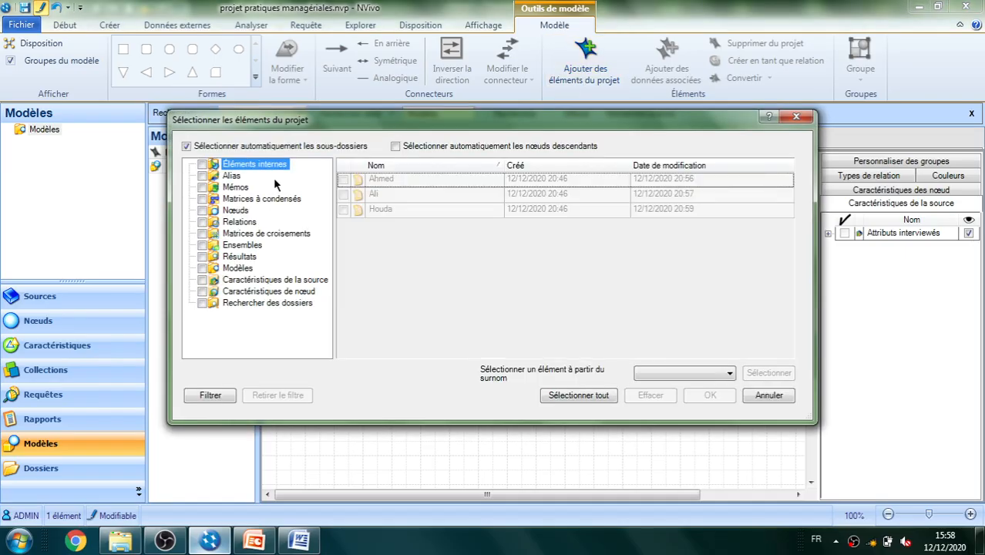
{"action": "left_click", "coordinate": [233, 211]}
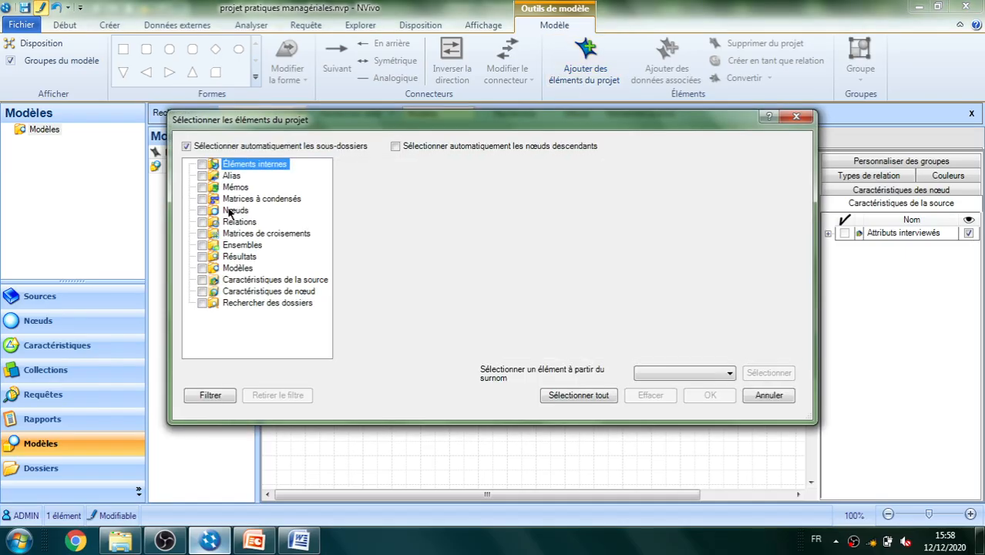
{"action": "left_click", "coordinate": [235, 224]}
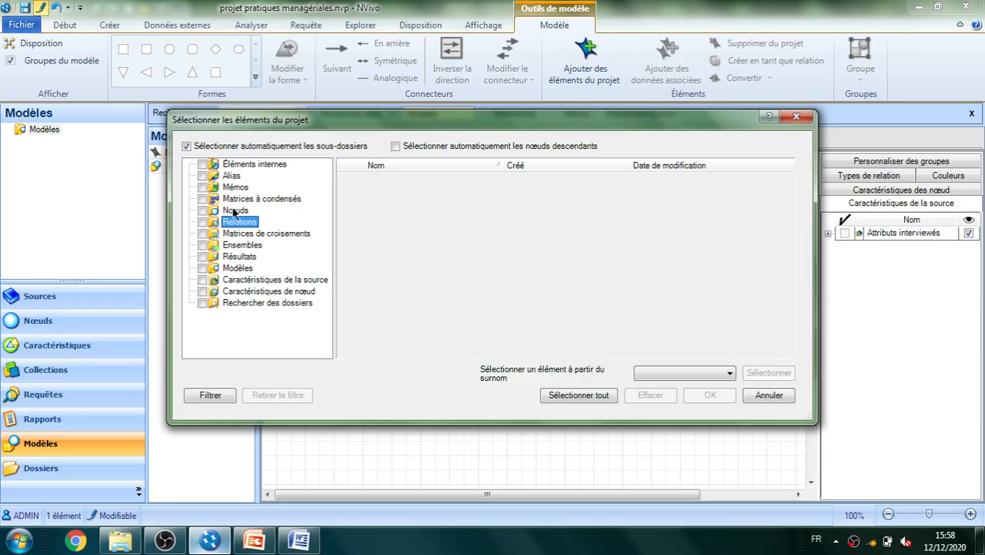
{"action": "left_click", "coordinate": [235, 188]}
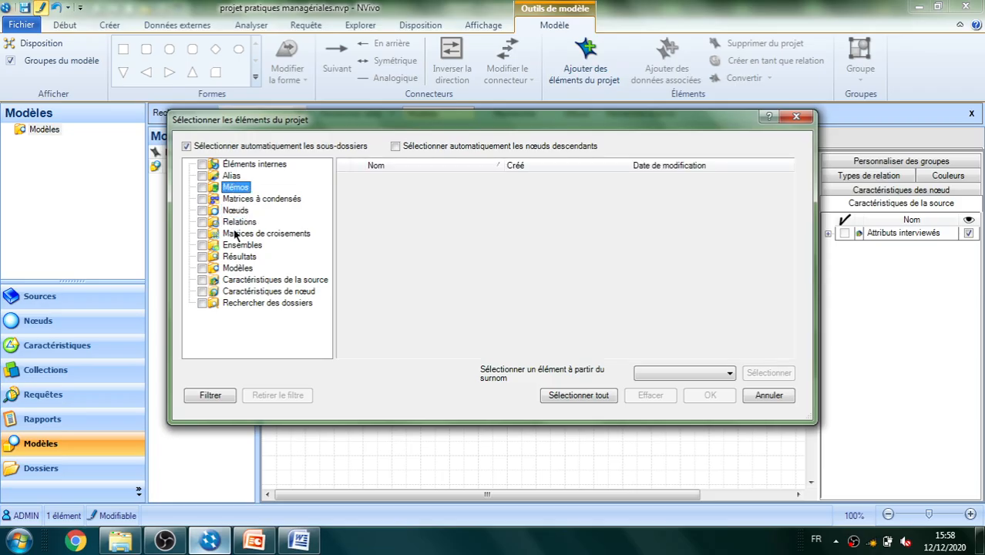
{"action": "left_click", "coordinate": [236, 211]}
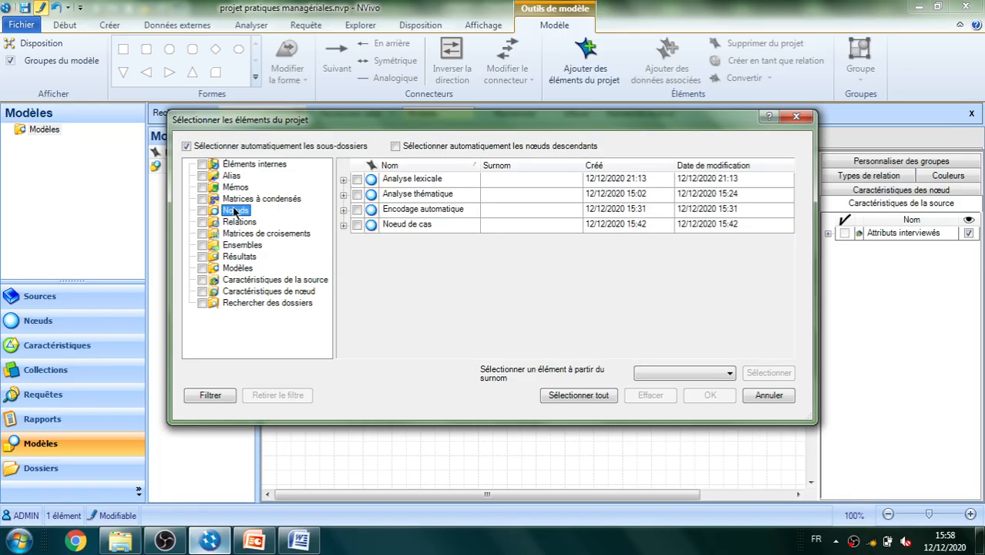
{"action": "left_click", "coordinate": [344, 180]}
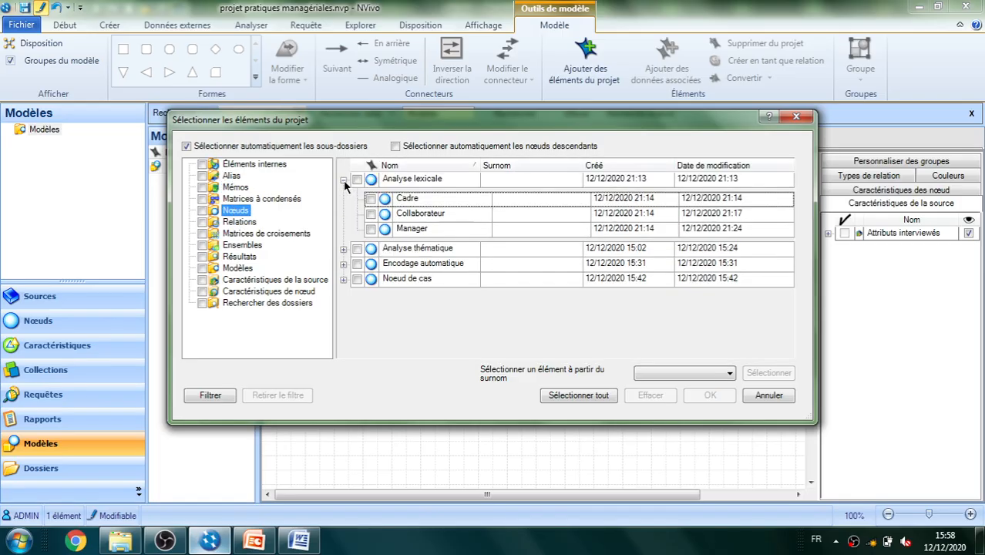
{"action": "left_click", "coordinate": [371, 215]}
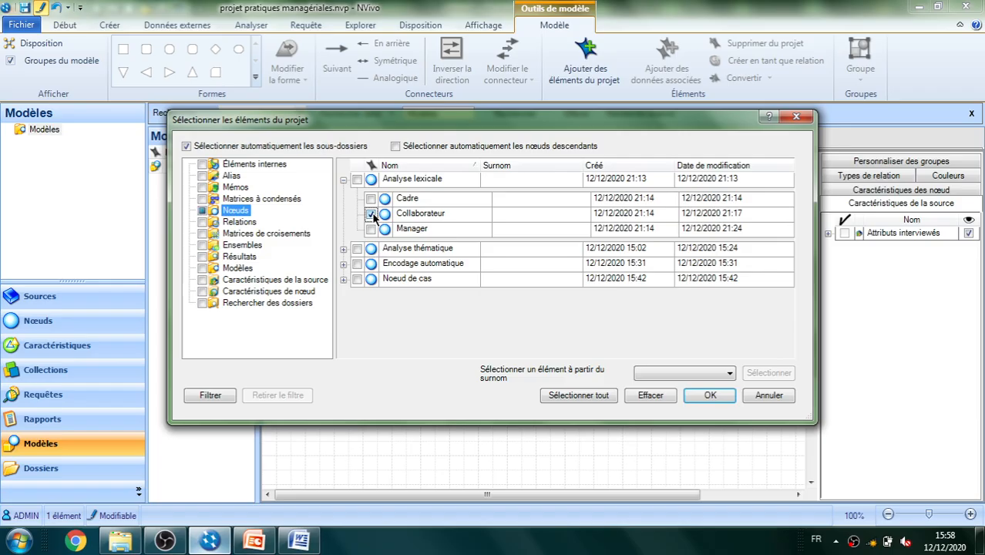
{"action": "left_click", "coordinate": [372, 229]}
{"action": "left_click", "coordinate": [703, 396]}
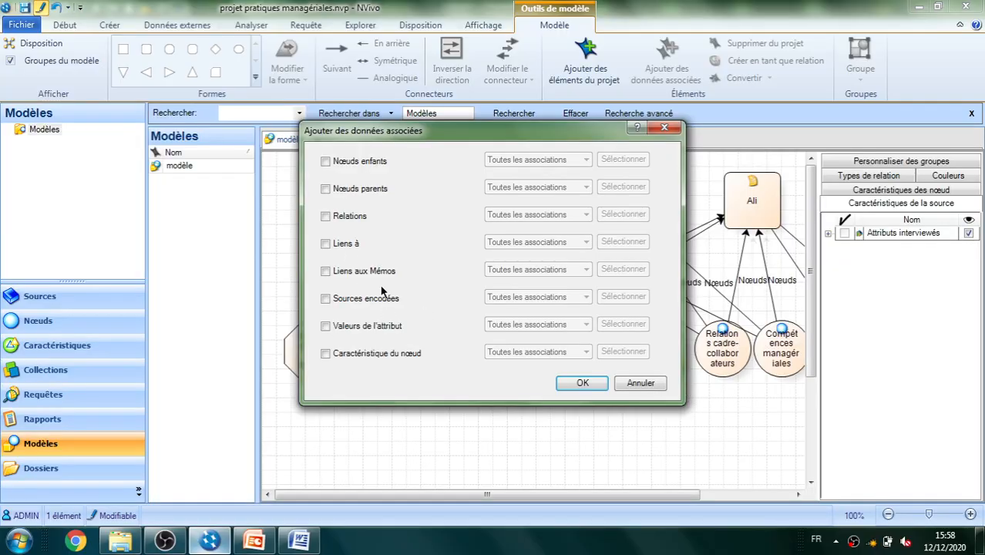
{"action": "left_click", "coordinate": [641, 383]}
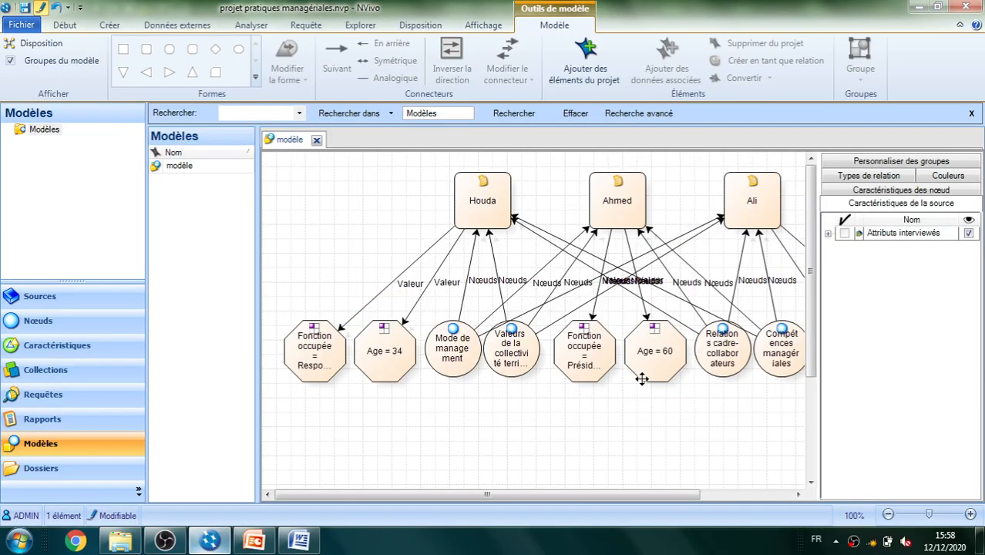
Fill the three interview source shapes of the model with the web colour Teal
{"action": "left_click", "coordinate": [473, 182]}
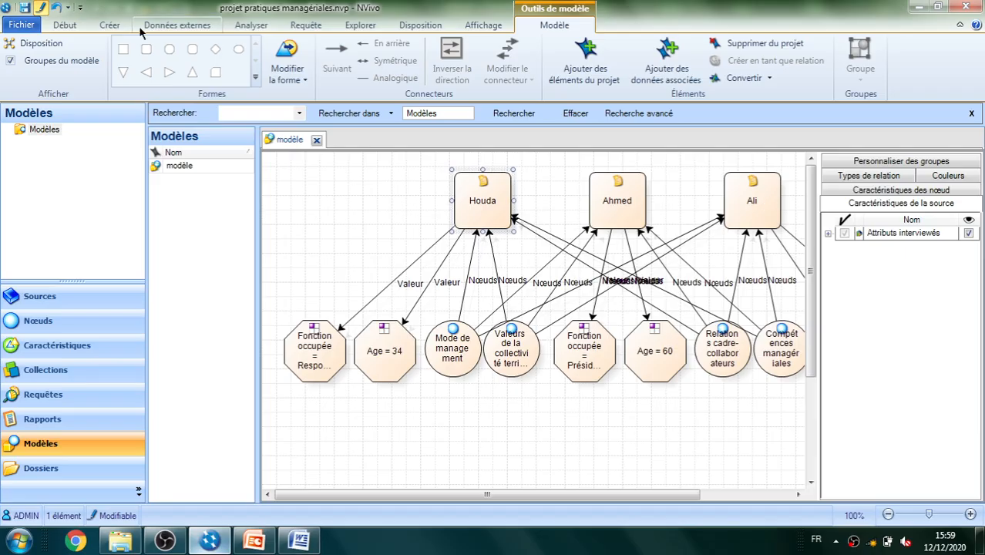
{"action": "left_click", "coordinate": [77, 27]}
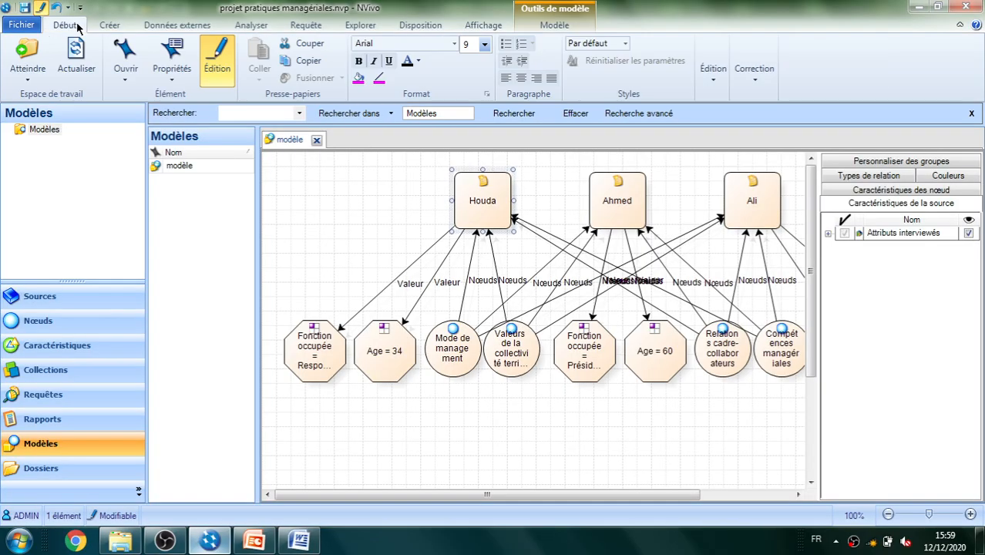
{"action": "left_click", "coordinate": [473, 429]}
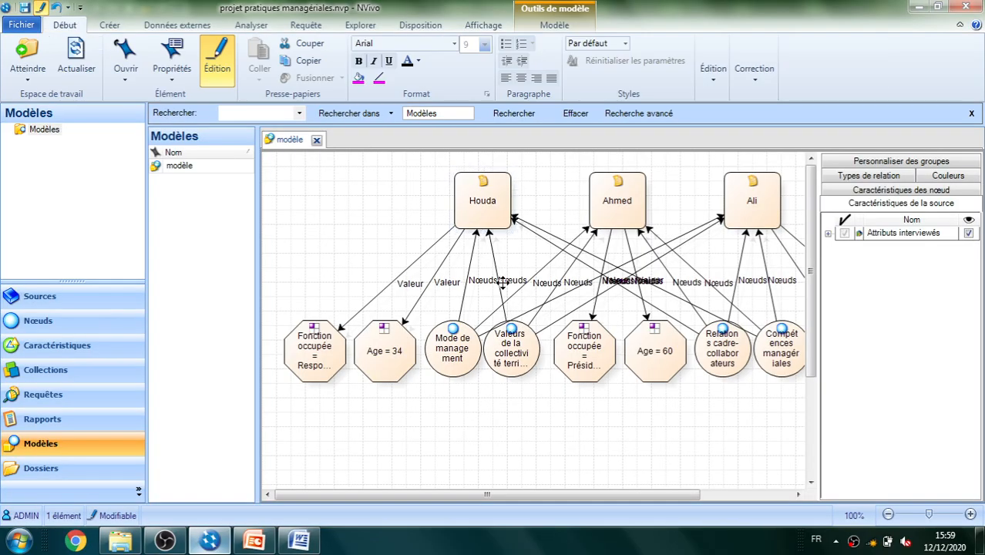
{"action": "left_click", "coordinate": [490, 200]}
{"action": "left_click", "coordinate": [613, 204], "text": "ctrl"}
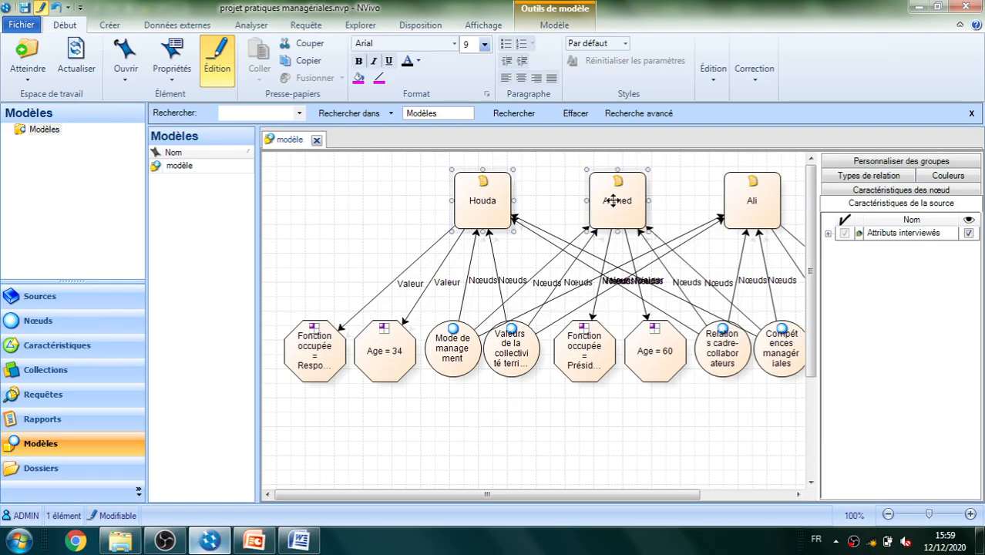
{"action": "left_click", "coordinate": [736, 214], "text": "ctrl"}
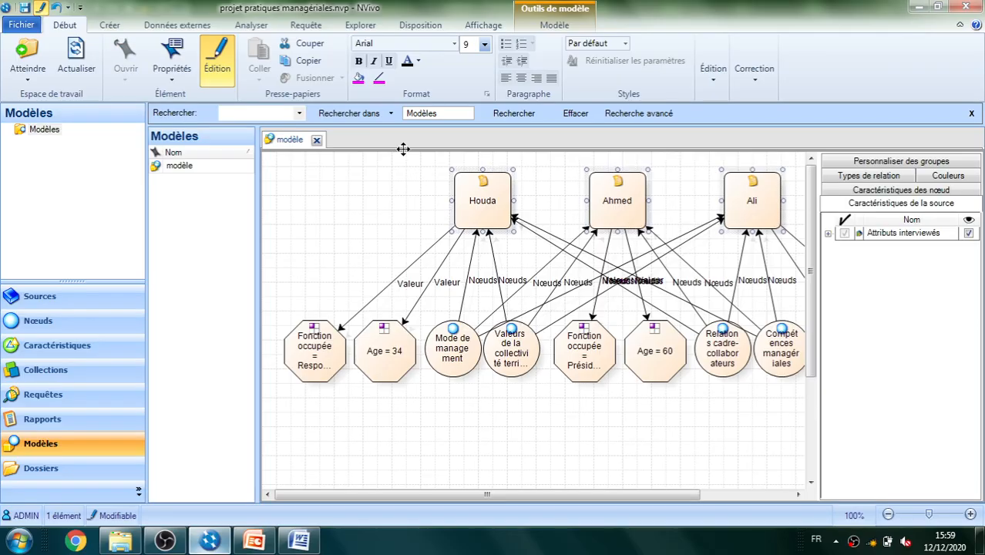
{"action": "left_click", "coordinate": [367, 81]}
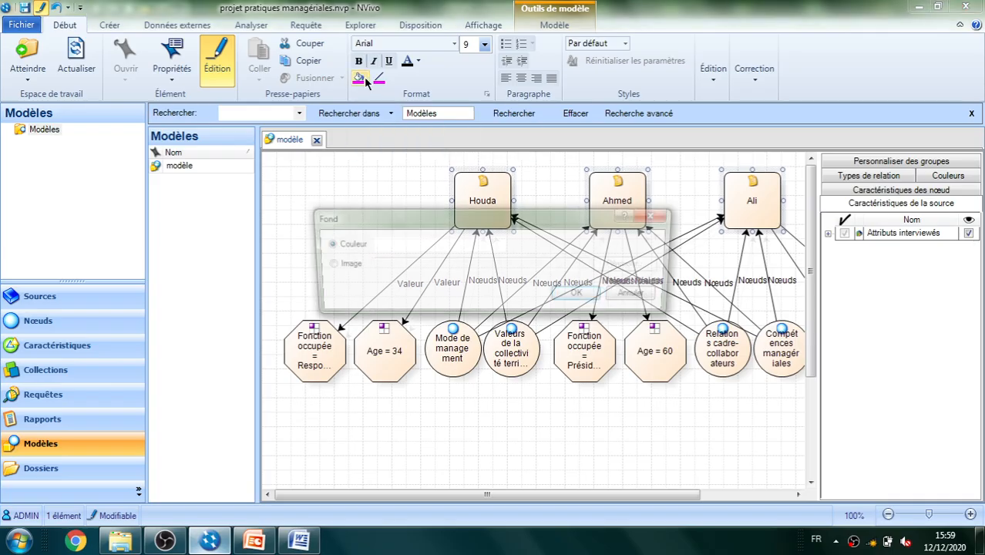
{"action": "left_click", "coordinate": [499, 244]}
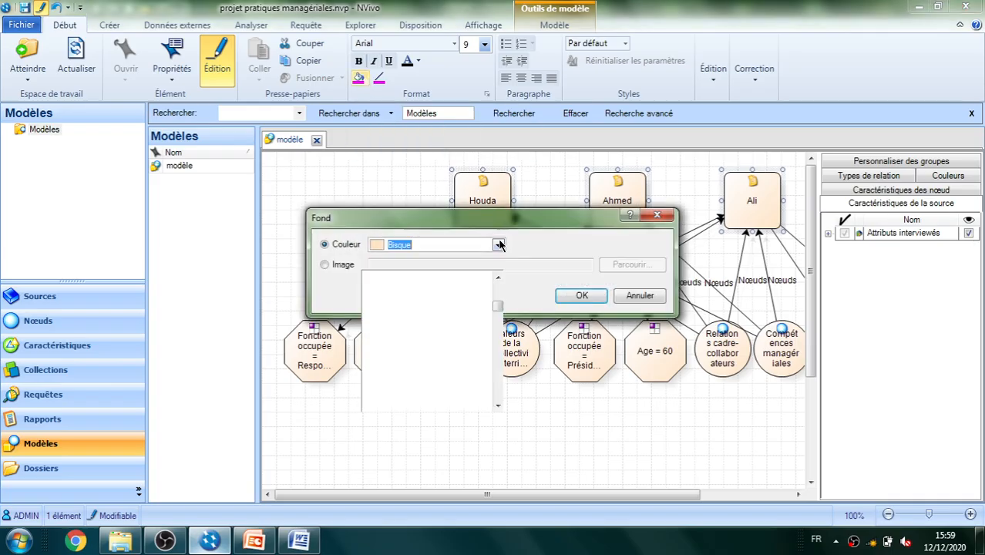
{"action": "scroll", "coordinate": [497, 316], "scroll_direction": "up", "scroll_amount": 7}
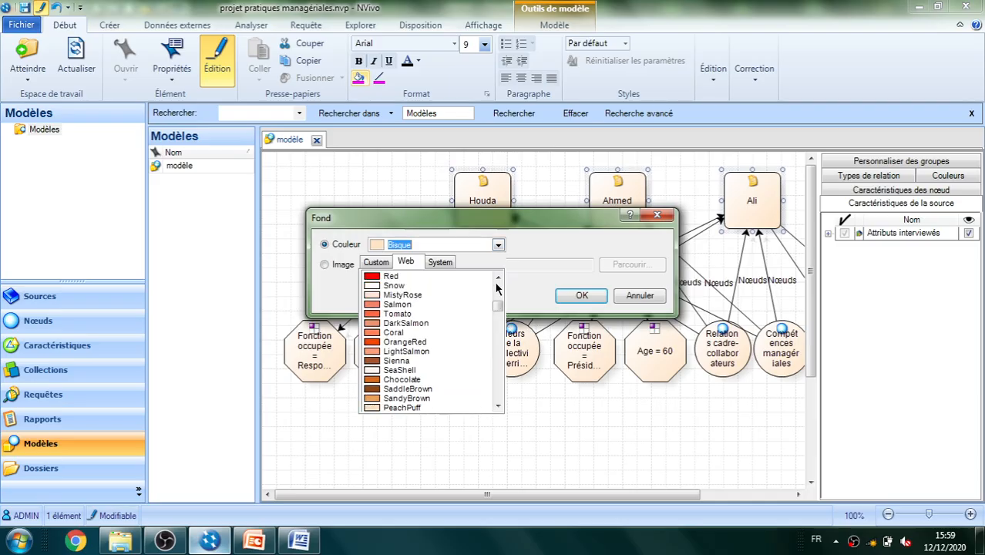
{"action": "scroll", "coordinate": [497, 318], "scroll_direction": "down", "scroll_amount": 7}
{"action": "left_click_drag", "start_coordinate": [497, 318], "coordinate": [501, 369]}
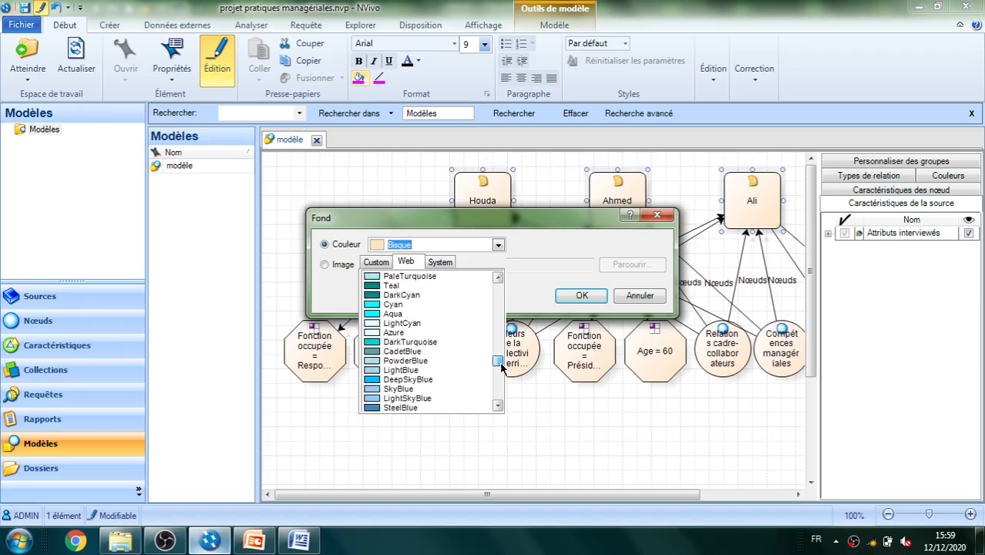
{"action": "left_click", "coordinate": [374, 287]}
{"action": "left_click", "coordinate": [565, 296]}
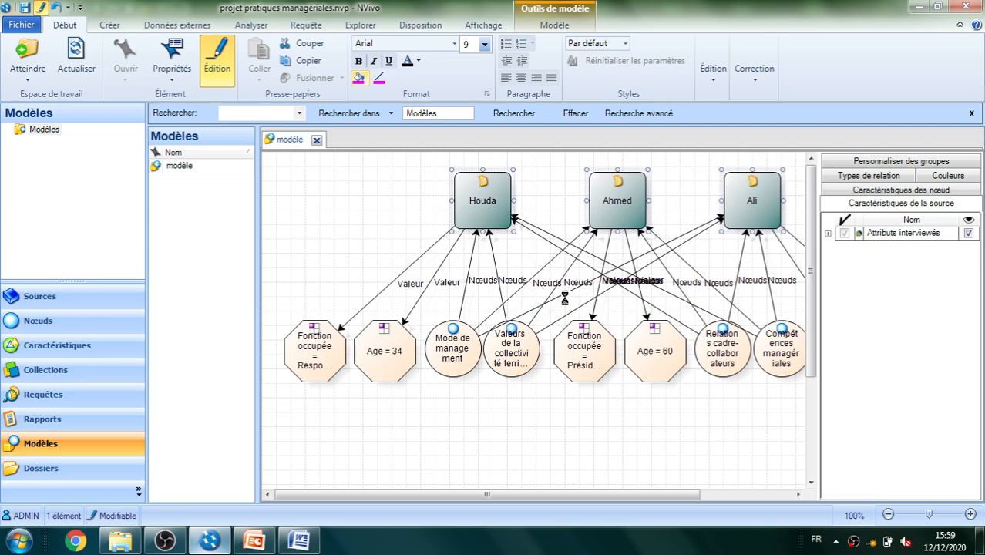
{"action": "left_click", "coordinate": [559, 391]}
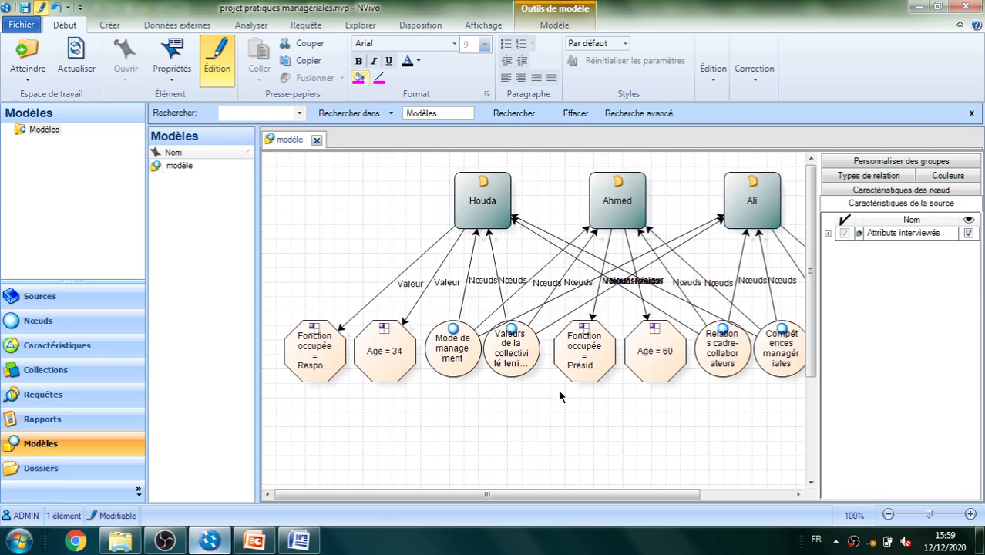
Fill the four circular thematic node shapes of the model with the web colour DarkOrange, and clear the selection
{"action": "left_click", "coordinate": [453, 357]}
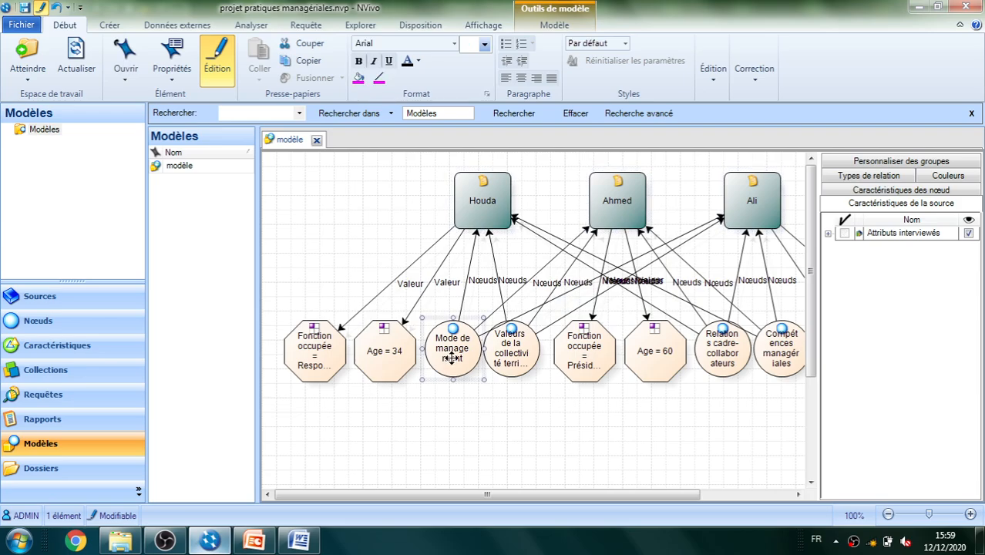
{"action": "left_click", "coordinate": [510, 359], "text": "ctrl"}
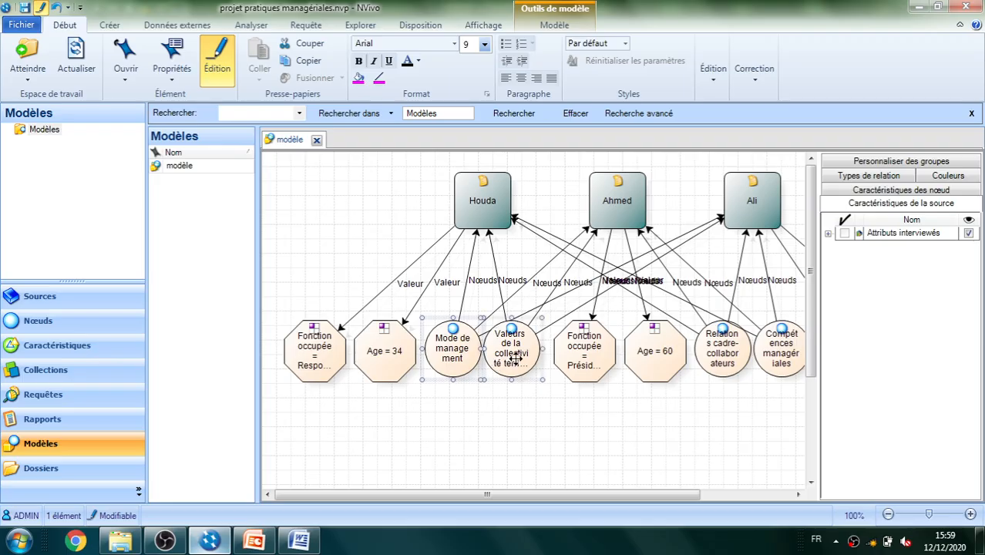
{"action": "left_click", "coordinate": [710, 353], "text": "ctrl"}
{"action": "left_click", "coordinate": [780, 363], "text": "ctrl"}
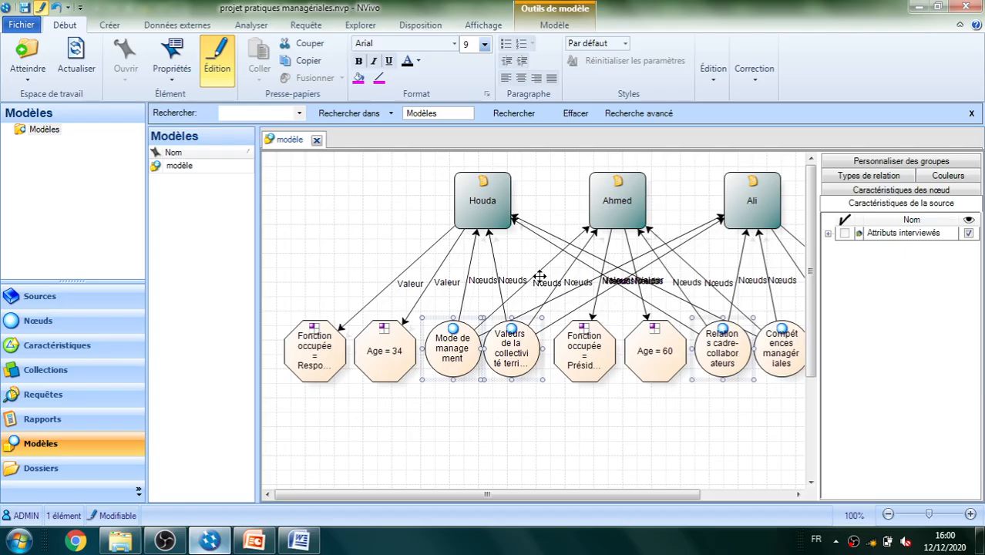
{"action": "left_click", "coordinate": [360, 80]}
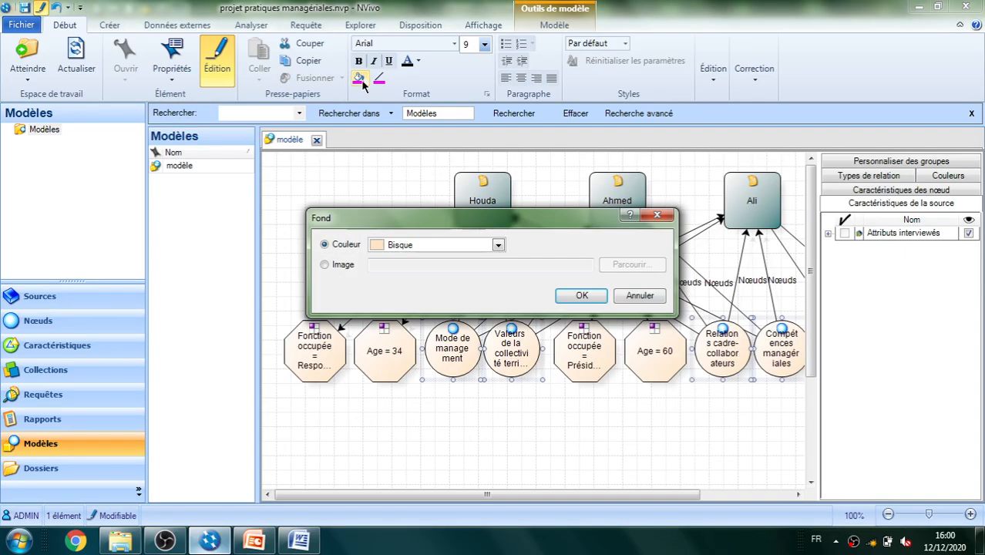
{"action": "left_click", "coordinate": [499, 244]}
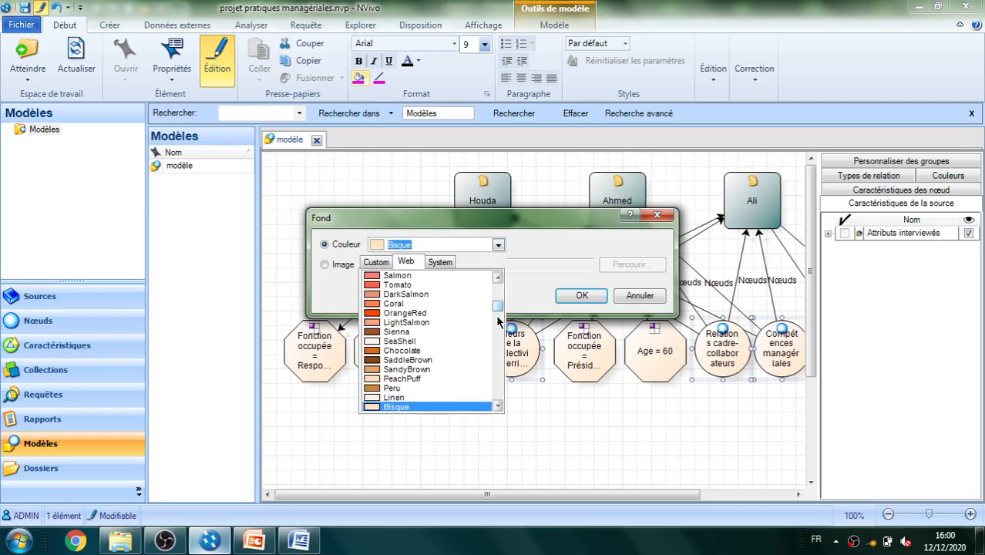
{"action": "mouse_move", "coordinate": [495, 314]}
{"action": "left_mouse_down"}
{"action": "mouse_move", "coordinate": [500, 401]}
{"action": "mouse_move", "coordinate": [486, 229]}
{"action": "mouse_move", "coordinate": [499, 319]}
{"action": "left_mouse_up"}
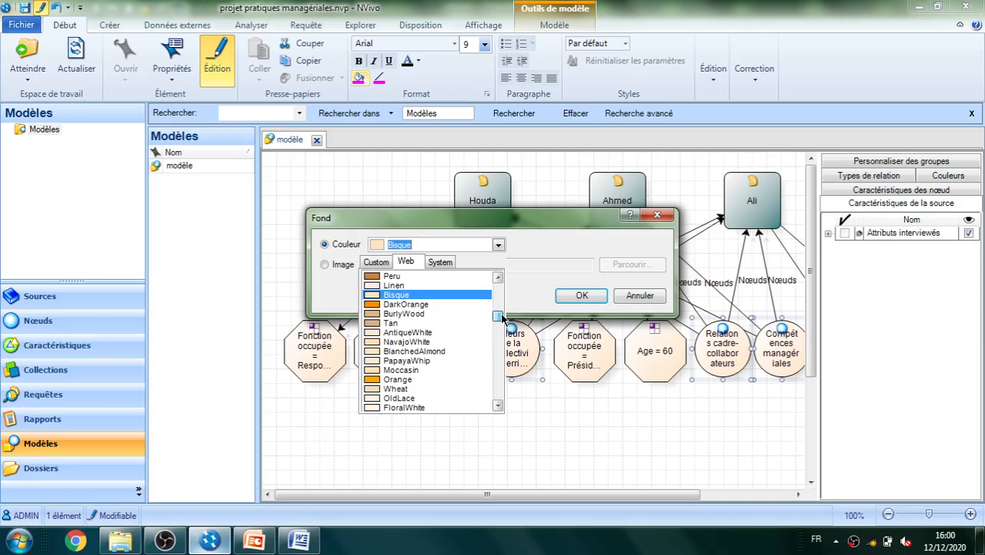
{"action": "left_click", "coordinate": [376, 312]}
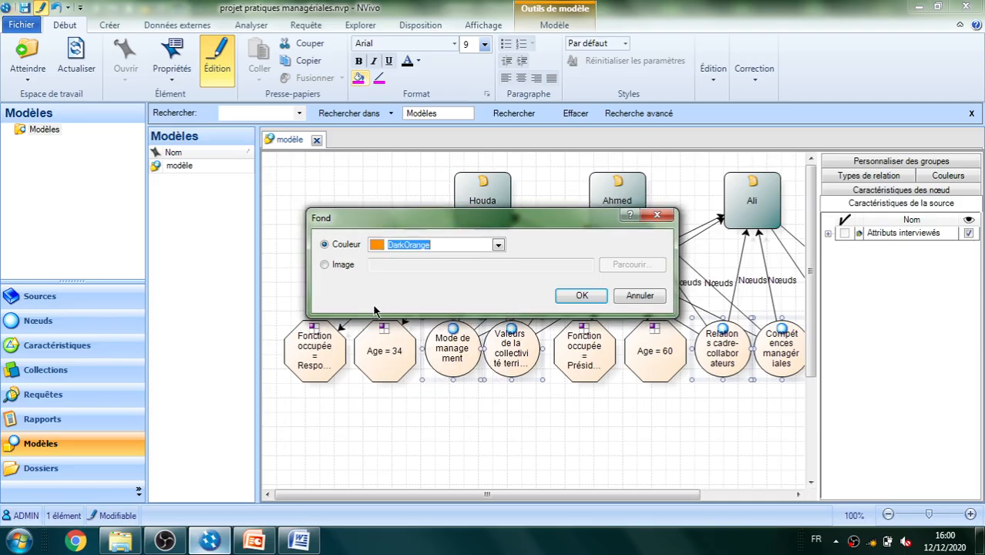
{"action": "left_click", "coordinate": [579, 296]}
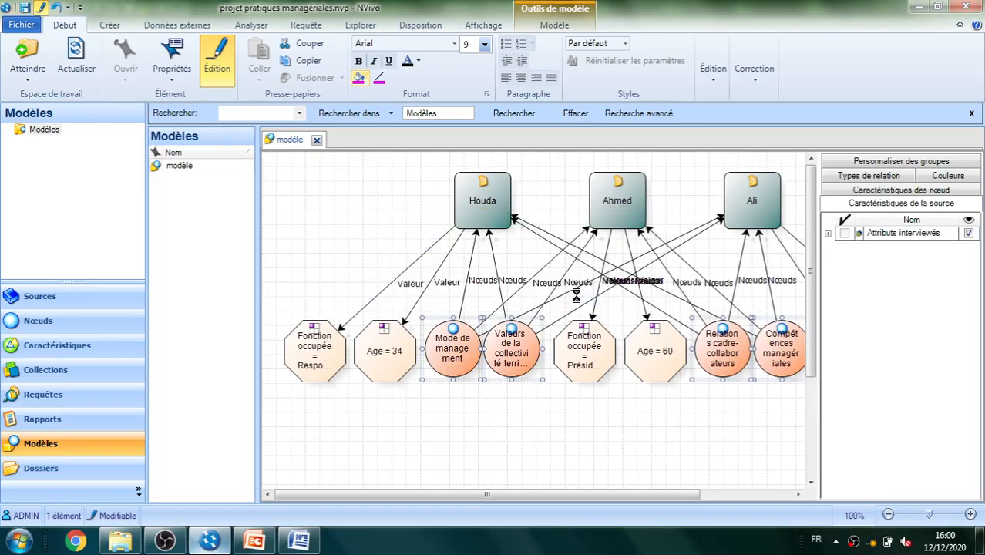
{"action": "left_click", "coordinate": [599, 457]}
Shift the three interview source shapes leftward in the model so they sit closer together along its upper row
{"action": "left_click", "coordinate": [649, 348]}
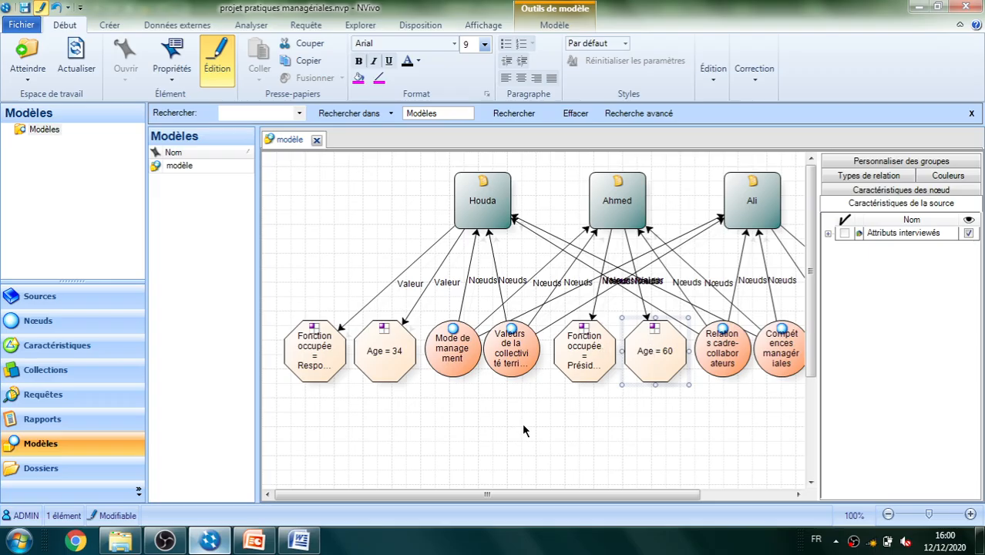
{"action": "left_click_drag", "start_coordinate": [481, 212], "coordinate": [381, 208]}
{"action": "left_click", "coordinate": [602, 214]}
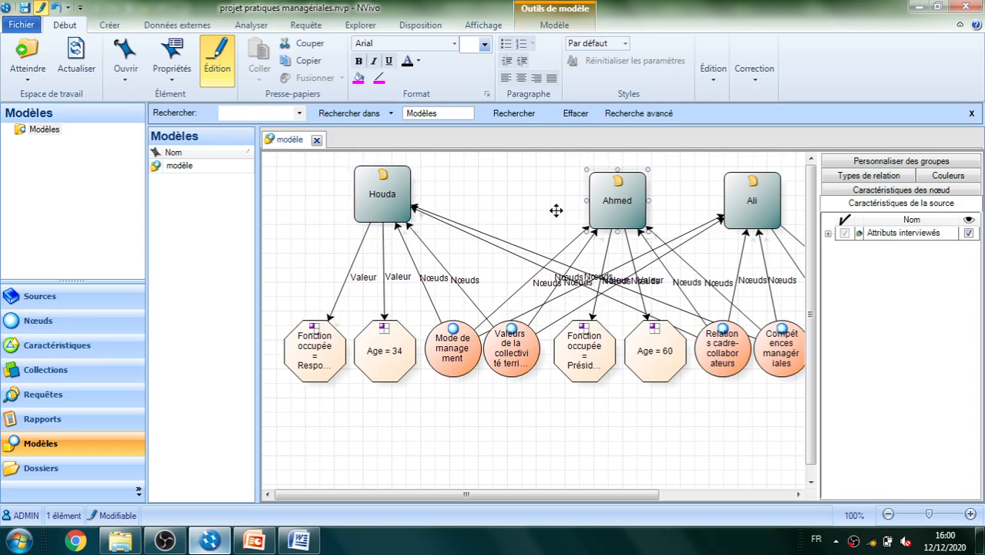
{"action": "left_click_drag", "start_coordinate": [556, 210], "coordinate": [488, 193]}
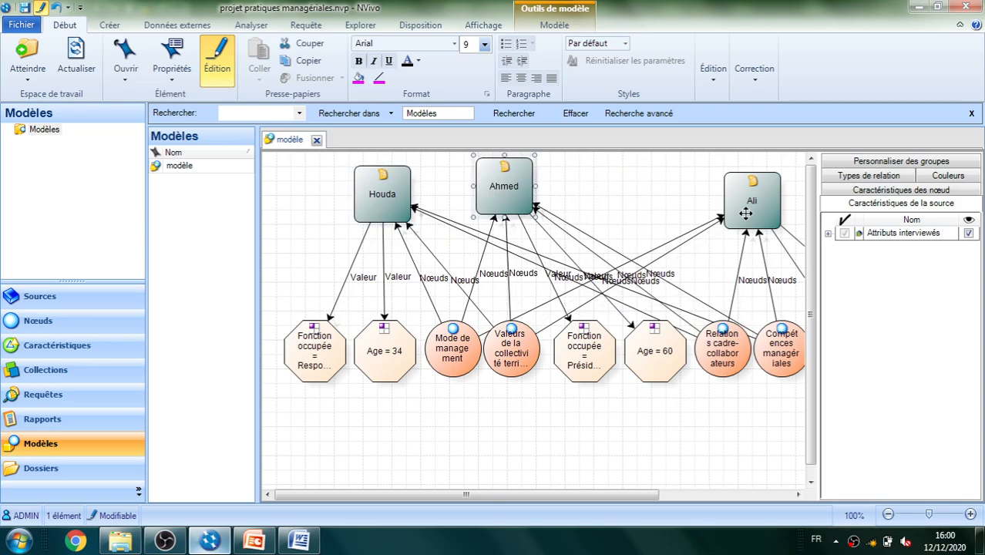
{"action": "left_click_drag", "start_coordinate": [746, 214], "coordinate": [608, 212]}
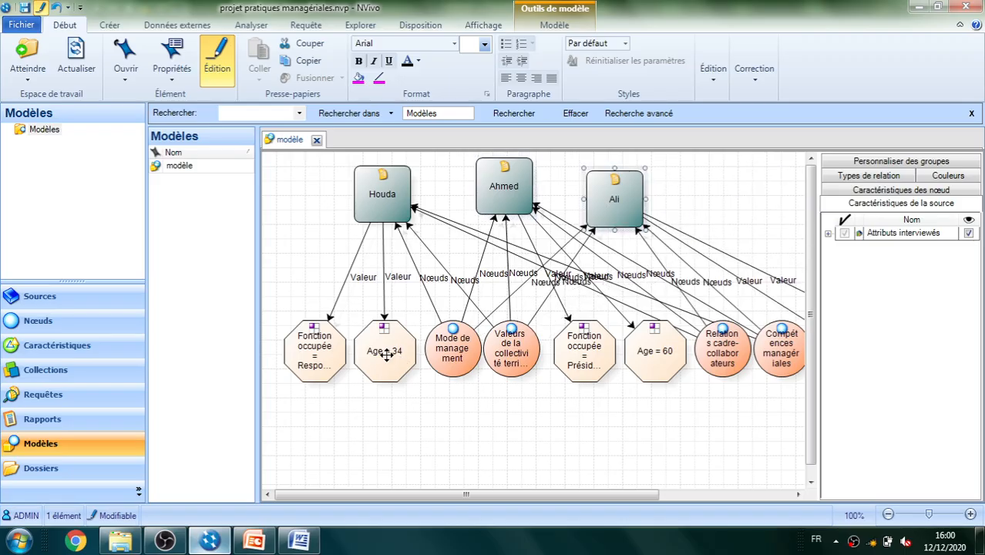
Arrange the four thematic nodes in a row just beneath the sources, the first two sources' attribute values in a lower row, and save the project
{"action": "left_click_drag", "start_coordinate": [386, 352], "coordinate": [387, 464]}
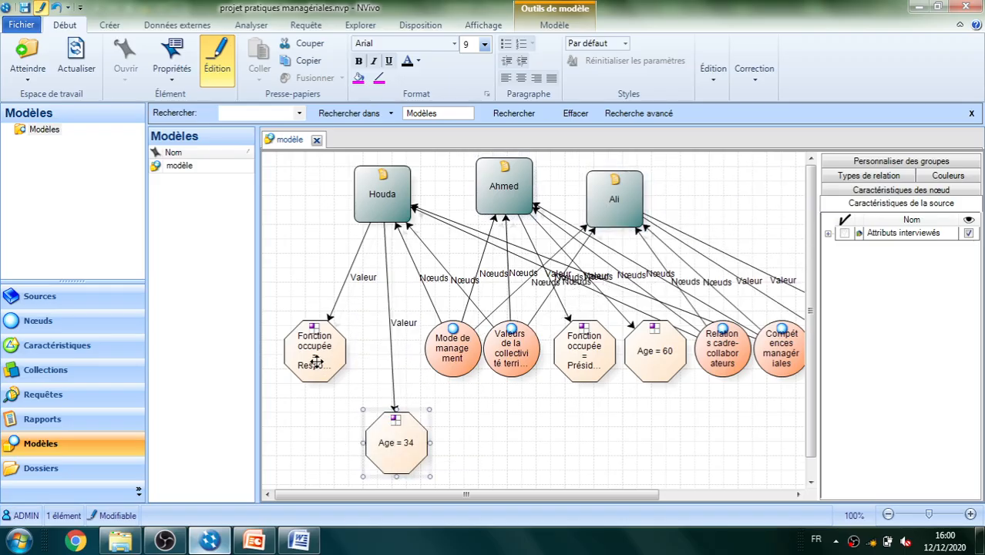
{"action": "left_click_drag", "start_coordinate": [316, 363], "coordinate": [316, 447]}
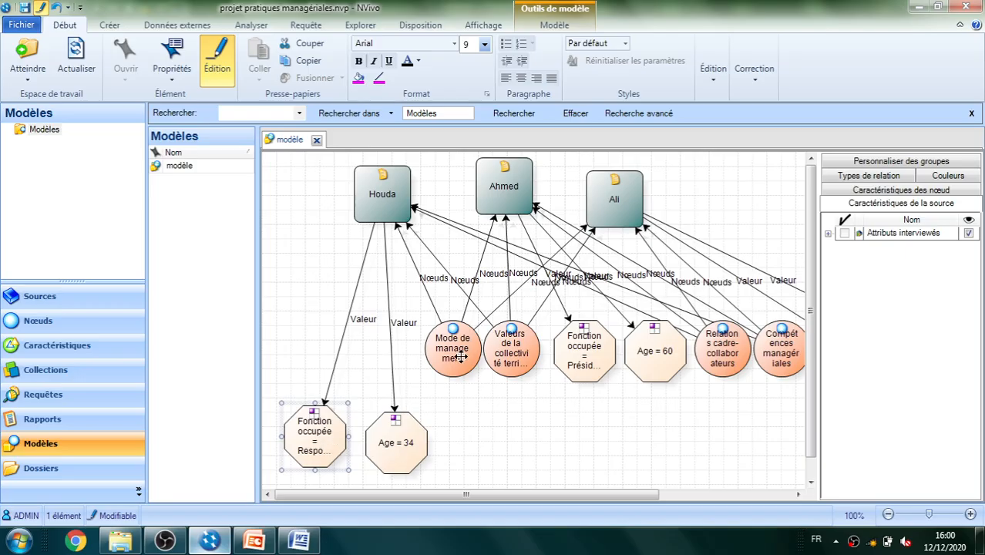
{"action": "left_click_drag", "start_coordinate": [461, 356], "coordinate": [448, 310]}
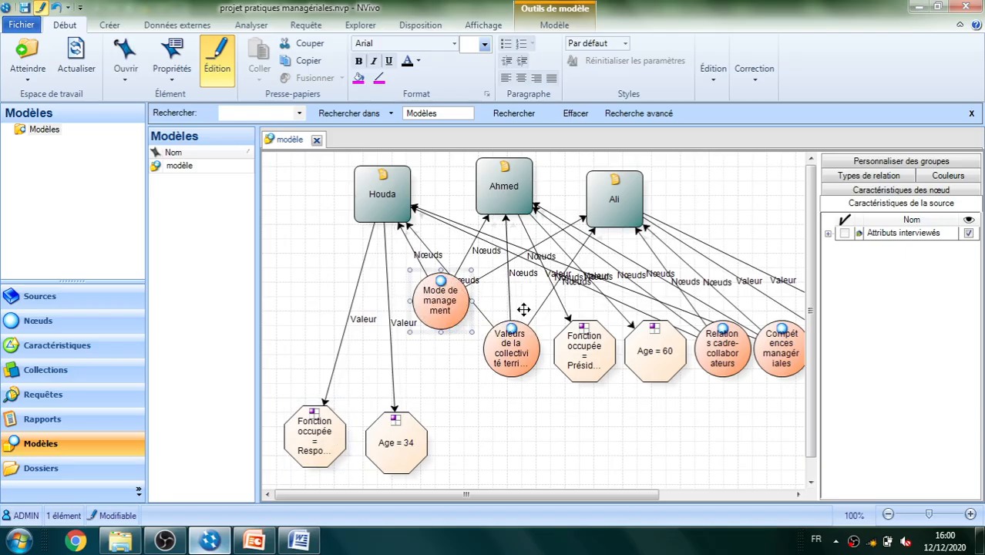
{"action": "left_click_drag", "start_coordinate": [511, 339], "coordinate": [510, 297]}
{"action": "left_click_drag", "start_coordinate": [582, 348], "coordinate": [535, 433]}
{"action": "left_click_drag", "start_coordinate": [656, 345], "coordinate": [646, 442]}
{"action": "left_click_drag", "start_coordinate": [722, 351], "coordinate": [600, 327]}
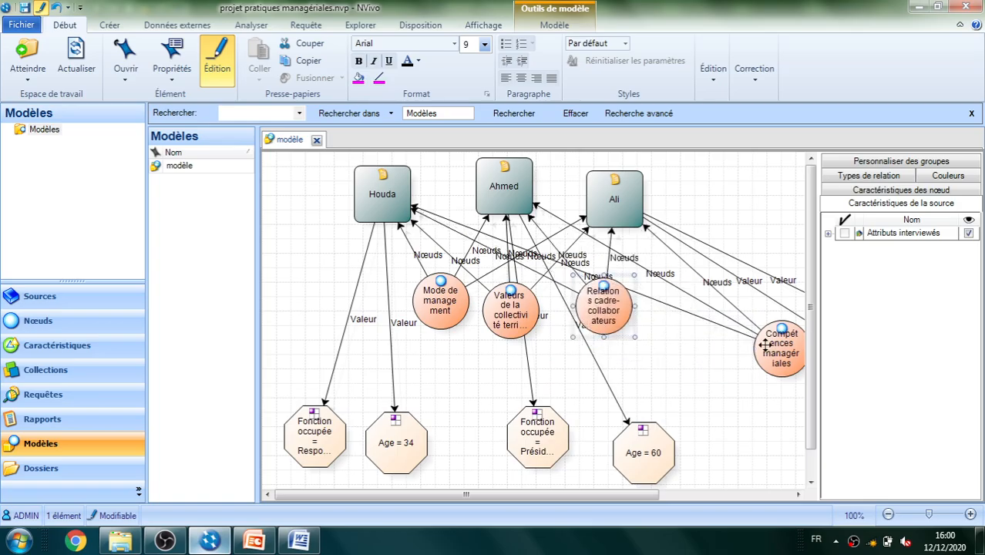
{"action": "left_click_drag", "start_coordinate": [765, 344], "coordinate": [676, 322]}
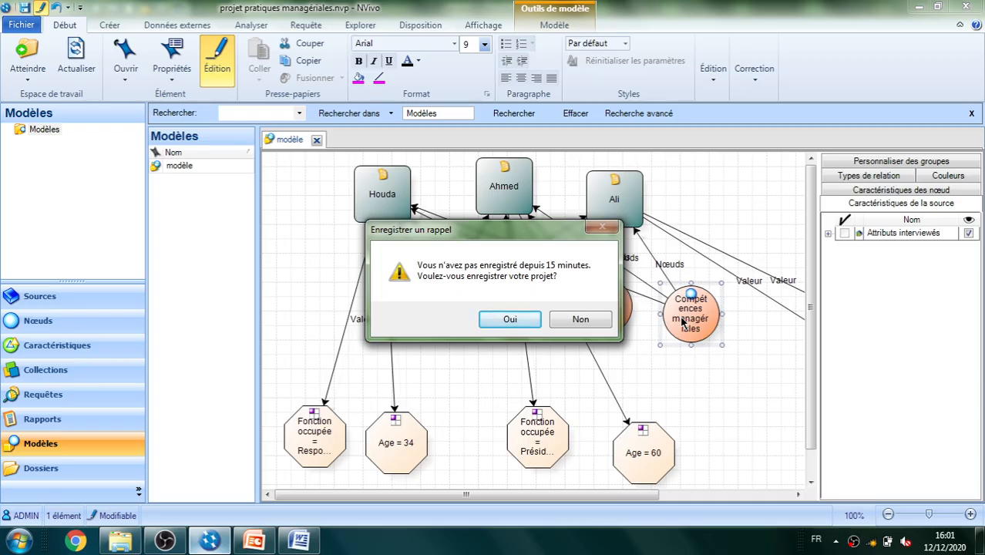
{"action": "left_click", "coordinate": [508, 322]}
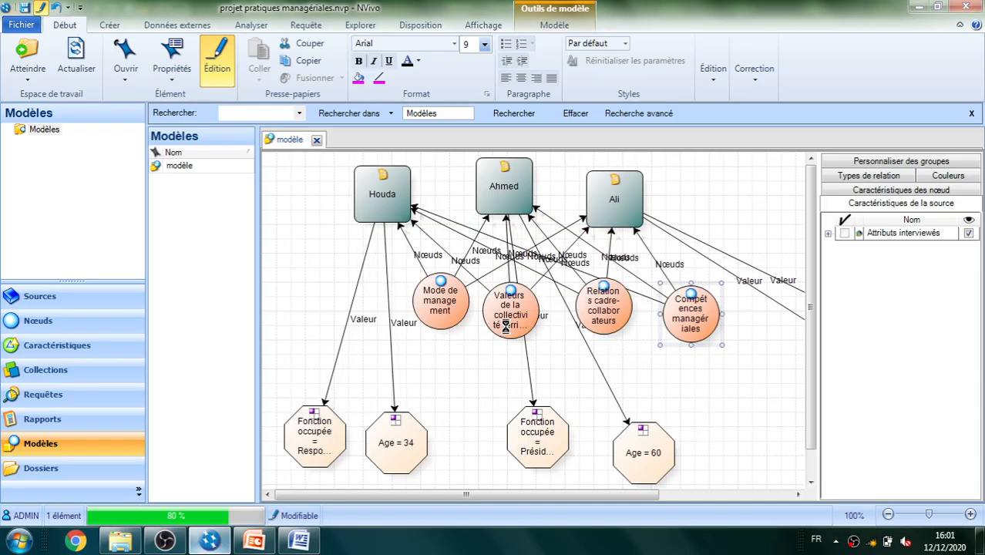